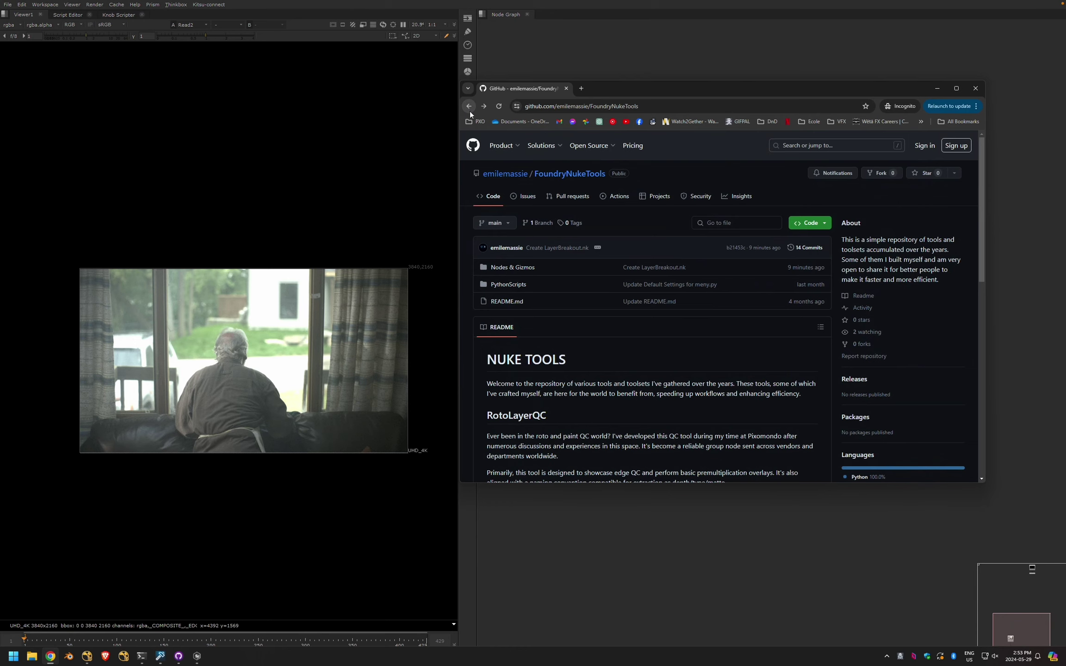
# Open the Nodes & Gizmos folder of the FoundryNukeTools repository from the emilemassie GitHub profile
pyautogui.click(468, 107)
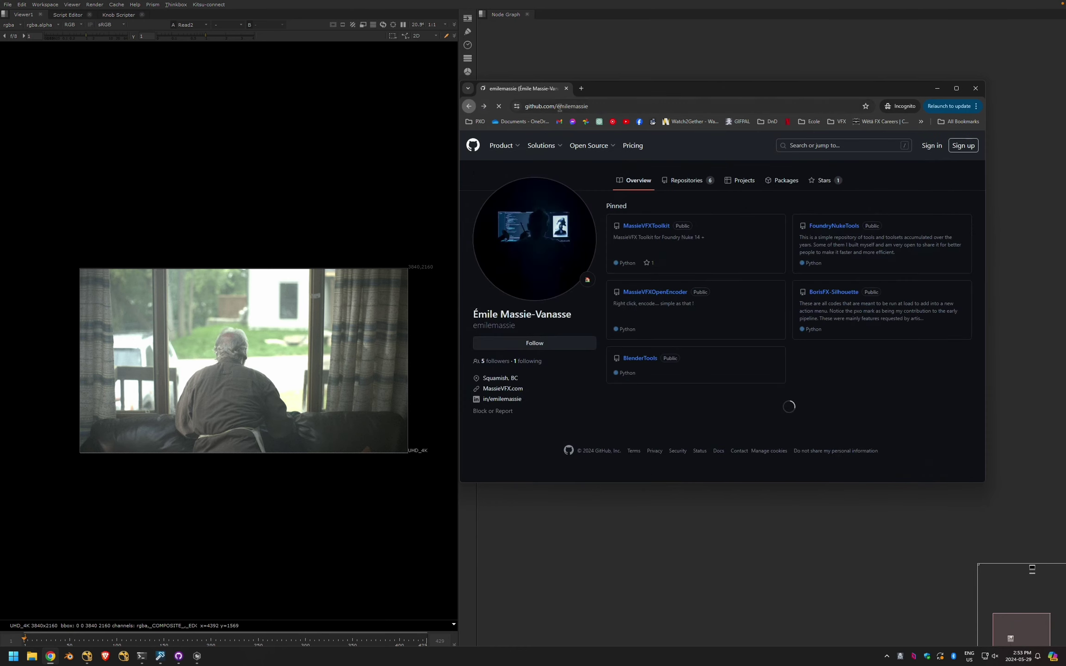
pyautogui.click(560, 107)
pyautogui.click(609, 106)
pyautogui.click(819, 228)
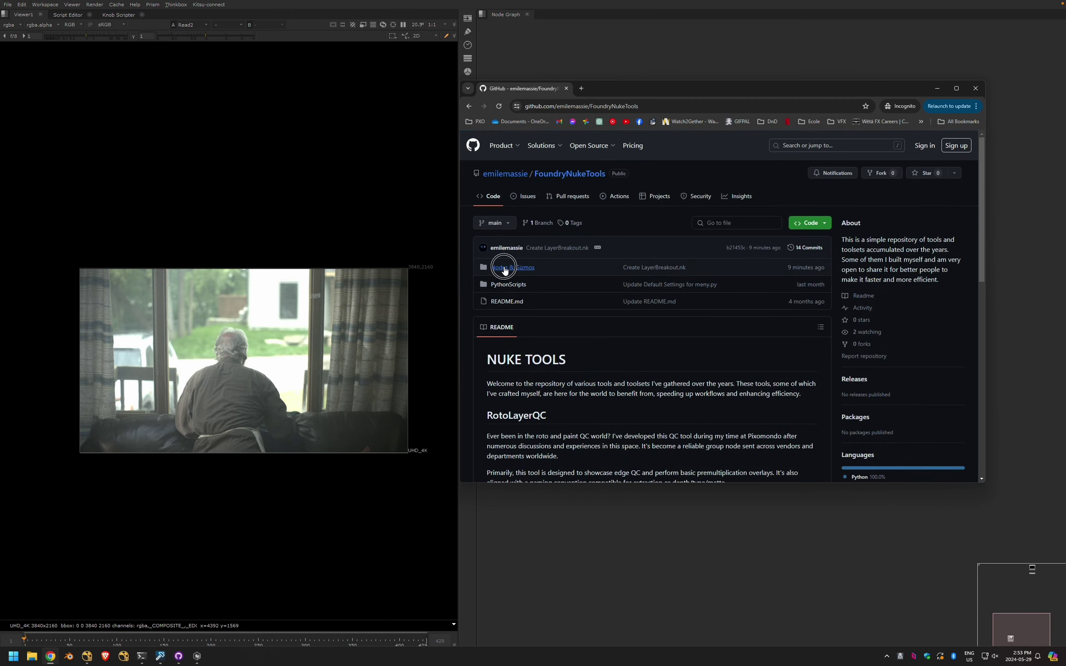
pyautogui.click(514, 268)
pyautogui.scroll(-2, 690, 338)
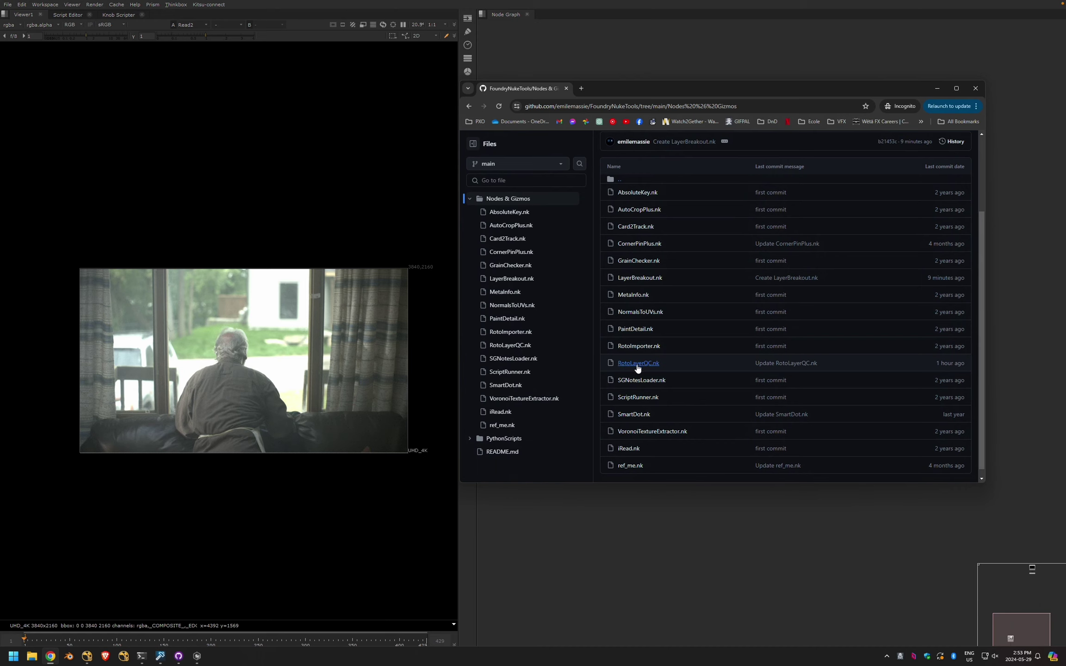
# Copy the raw code of RotoLayerQC.nk and paste it into the Nuke node graph
pyautogui.click(637, 364)
pyautogui.click(910, 193)
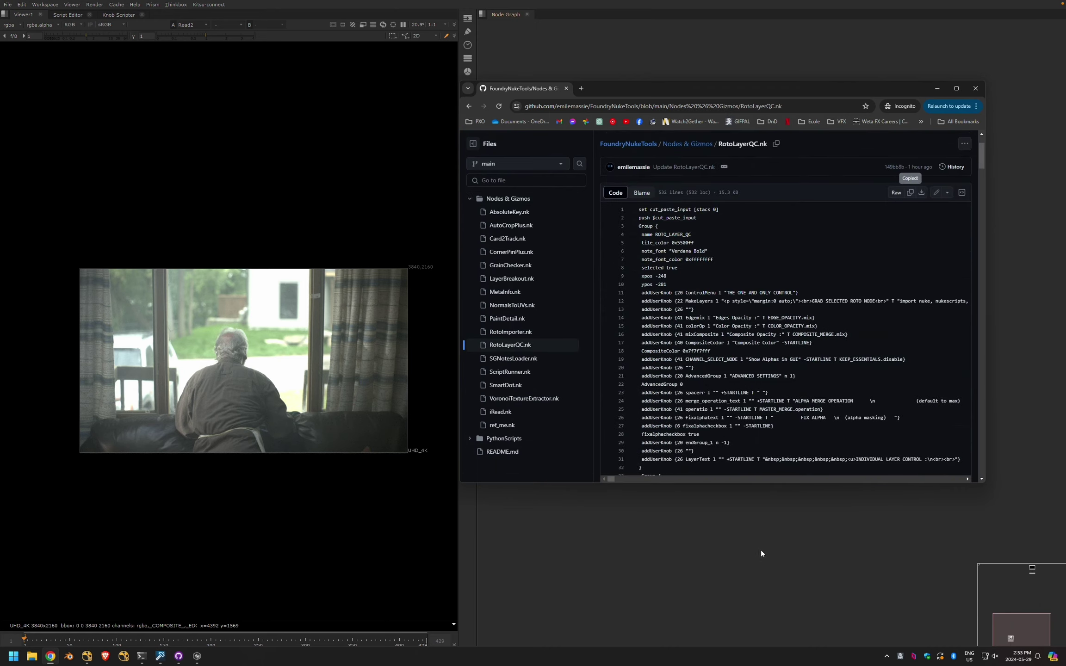
pyautogui.click(760, 550)
pyautogui.hotkey('ctrl', 'v')
pyautogui.click(809, 456)
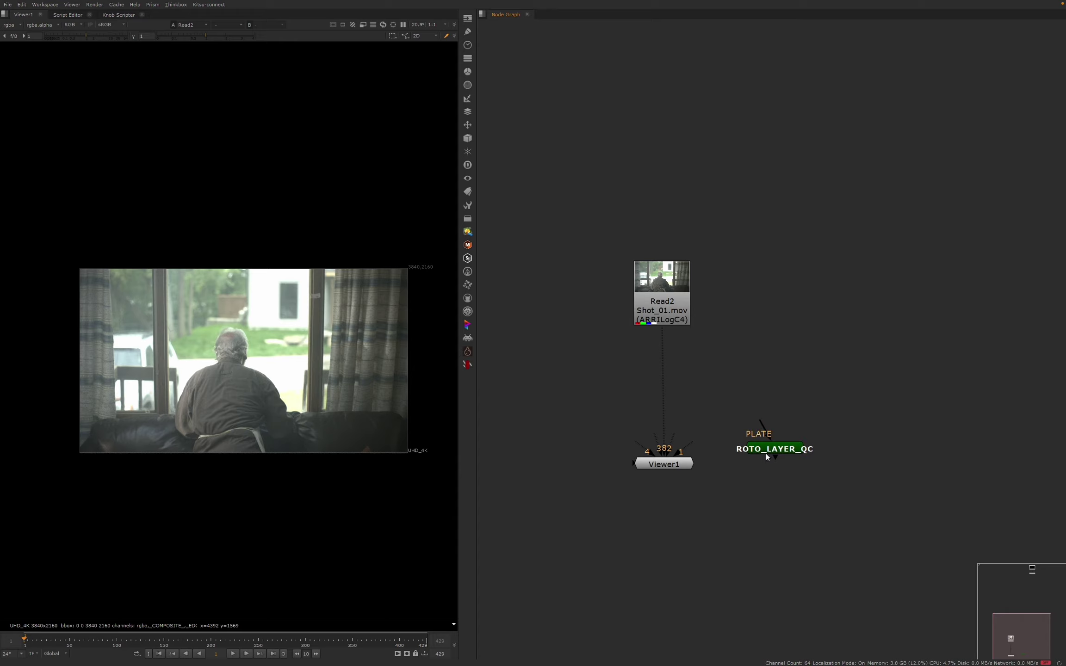
# Connect the PLATE input of the ROTO_LAYER_QC node to the Read2 plate and open the node's properties
pyautogui.moveTo(765, 451)
pyautogui.mouseDown()
pyautogui.moveTo(752, 426)
pyautogui.moveTo(768, 429)
pyautogui.mouseUp()
pyautogui.click(814, 432)
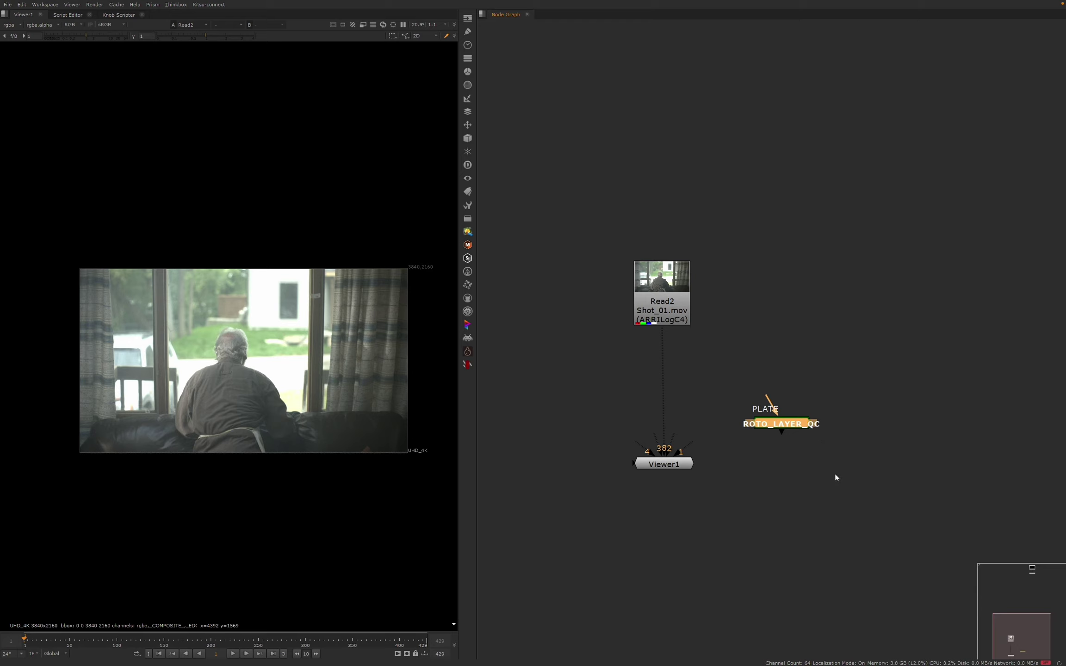
pyautogui.moveTo(835, 474); pyautogui.dragTo(771, 484, button='middle')
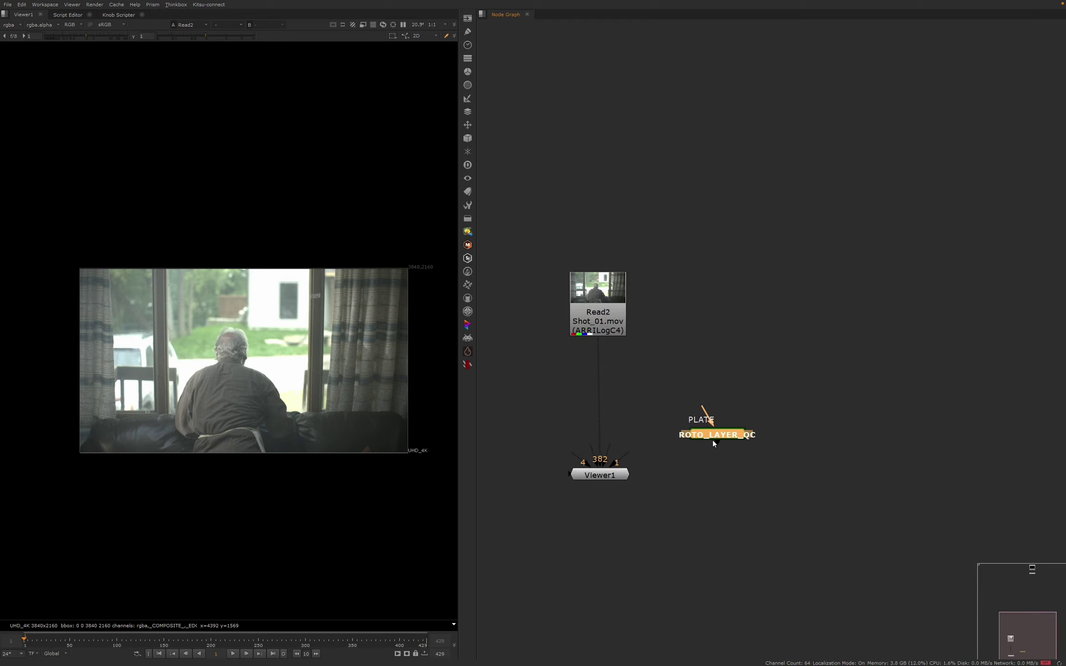
pyautogui.moveTo(713, 441); pyautogui.dragTo(730, 439)
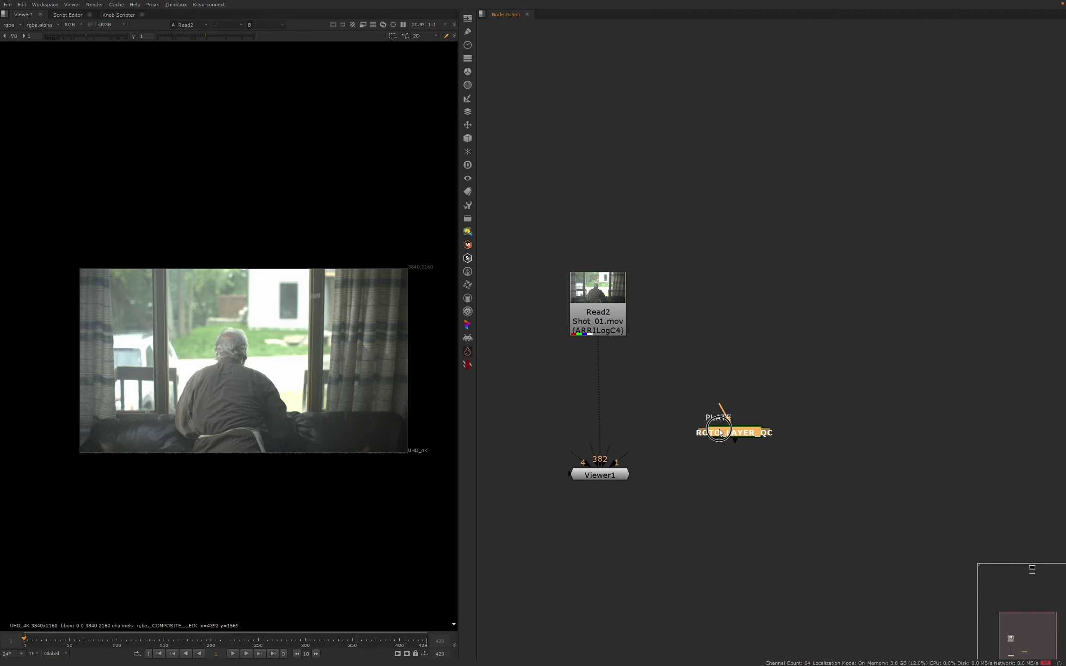
pyautogui.moveTo(671, 396); pyautogui.dragTo(793, 472)
pyautogui.click(725, 409)
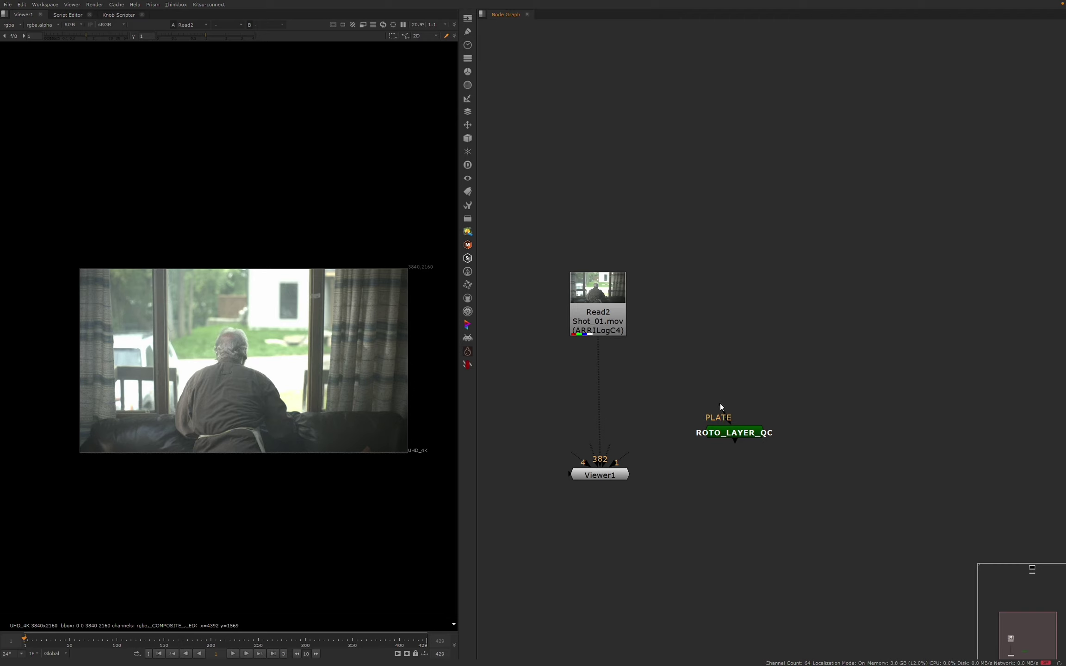
pyautogui.moveTo(721, 406); pyautogui.dragTo(611, 303)
pyautogui.click(723, 438)
pyautogui.moveTo(724, 438); pyautogui.dragTo(706, 439)
pyautogui.doubleClick(737, 441)
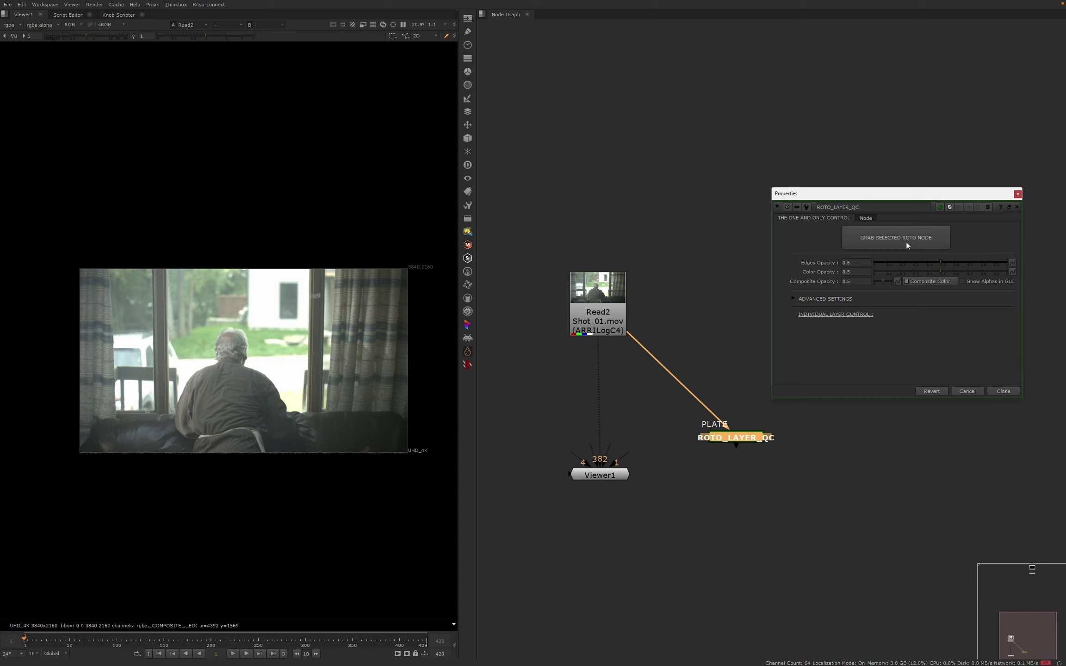
# Try to grab selected roto nodes in ROTO_LAYER_QC without any roto node selected
pyautogui.click(743, 286)
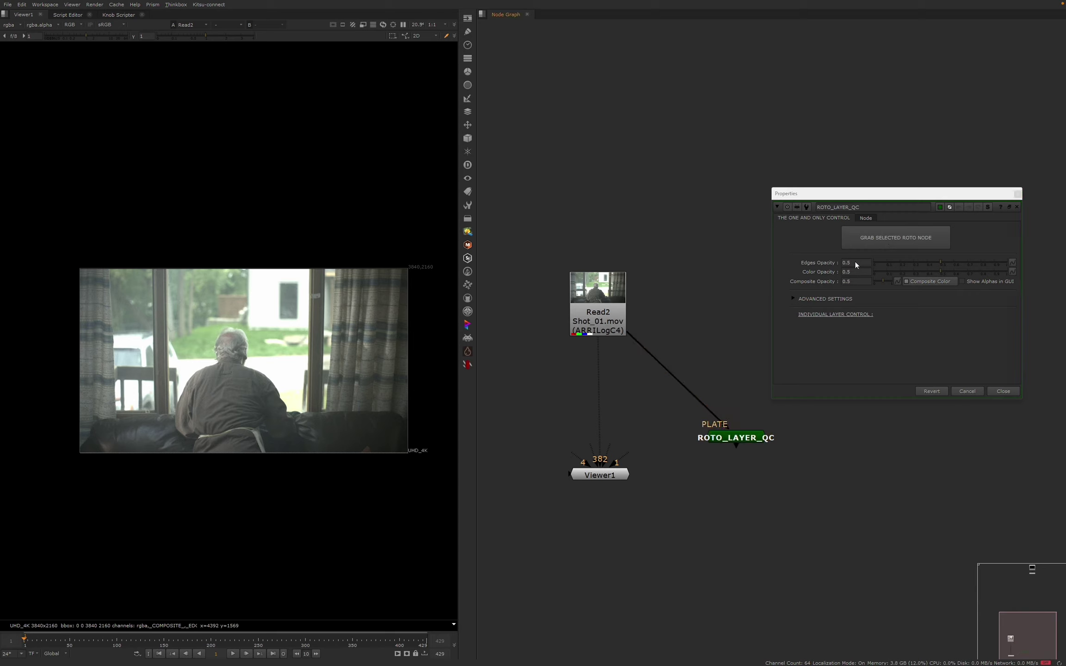
pyautogui.click(879, 240)
pyautogui.click(563, 342)
pyautogui.click(727, 438)
pyautogui.click(896, 238)
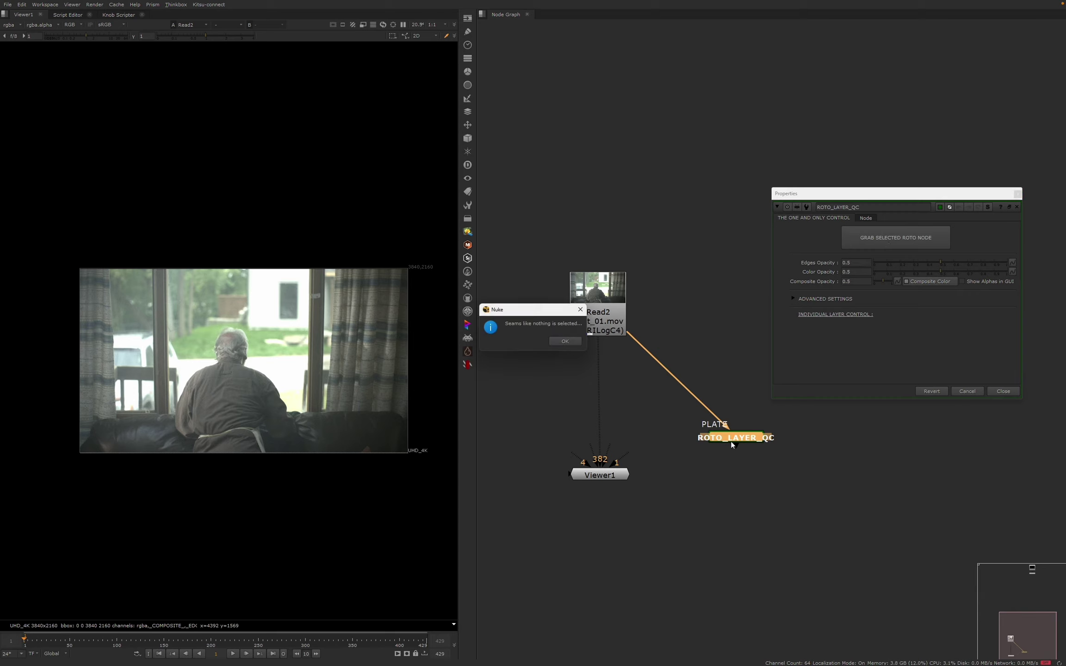
pyautogui.click(565, 341)
pyautogui.click(705, 339)
# Add two Roto nodes and place them level with each other above the ROTO_LAYER_QC node
pyautogui.moveTo(690, 329); pyautogui.dragTo(672, 347, button='middle')
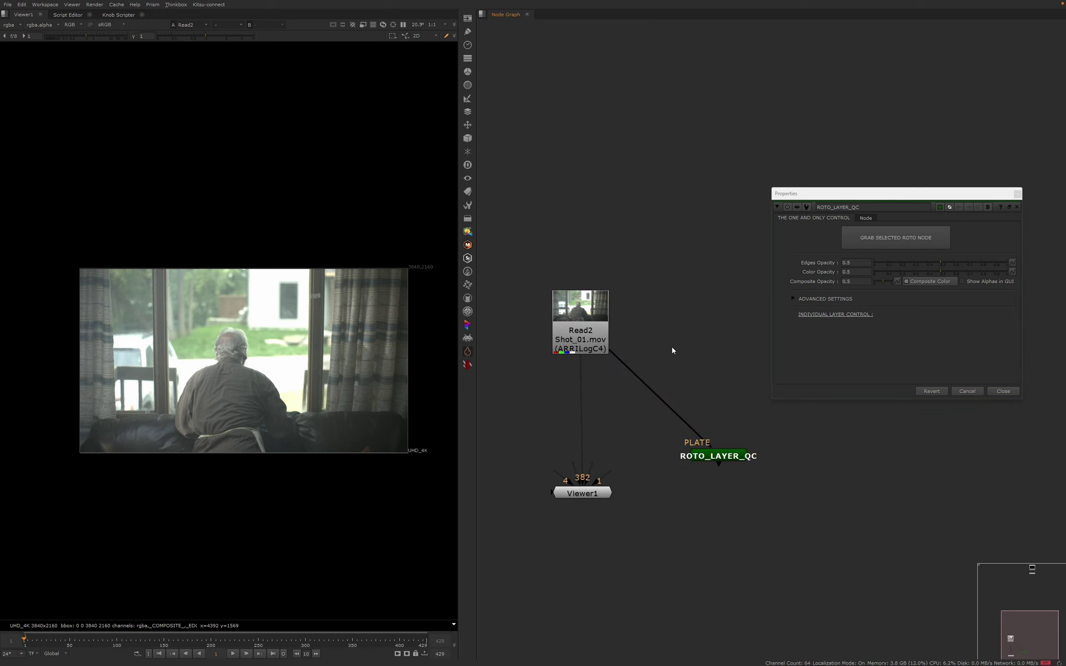
pyautogui.press('o')
pyautogui.press('o')
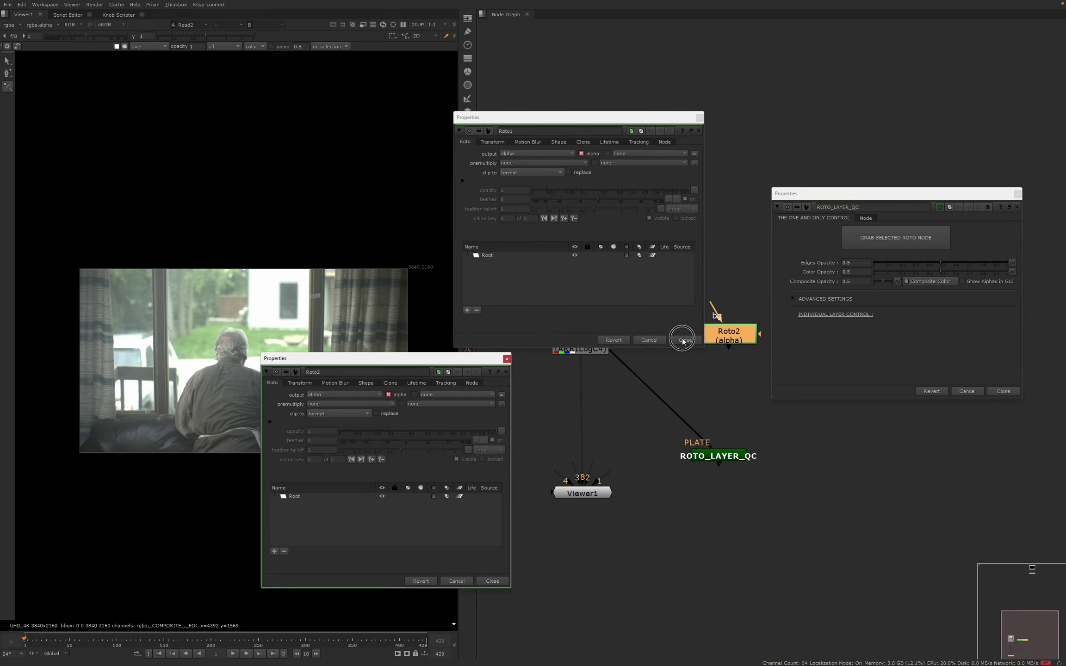
pyautogui.click(506, 358)
pyautogui.moveTo(728, 333); pyautogui.dragTo(743, 316)
pyautogui.moveTo(670, 332); pyautogui.dragTo(644, 323, button='middle')
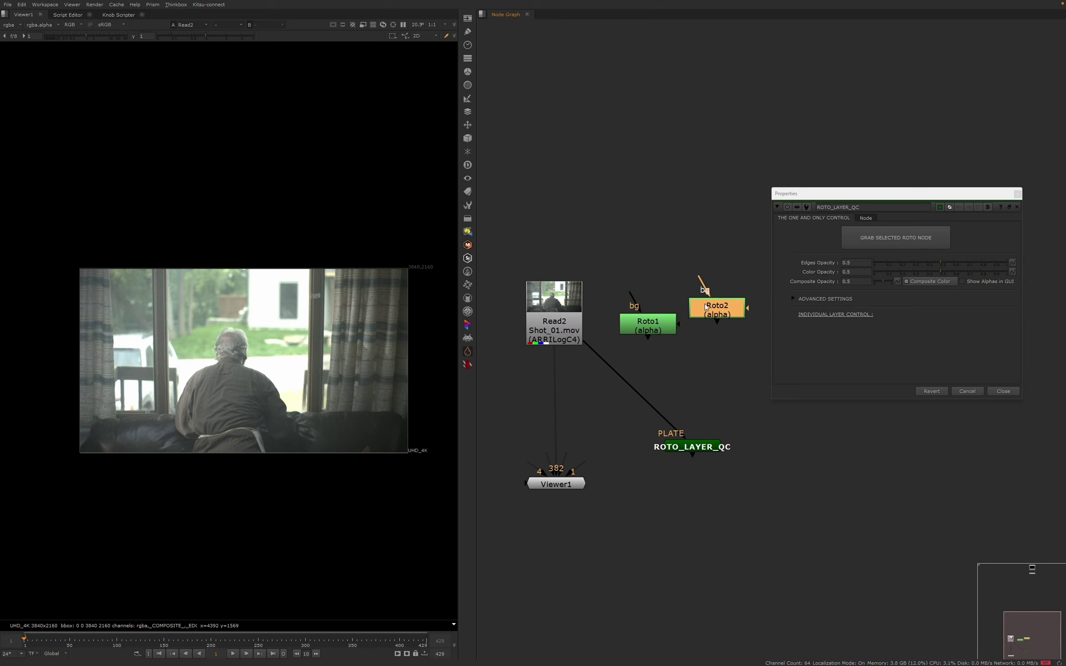
pyautogui.moveTo(714, 307); pyautogui.dragTo(723, 312)
pyautogui.doubleClick(645, 326)
pyautogui.click(683, 340)
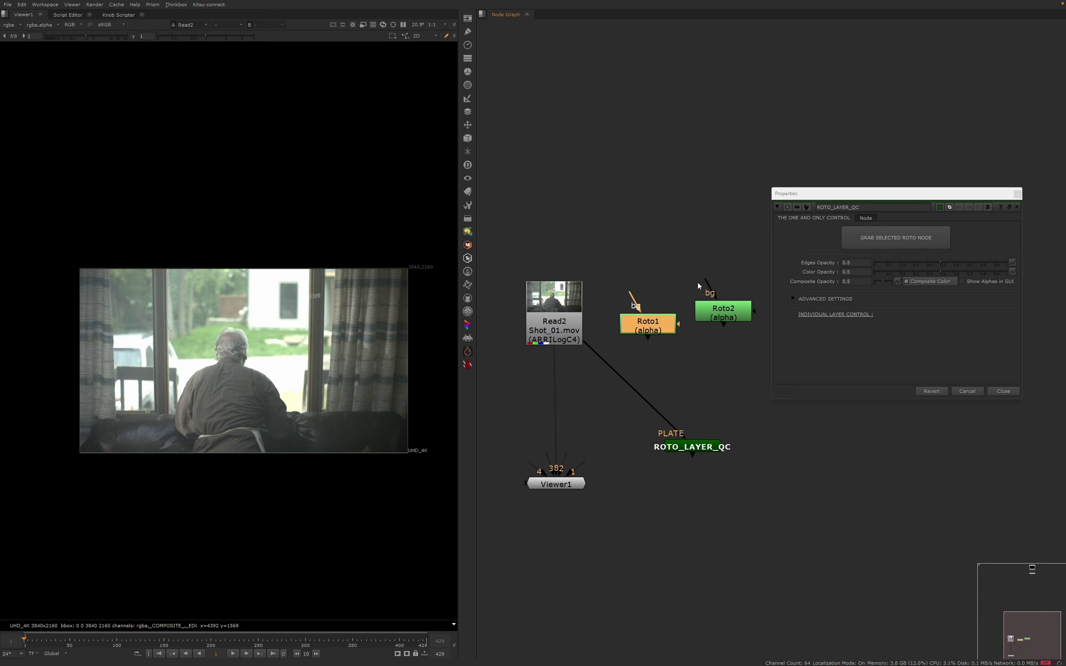
pyautogui.click(679, 253)
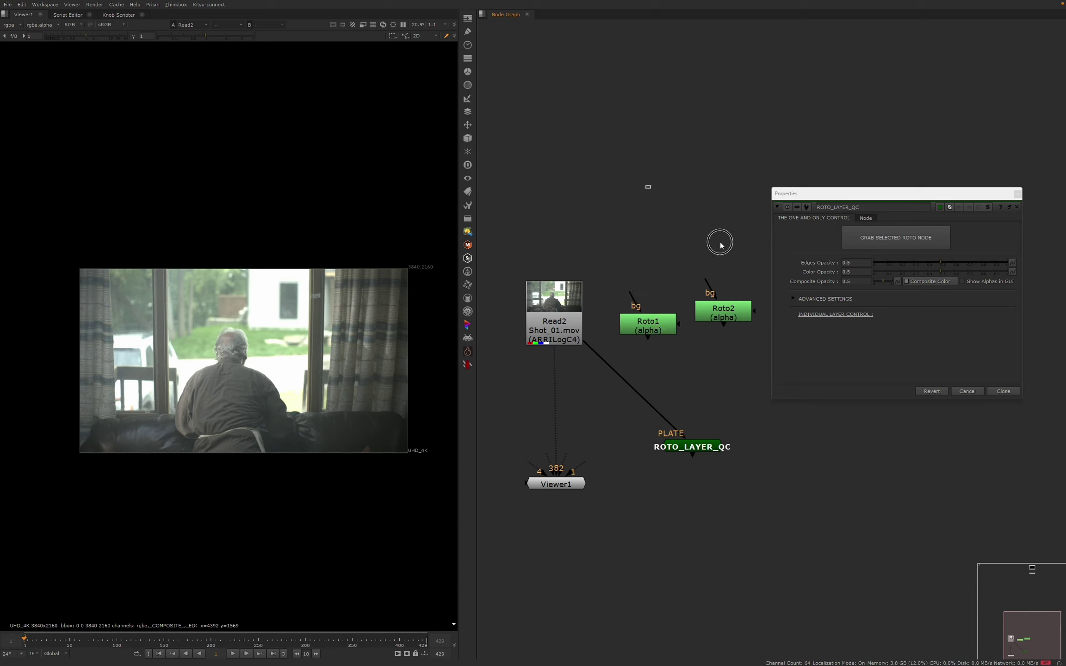
pyautogui.moveTo(645, 131); pyautogui.dragTo(713, 377)
pyautogui.moveTo(648, 327); pyautogui.dragTo(646, 314)
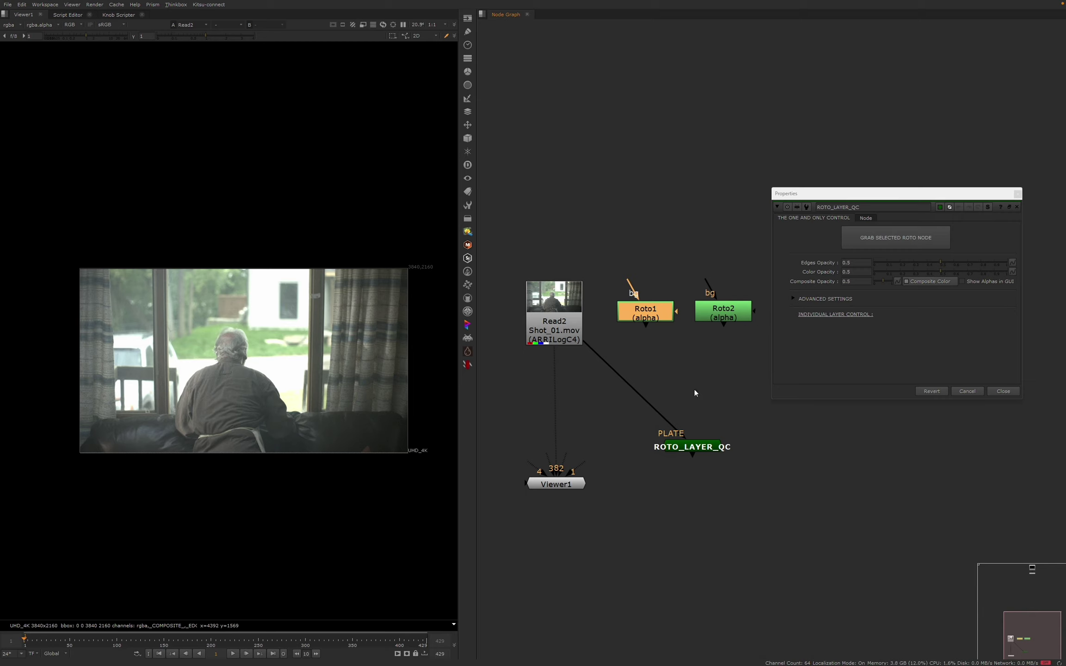
# Draw a closed roto spline around the right-hand curtain in the Roto1 node and close its properties
pyautogui.doubleClick(643, 313)
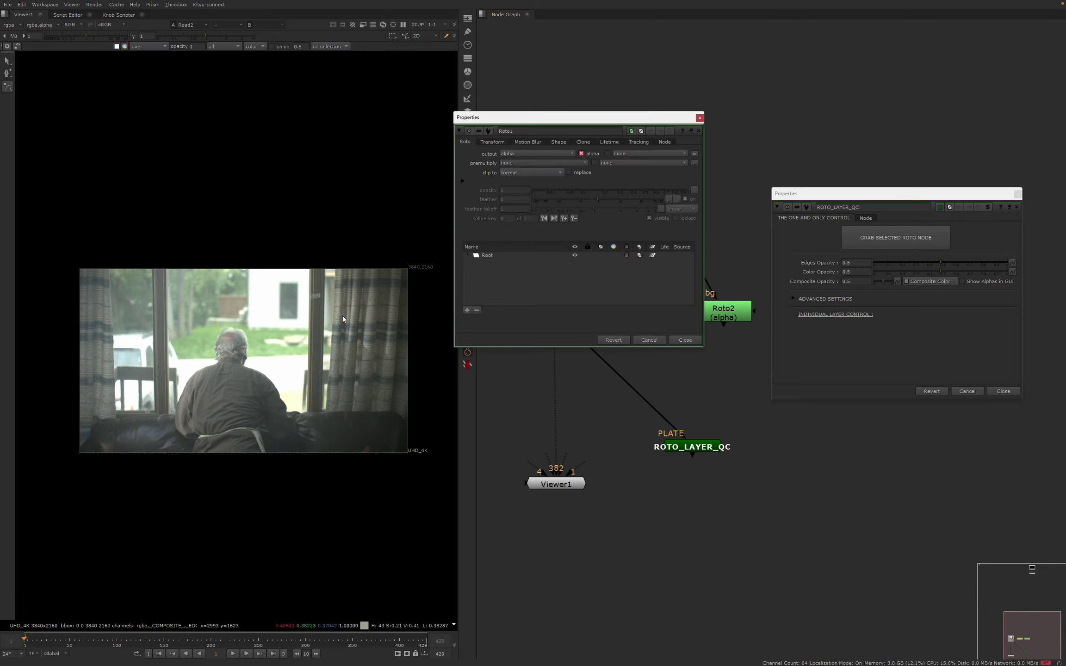
pyautogui.click(319, 425)
pyautogui.click(329, 377)
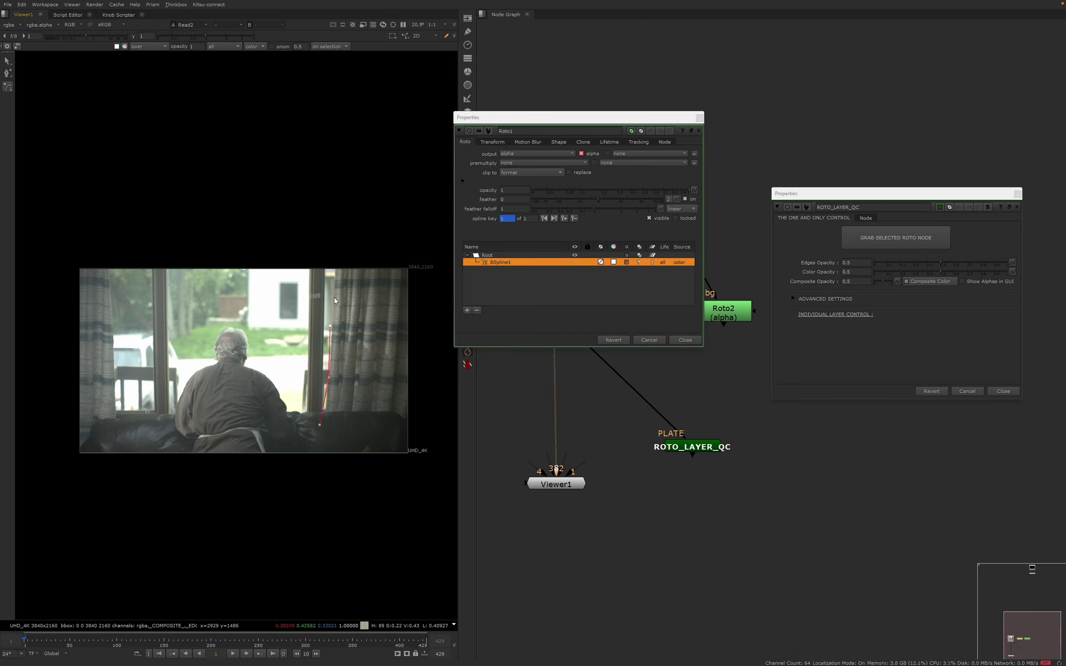
pyautogui.click(333, 279)
pyautogui.click(332, 242)
pyautogui.click(357, 221)
pyautogui.click(399, 239)
pyautogui.click(415, 303)
pyautogui.click(395, 392)
pyautogui.click(320, 425)
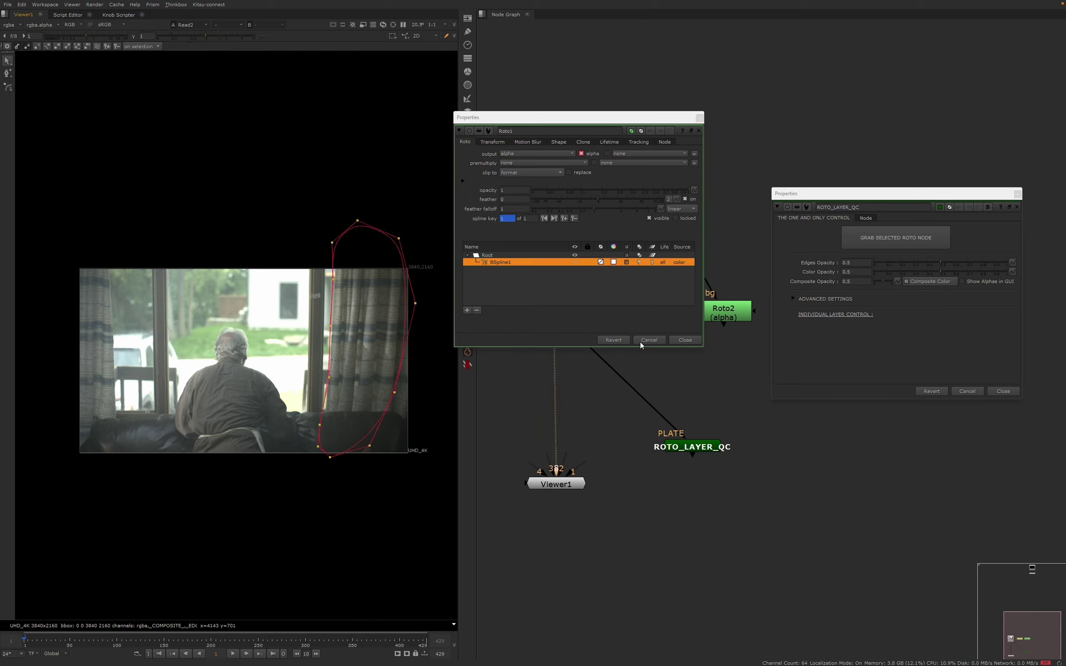
pyautogui.click(685, 340)
# Draw a closed roto spline around the left-hand curtain in the Roto2 node and close its properties
pyautogui.click(724, 314)
pyautogui.doubleClick(726, 315)
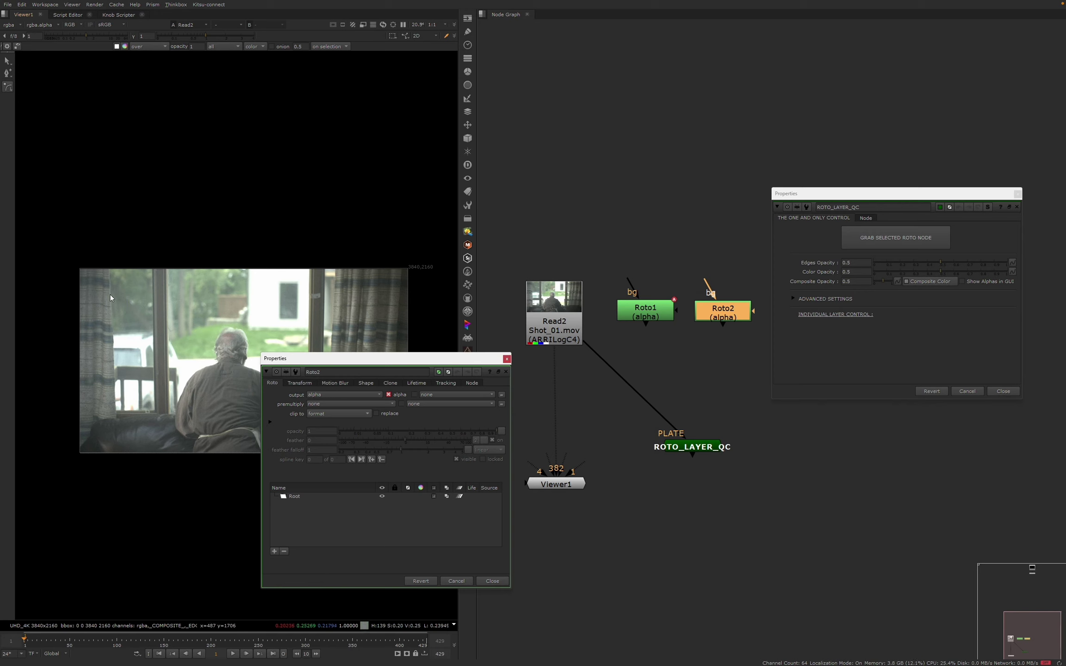
pyautogui.click(83, 251)
pyautogui.click(115, 250)
pyautogui.click(114, 287)
pyautogui.click(124, 379)
pyautogui.click(117, 450)
pyautogui.click(98, 471)
pyautogui.click(54, 455)
pyautogui.click(56, 377)
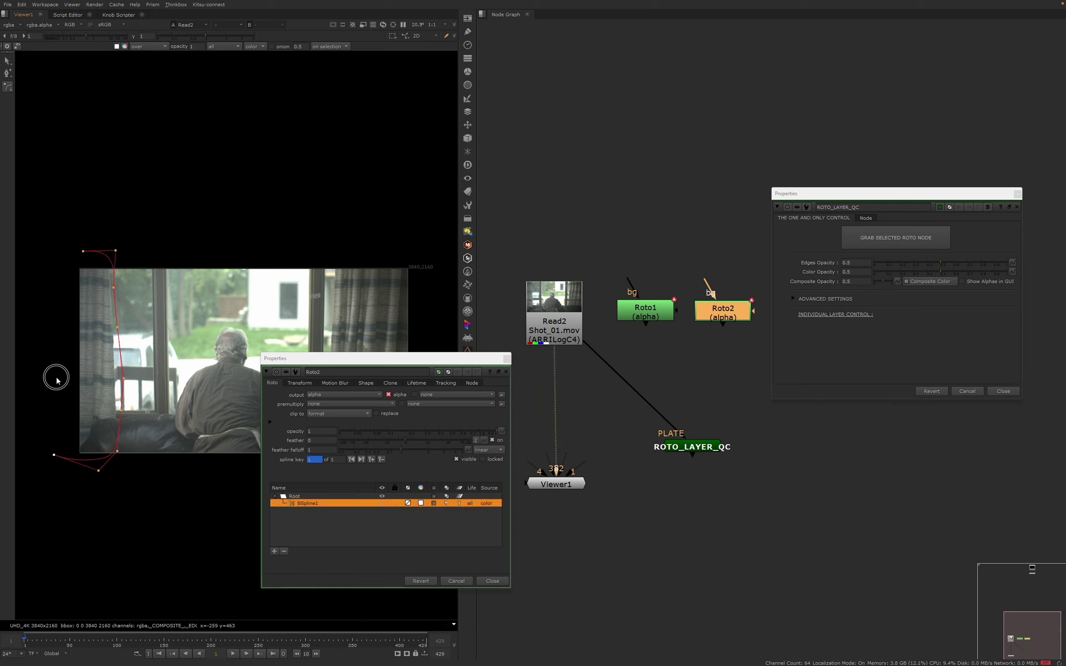
pyautogui.click(68, 266)
pyautogui.click(83, 251)
pyautogui.moveTo(28, 221); pyautogui.dragTo(154, 481)
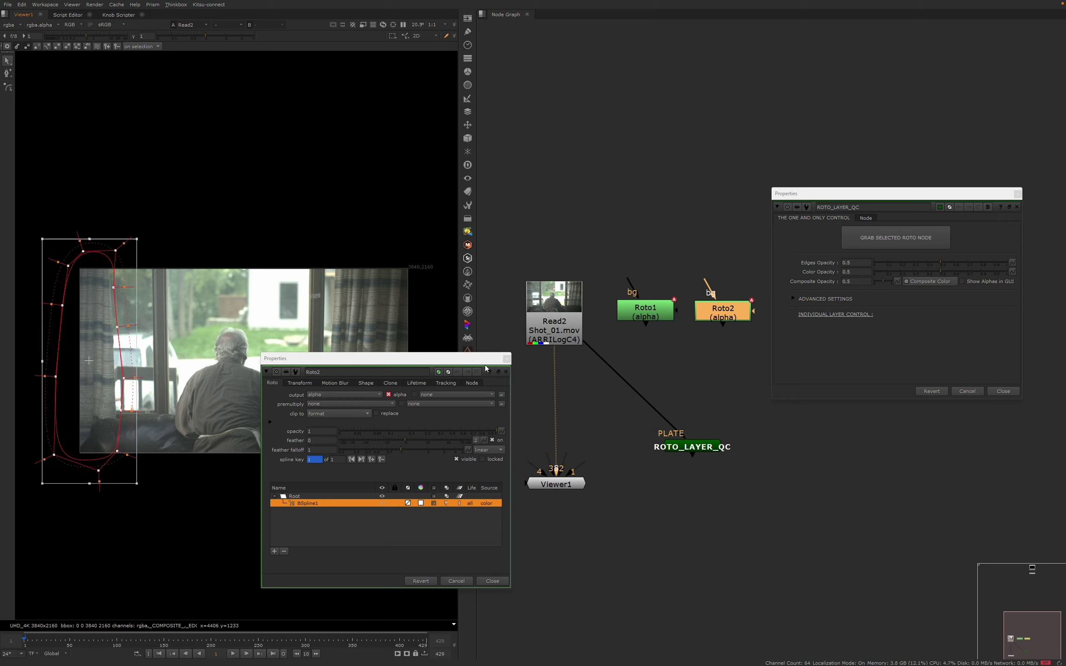
pyautogui.click(506, 371)
# Select both Roto nodes and grab them into ROTO_LAYER_QC, moving the layer maker dialog clear of the nodes
pyautogui.click(685, 447)
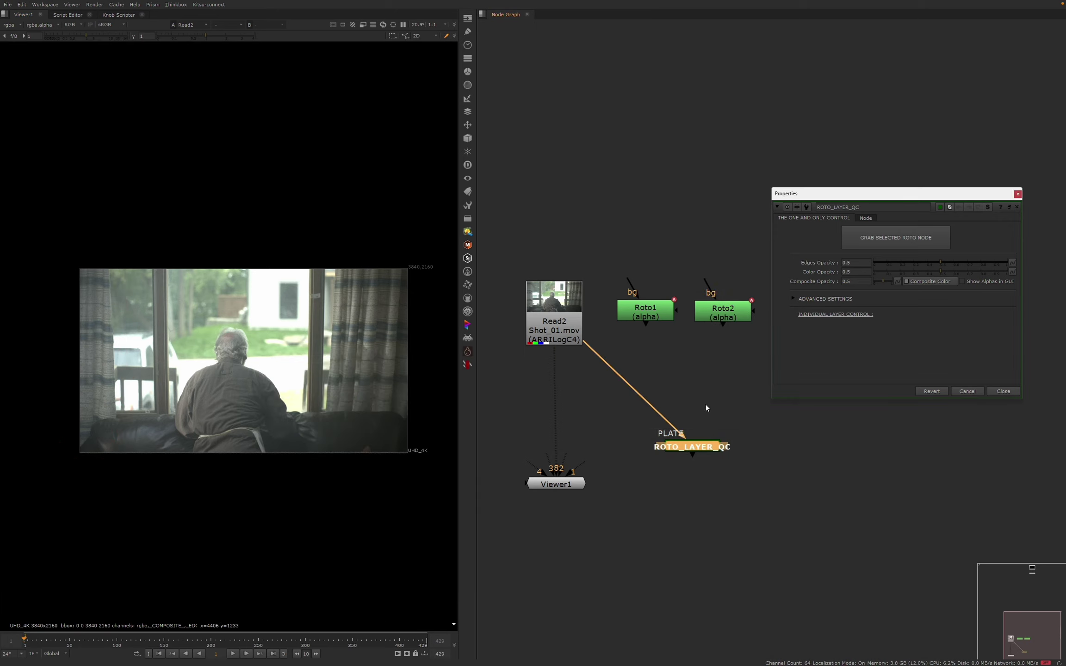
pyautogui.moveTo(612, 279); pyautogui.dragTo(718, 328)
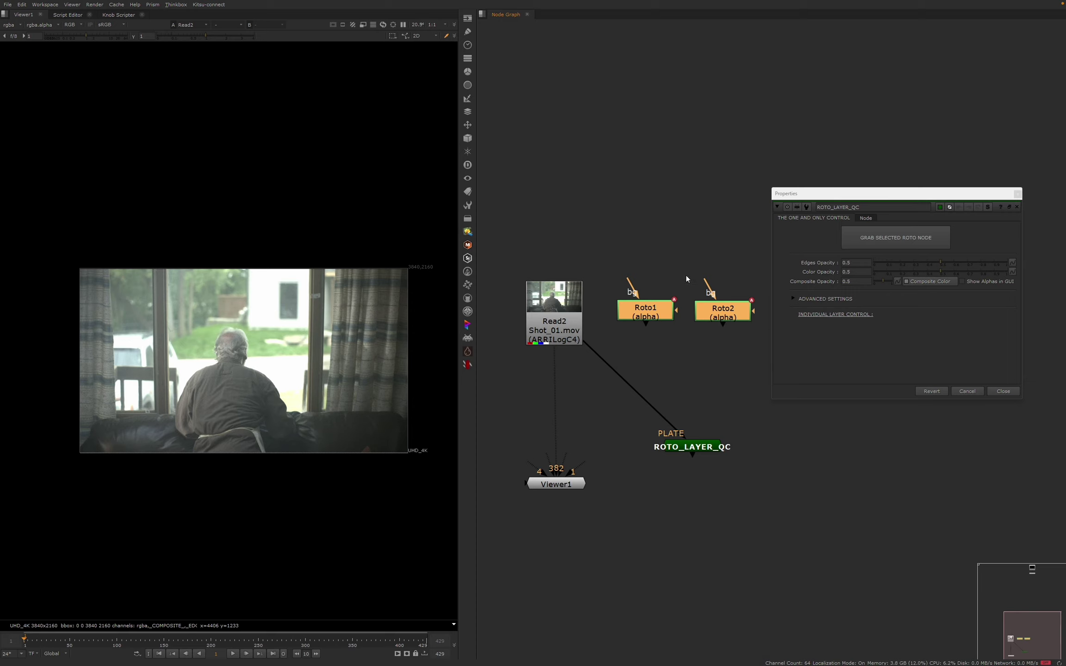
pyautogui.click(870, 249)
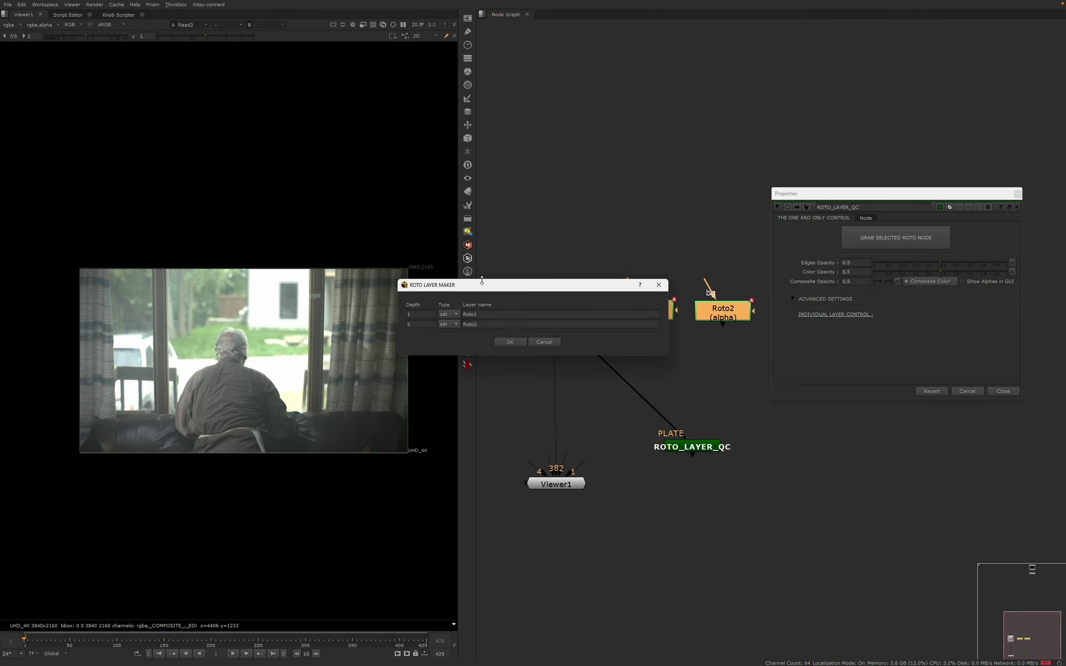
pyautogui.moveTo(476, 210); pyautogui.dragTo(364, 154)
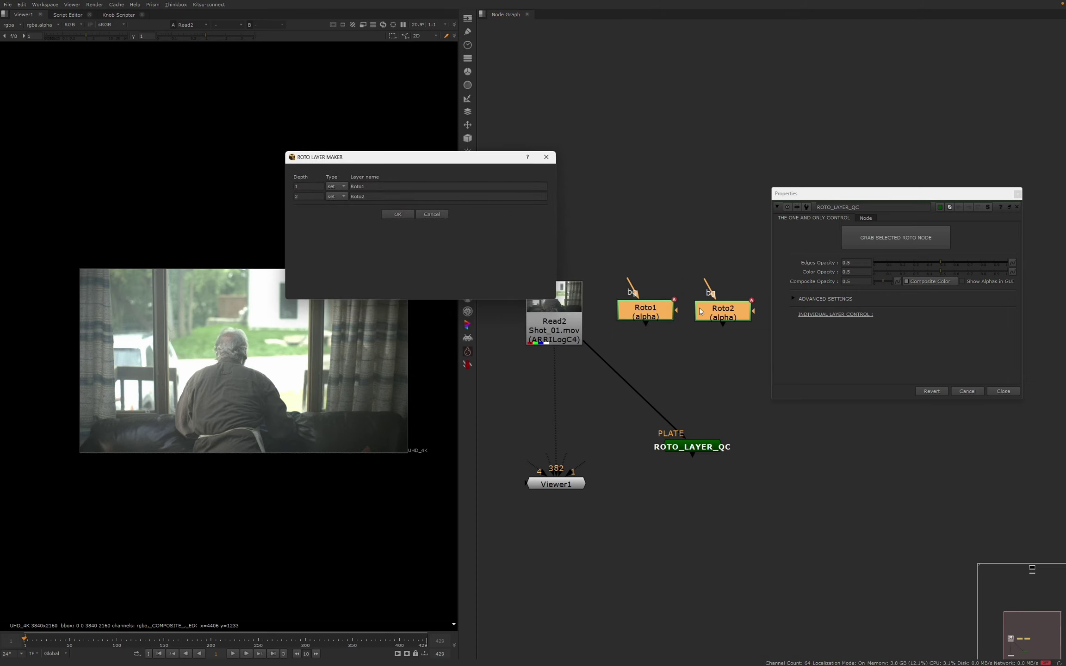
# Set the layer depths to 100 for Roto1 and 200 for Roto2
pyautogui.doubleClick(306, 186)
pyautogui.click(363, 192)
pyautogui.hotkey('shift', 'Tab')
pyautogui.hotkey('shift', 'Tab')
pyautogui.press('Tab')
pyautogui.press('Tab')
pyautogui.press('Tab')
pyautogui.write('00')
# Name the 100 layer "right" and the 200 layer "left_side", and create both layers
pyautogui.doubleClick(365, 186)
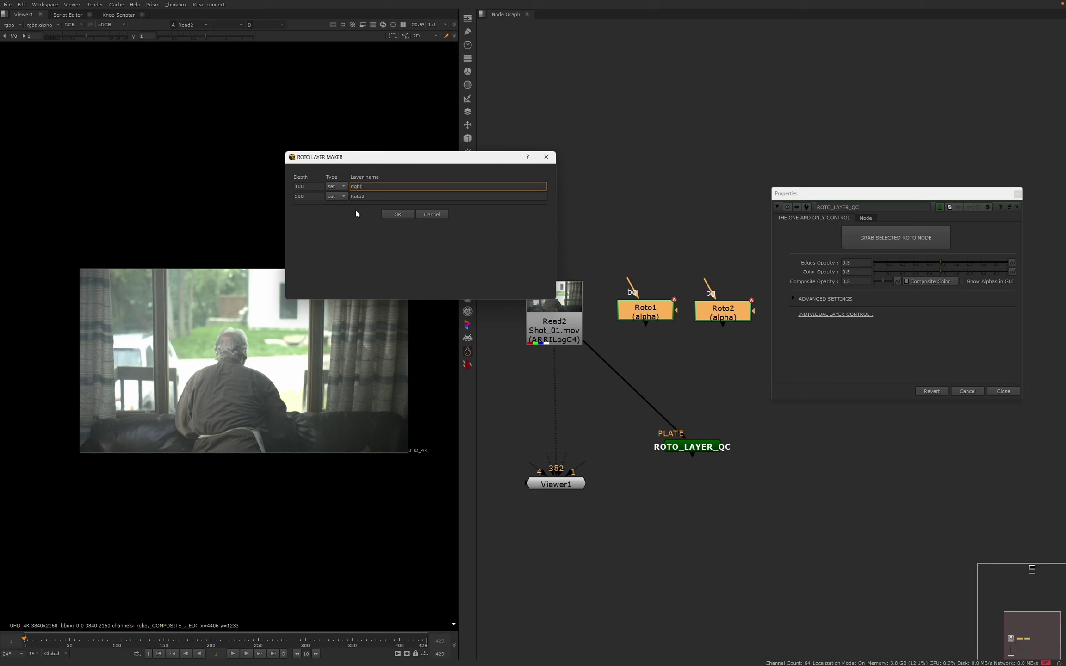
pyautogui.doubleClick(353, 197)
pyautogui.write('left_side')
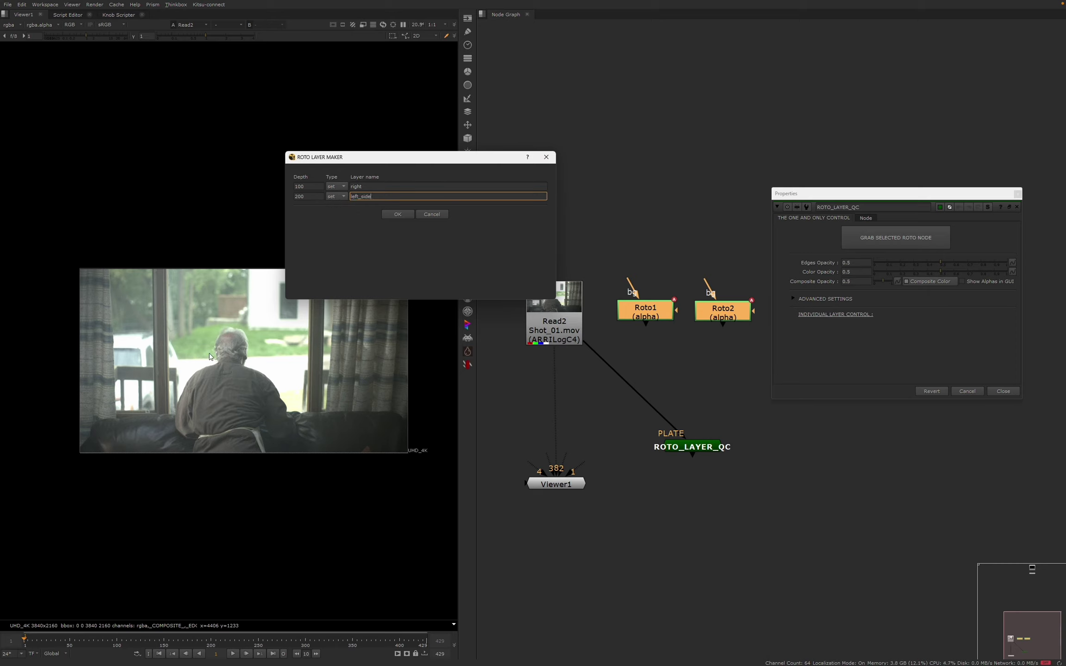
pyautogui.click(393, 214)
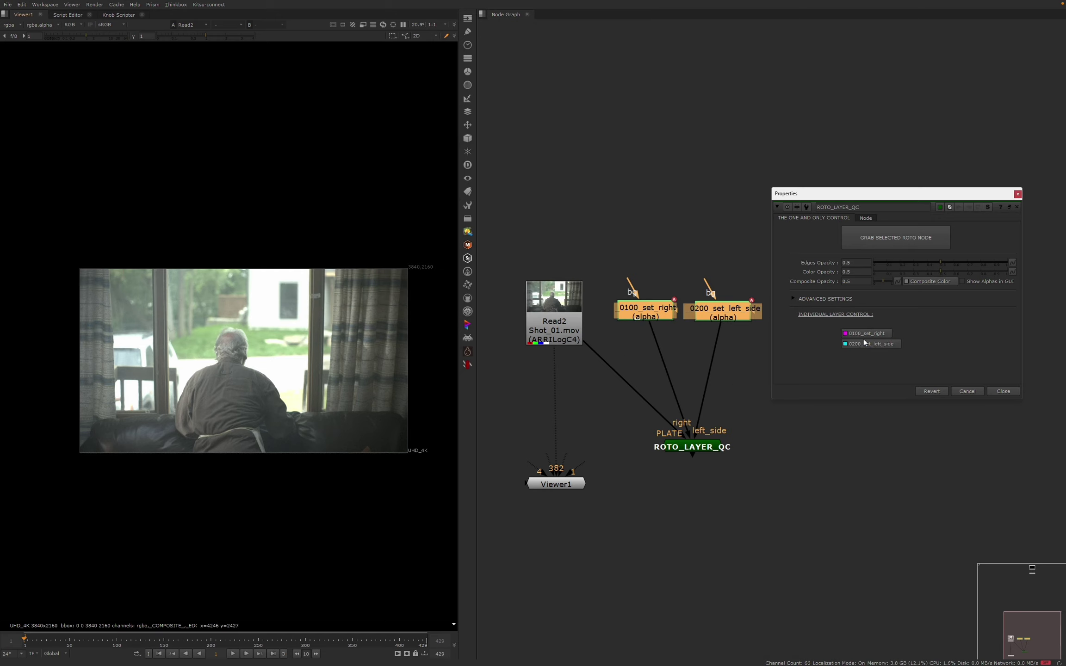
# Connect the Viewer's input 8 to ROTO_LAYER_QC and display its _COMPOSITE_ layer
pyautogui.moveTo(782, 420); pyautogui.dragTo(639, 485)
pyautogui.press('8')
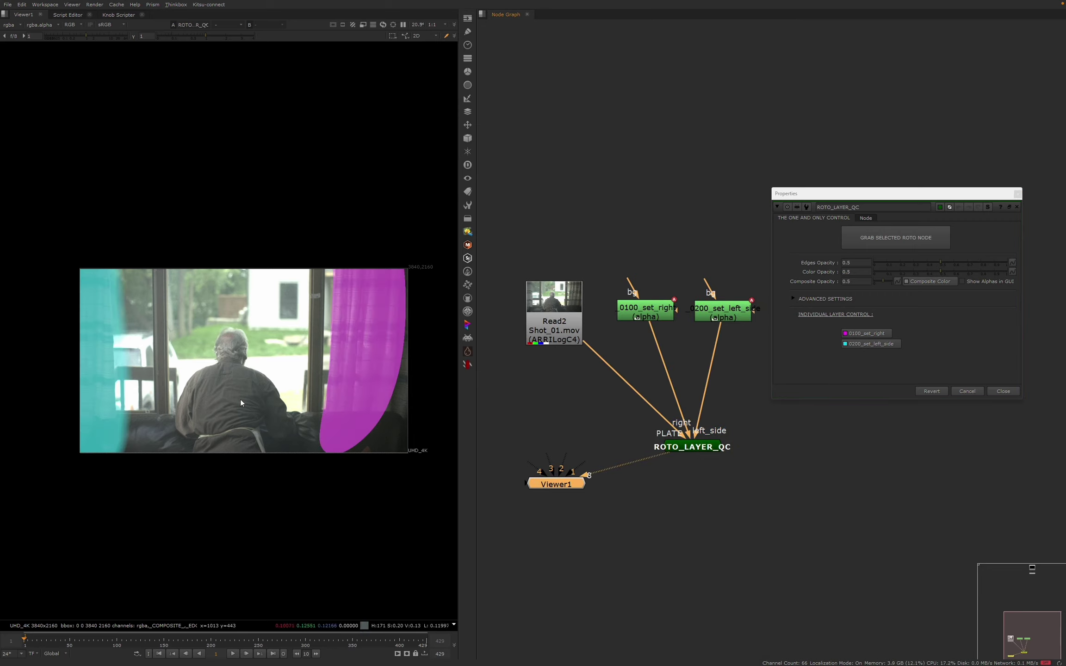
pyautogui.click(11, 25)
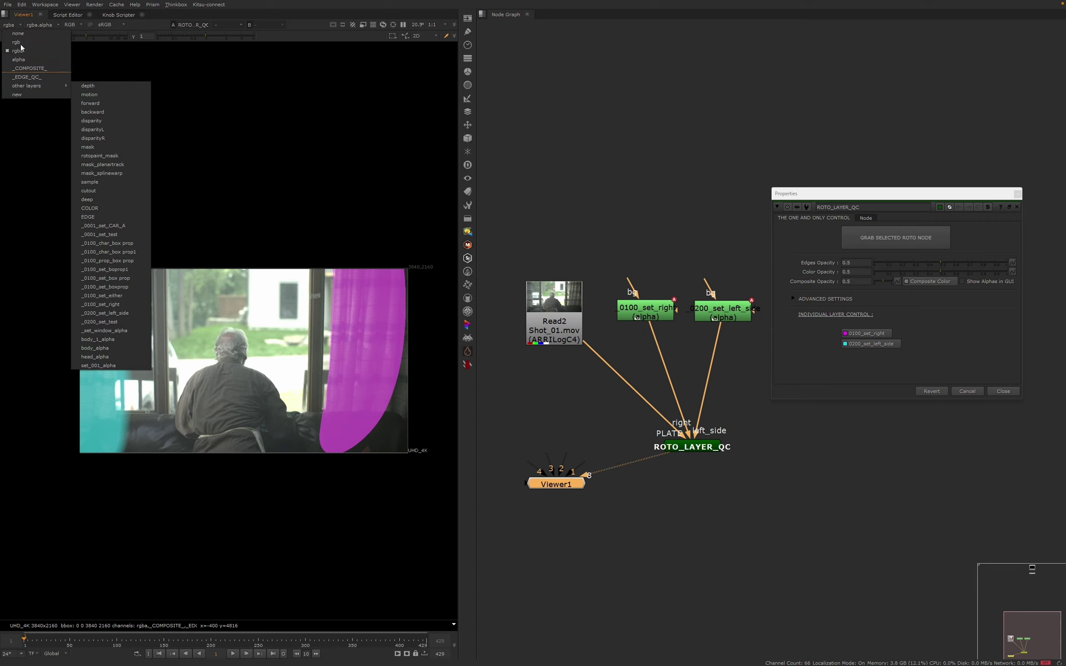
pyautogui.click(12, 28)
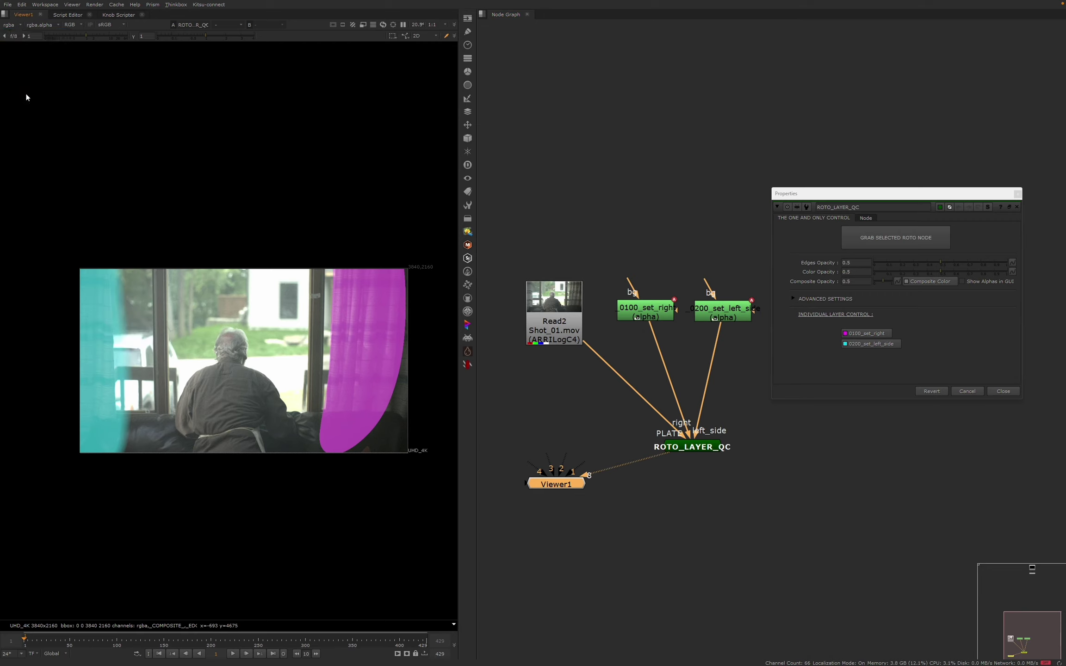
pyautogui.click(14, 26)
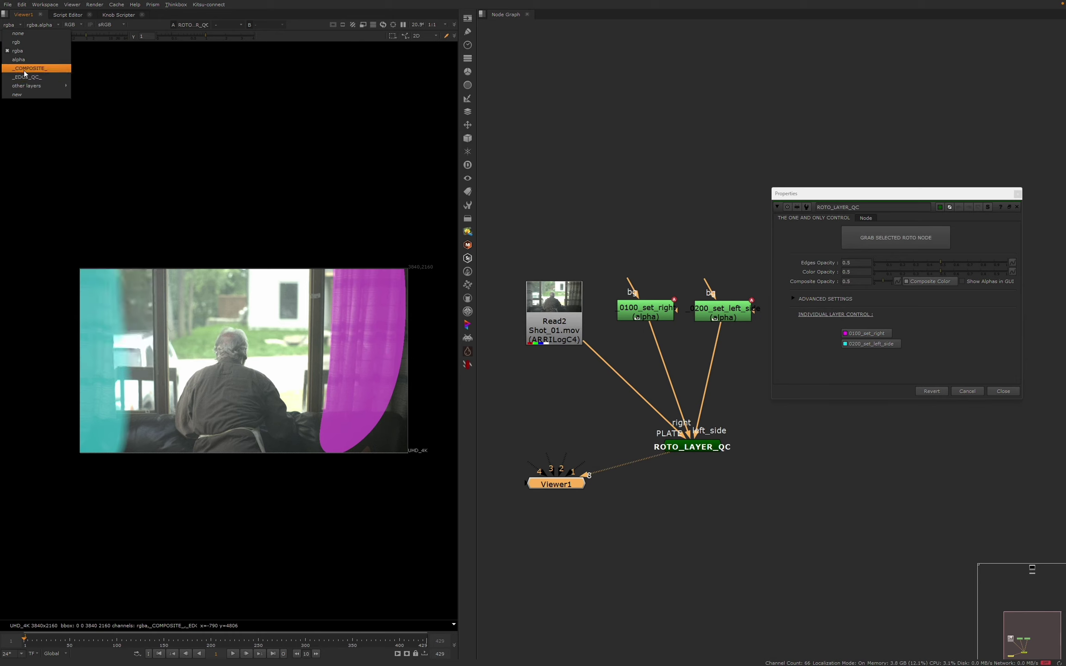
pyautogui.click(26, 69)
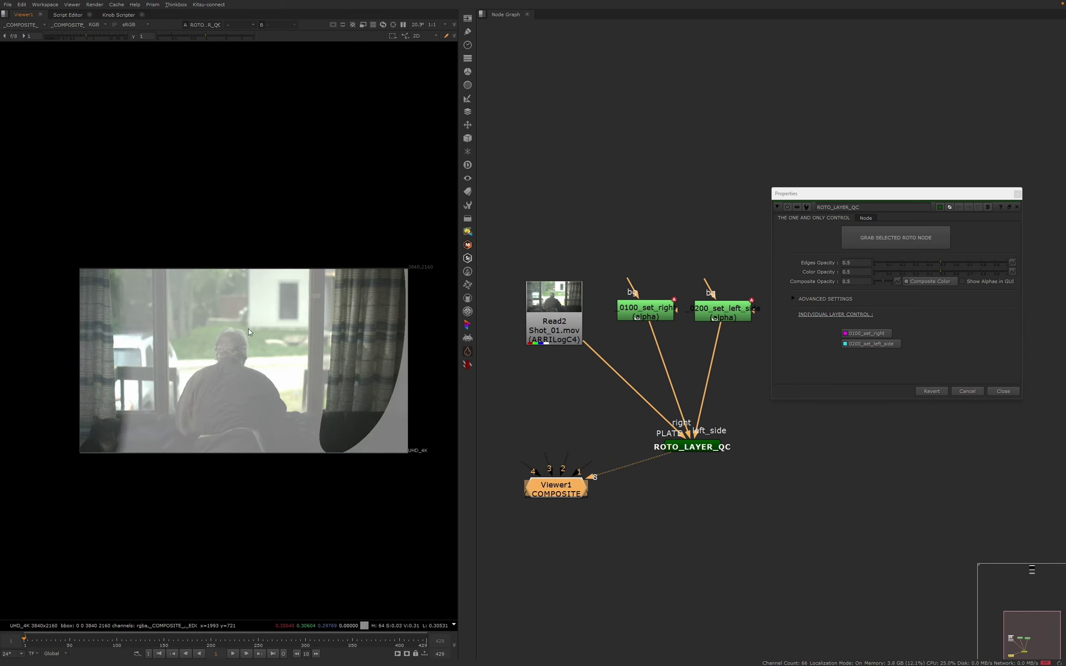
# Display the _EDGE_QC_ layer and examine the roto edge beside the left-hand curtain up close
pyautogui.click(25, 27)
pyautogui.click(25, 78)
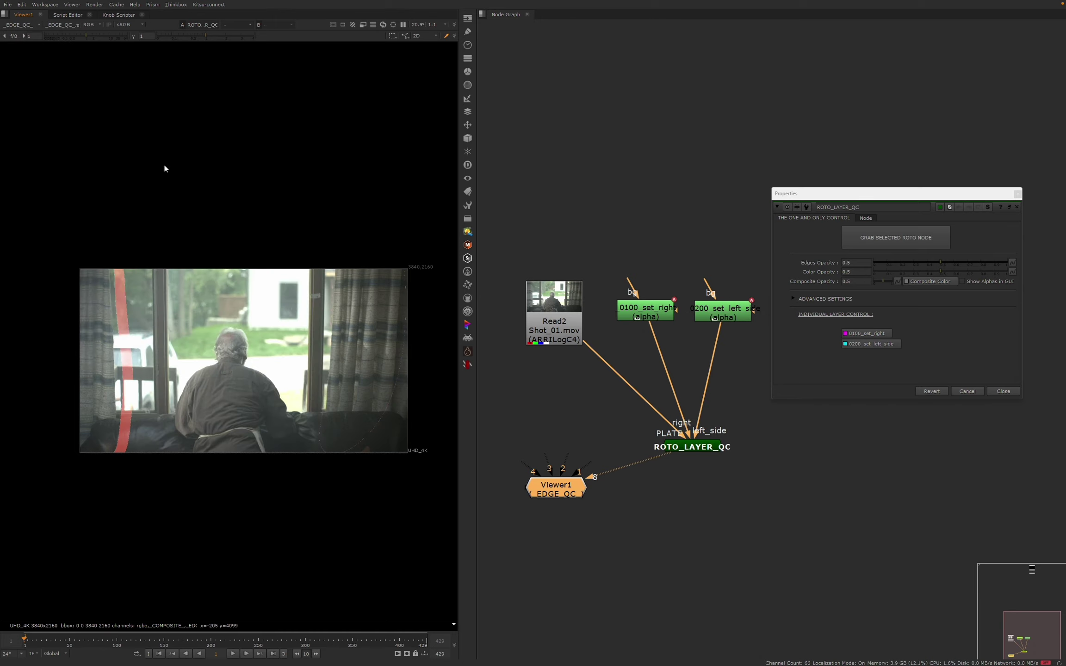
pyautogui.scroll(6, 124, 368)
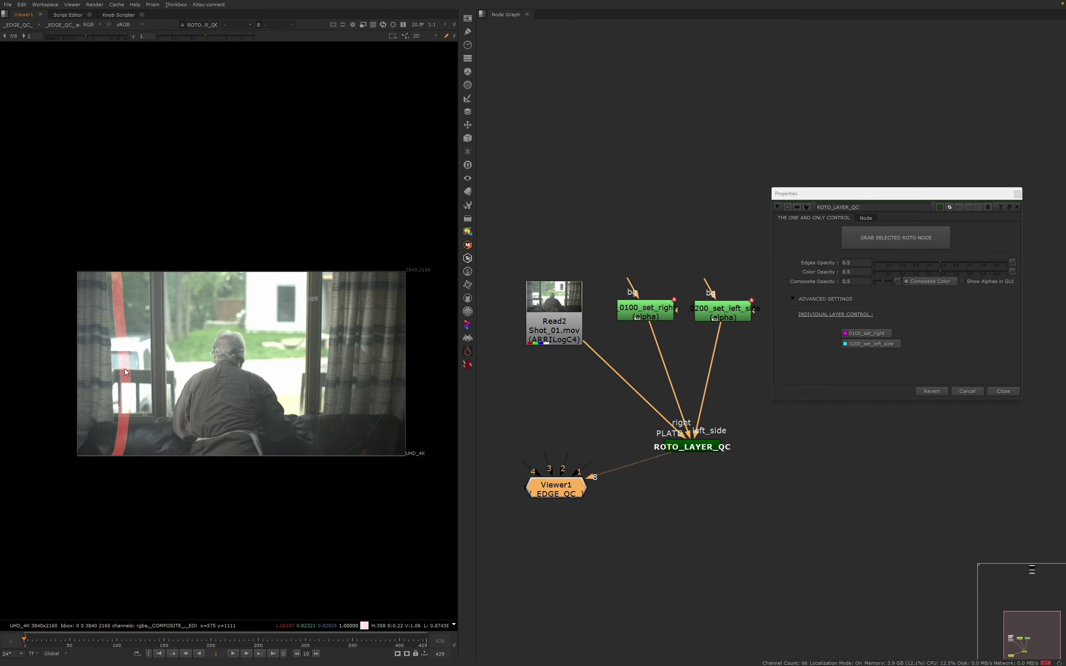
pyautogui.scroll(2, 166, 392)
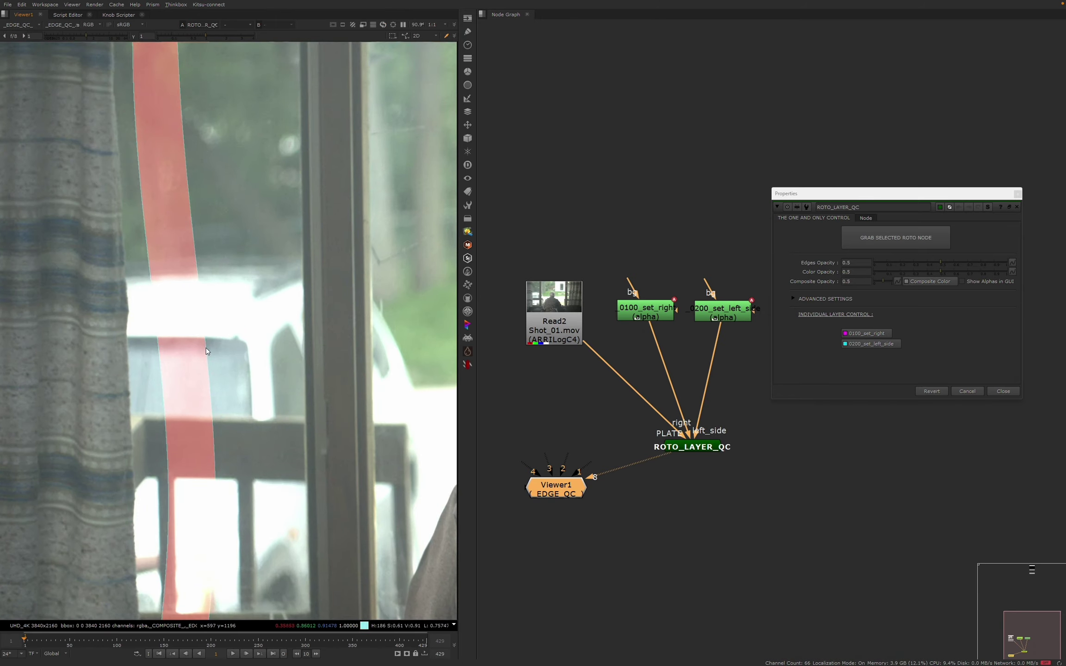
pyautogui.scroll(-3, 179, 387)
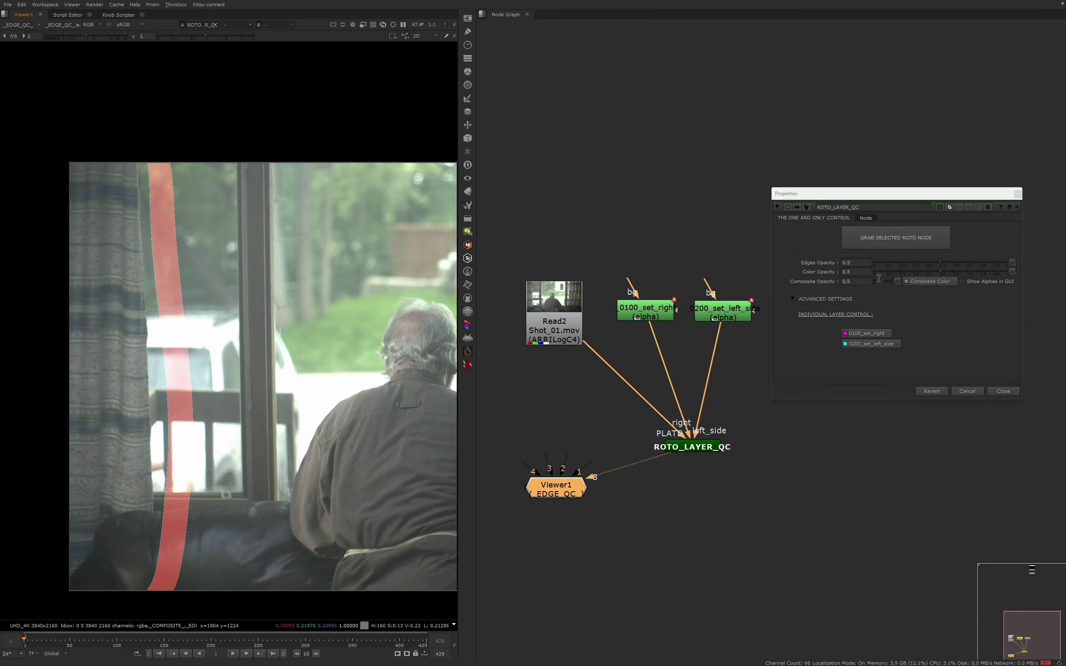
pyautogui.scroll(-2, 365, 263)
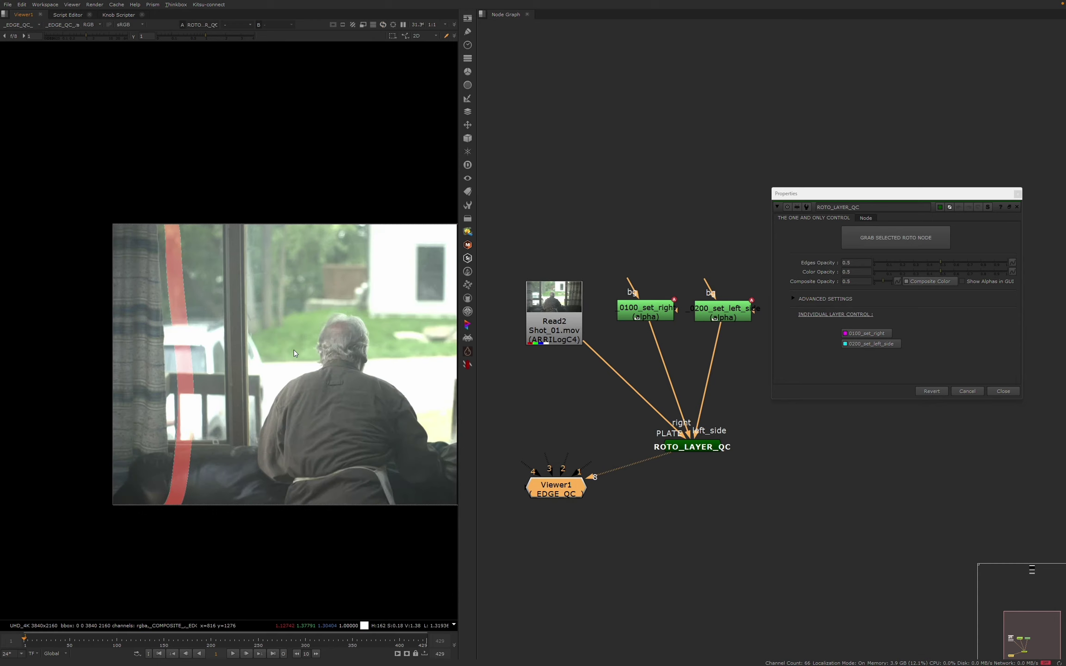
pyautogui.moveTo(296, 319); pyautogui.dragTo(210, 367, button='middle')
pyautogui.scroll(-2, 243, 392)
pyautogui.scroll(1, 131, 344)
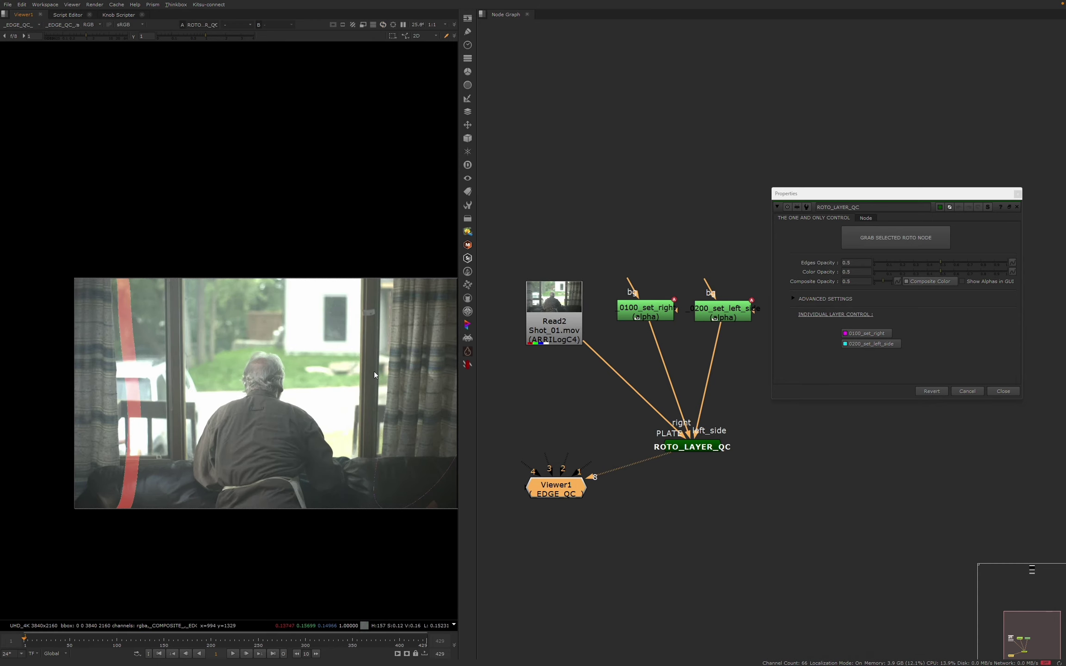
# Raise Edges Opacity to 1 and set the advanced alpha merge operation to max
pyautogui.moveTo(938, 261); pyautogui.dragTo(1007, 262)
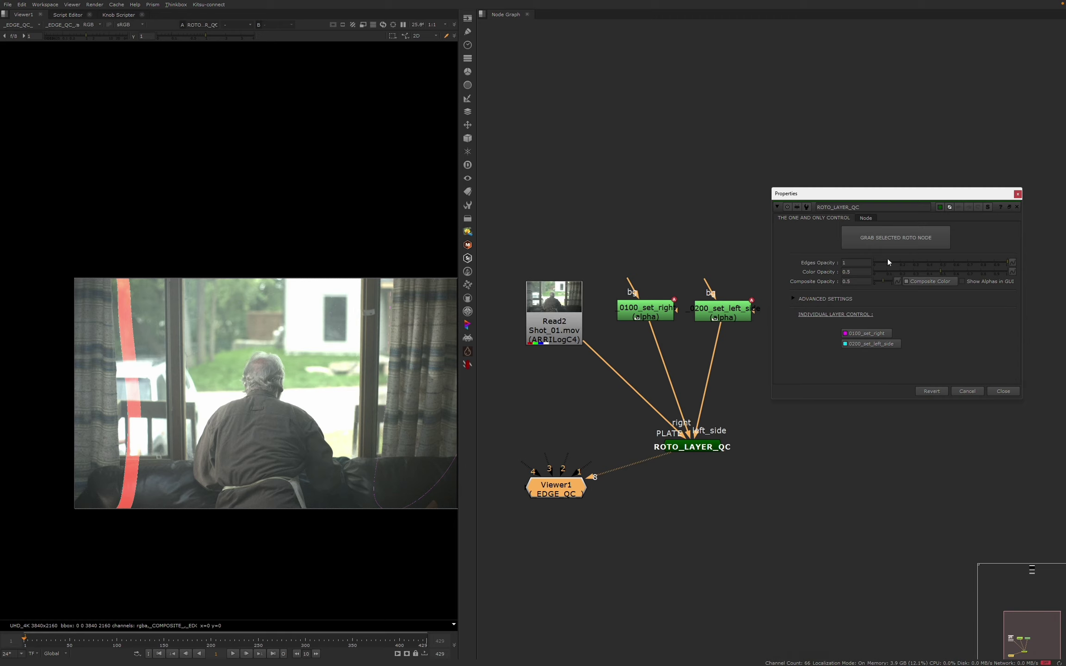
pyautogui.click(802, 300)
pyautogui.click(886, 315)
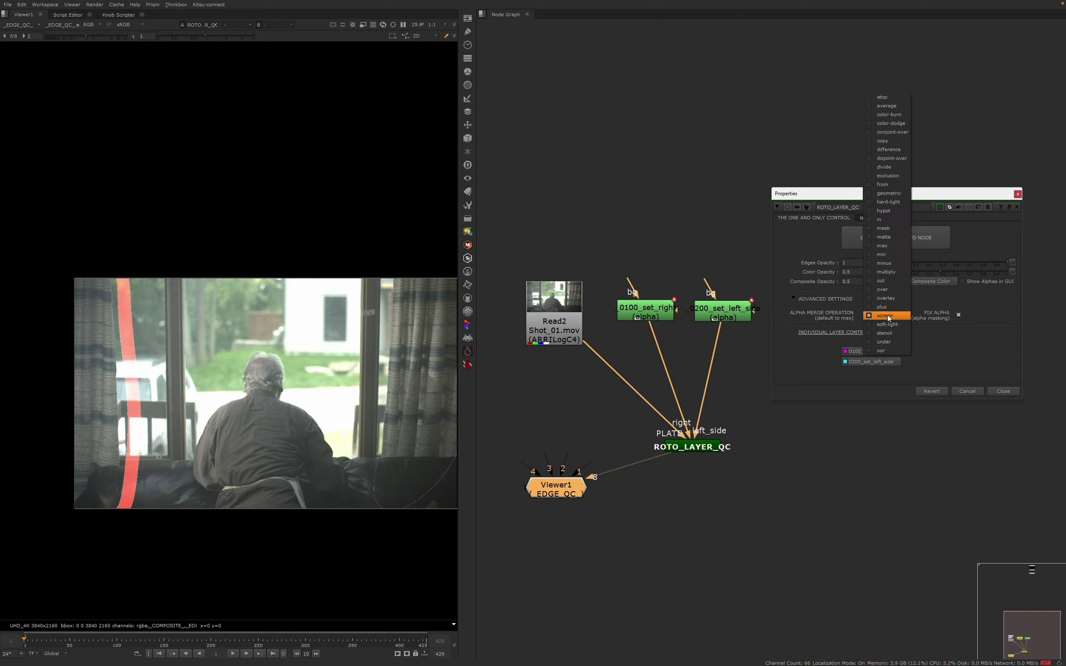
pyautogui.click(883, 246)
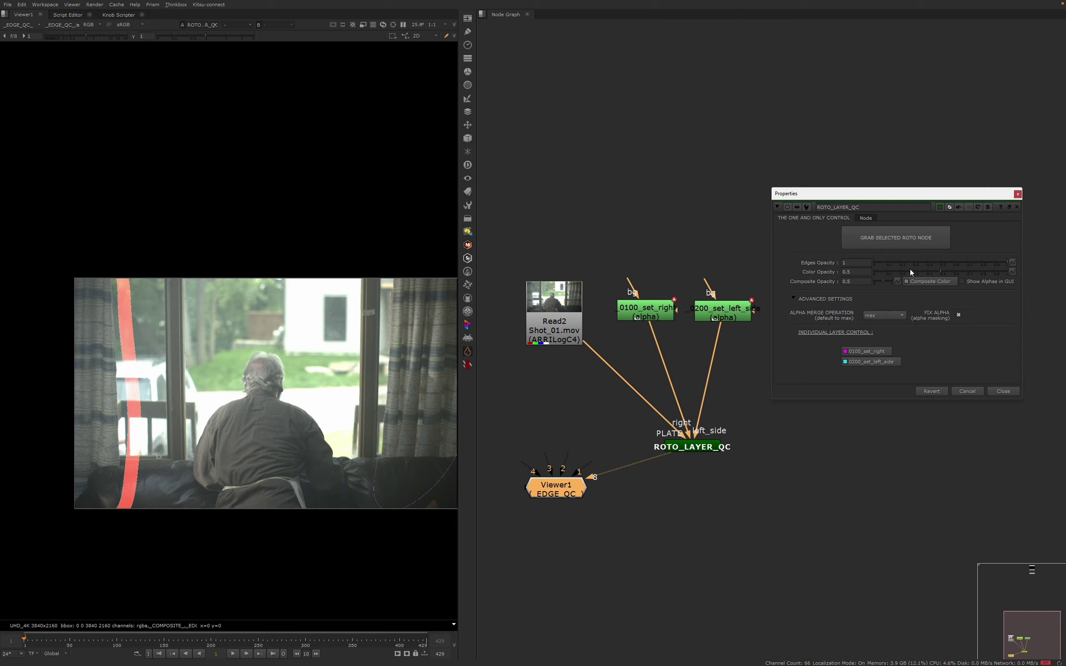
# Try screen as the alpha merge operation and return it to max
pyautogui.click(888, 316)
pyautogui.click(880, 386)
pyautogui.click(888, 314)
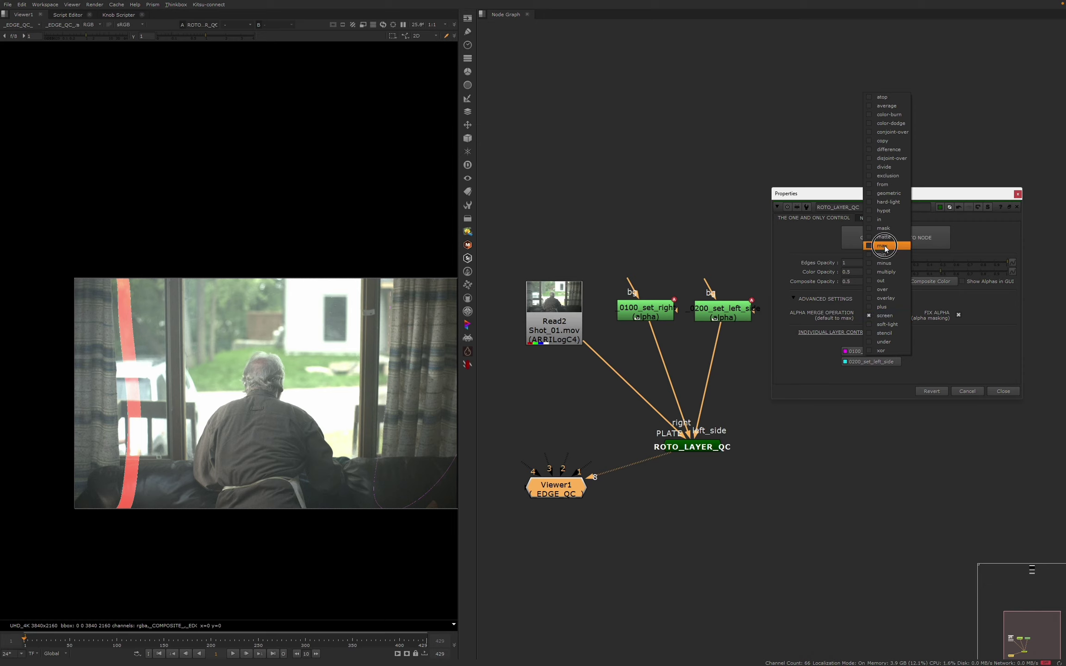
pyautogui.click(885, 246)
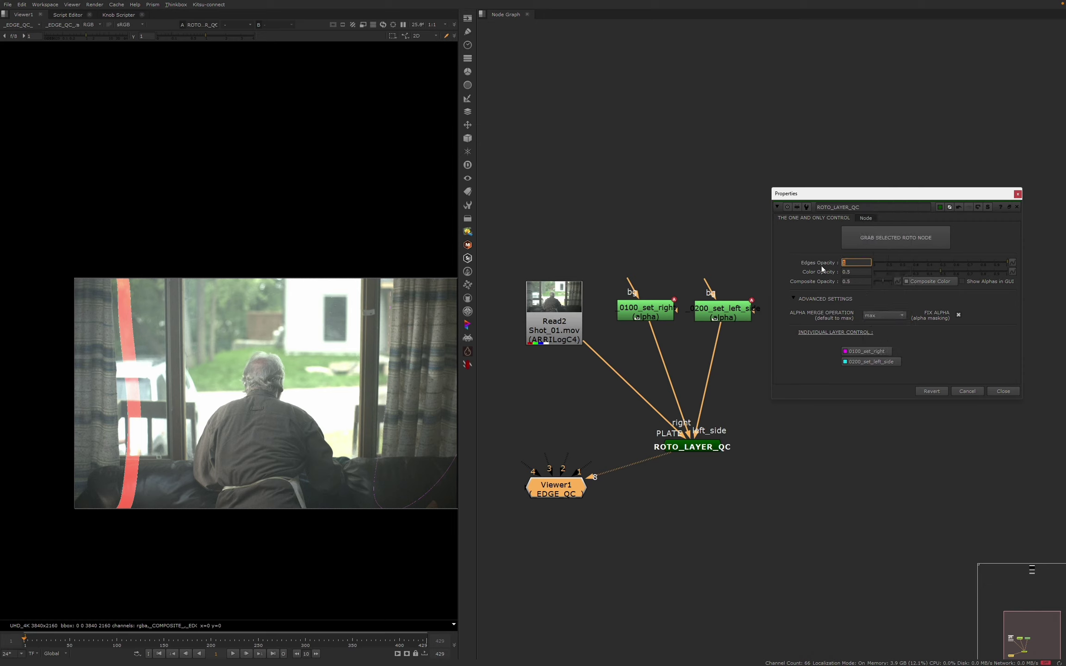
# Reset Edges Opacity to 0.5 and display the _COMPOSITE_ layer over the whole plate
pyautogui.press('Return')
pyautogui.scroll(3, 162, 395)
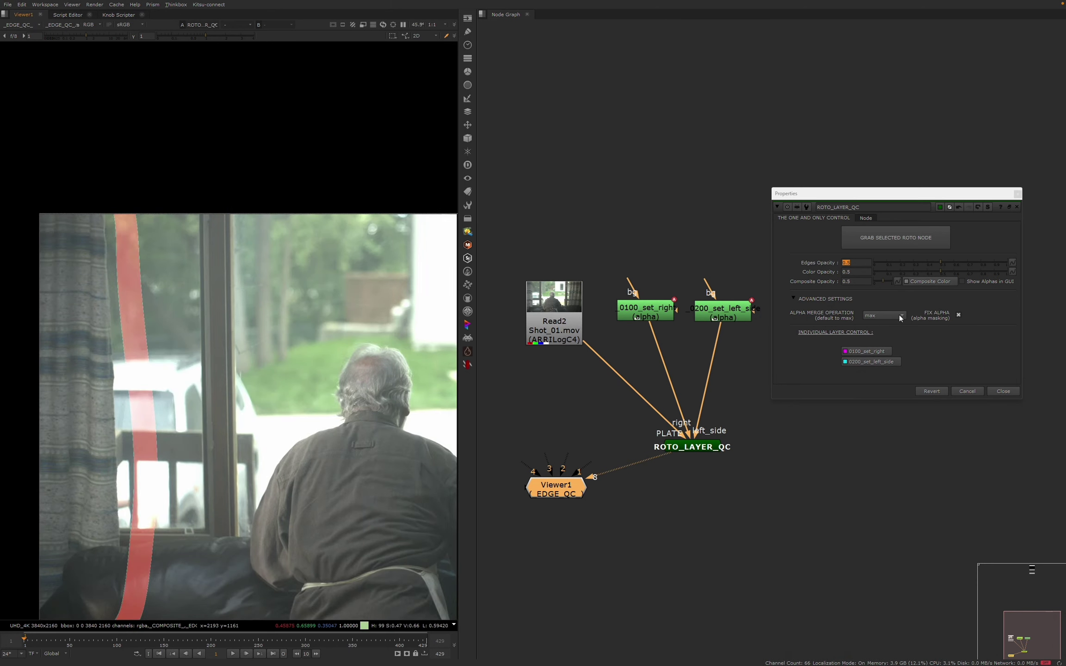
pyautogui.click(21, 25)
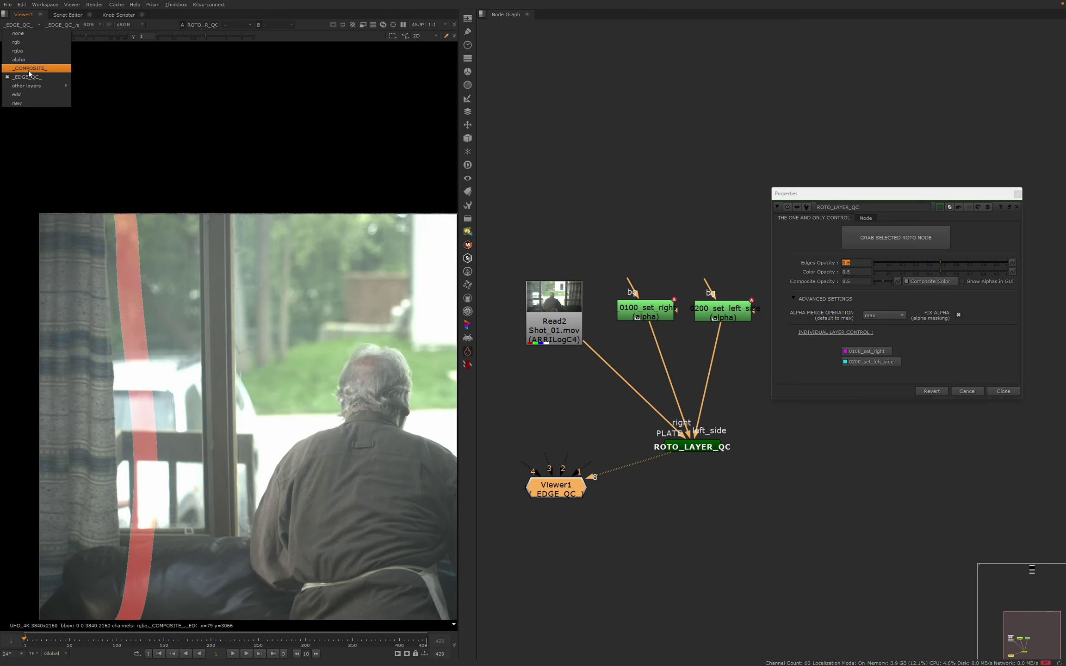
pyautogui.click(28, 70)
pyautogui.scroll(-3, 232, 399)
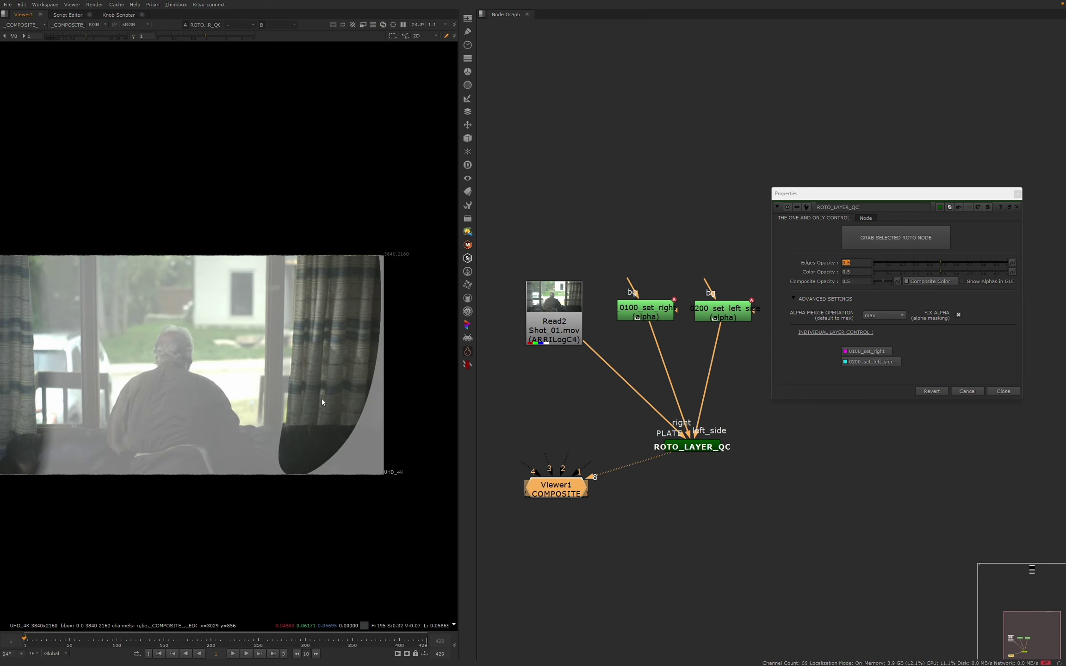
# Try a Composite Opacity of 0.85 and reset it to 0.5
pyautogui.moveTo(883, 283)
pyautogui.mouseDown()
pyautogui.moveTo(905, 282)
pyautogui.moveTo(891, 284)
pyautogui.mouseUp()
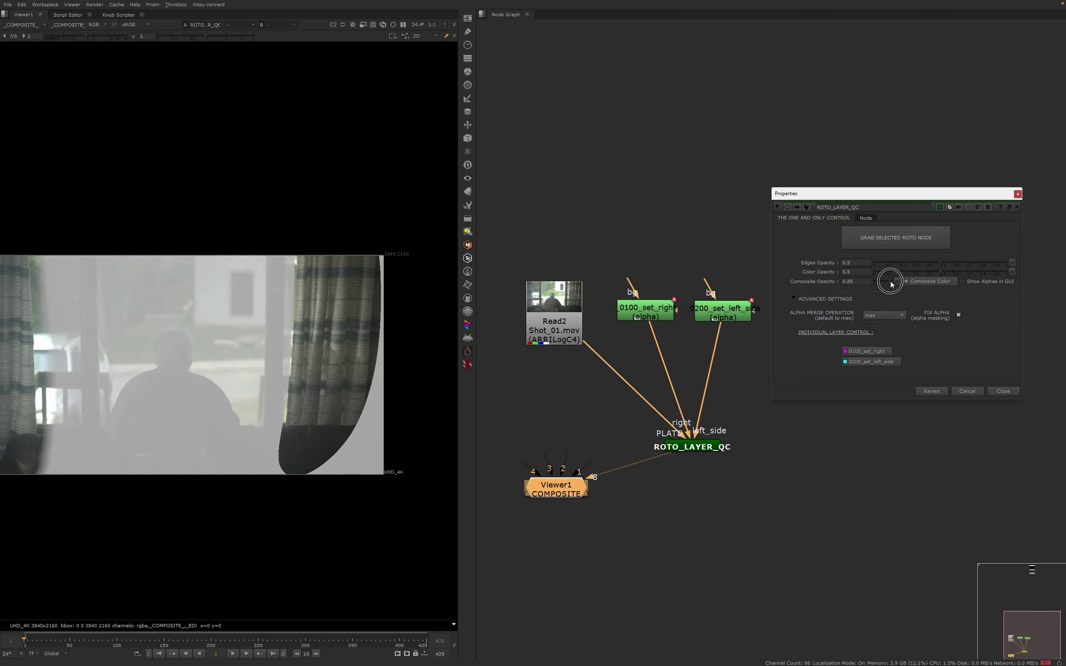
pyautogui.click(856, 282)
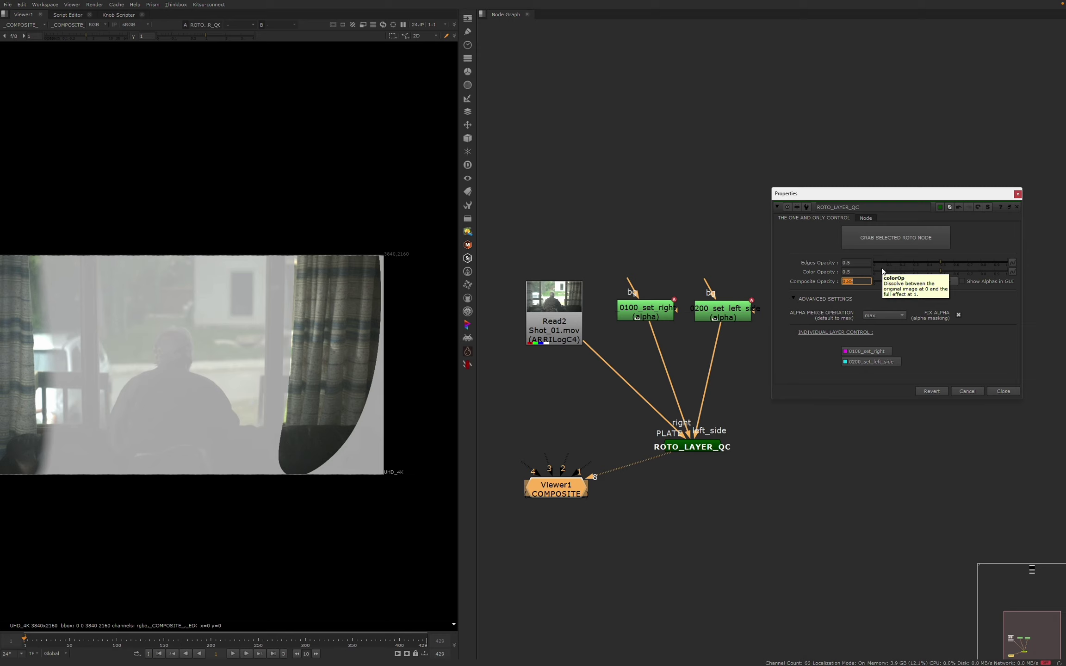
pyautogui.write('0')
pyautogui.write('5')
pyautogui.press('Return')
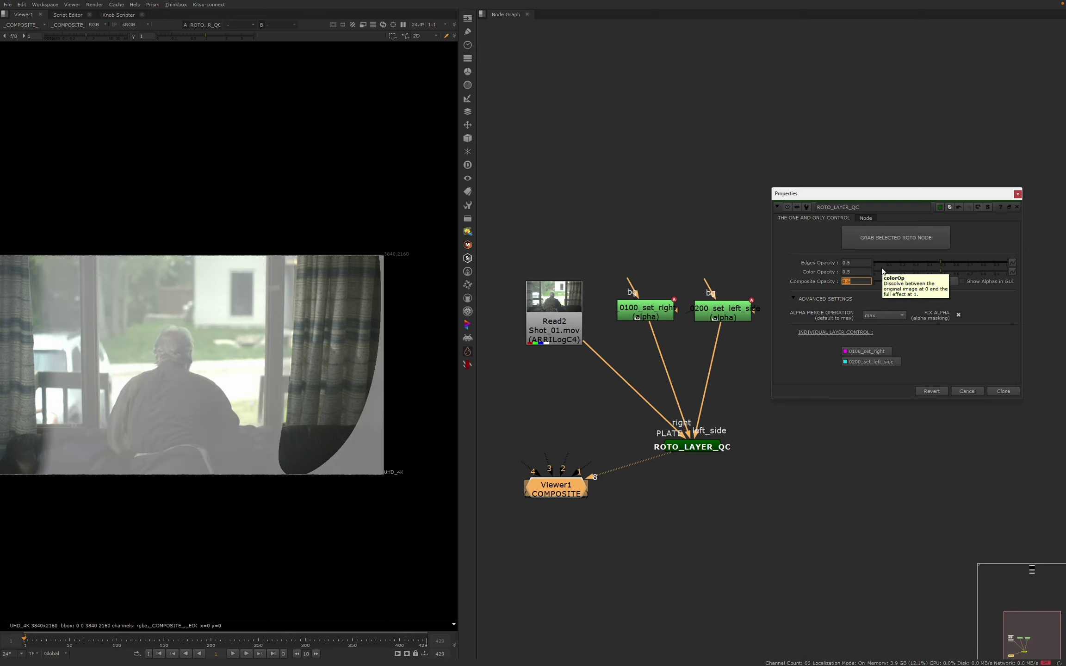
# Display the rgba layer, trying a Color Opacity of about 0.625 and resetting it to 0.5
pyautogui.moveTo(185, 347); pyautogui.dragTo(275, 355, button='middle')
pyautogui.scroll(2, 228, 362)
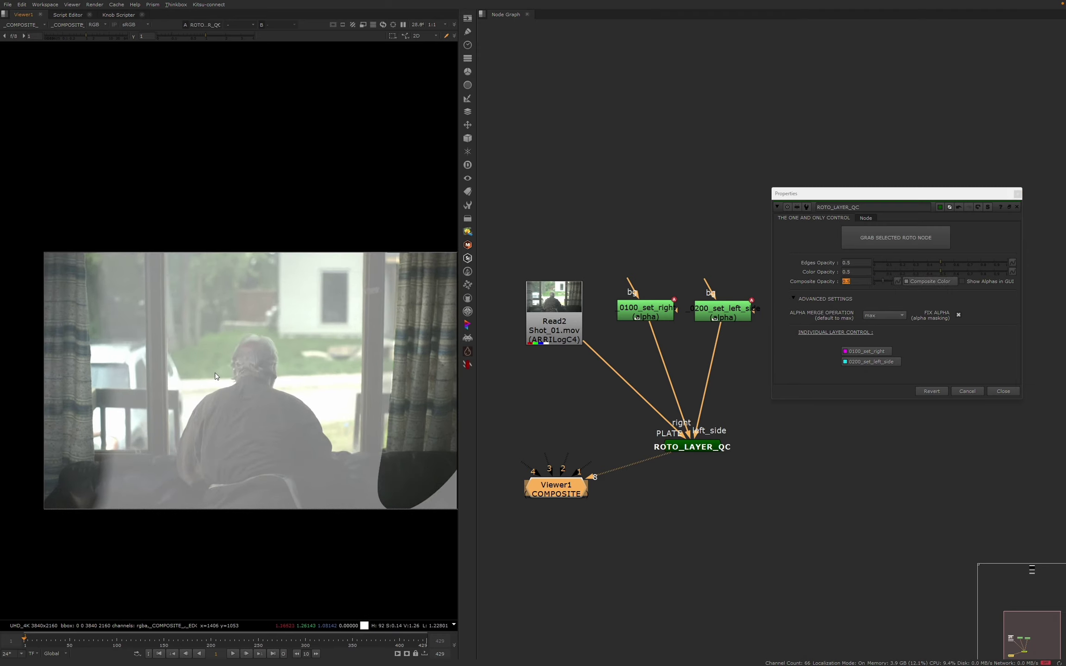
pyautogui.click(21, 24)
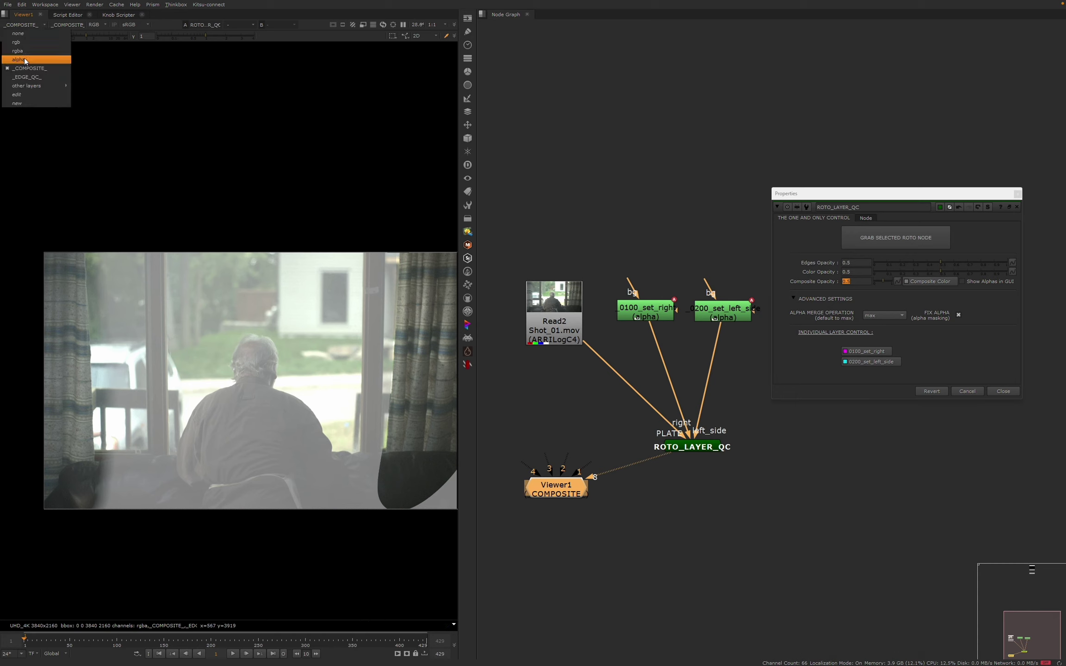
pyautogui.click(18, 58)
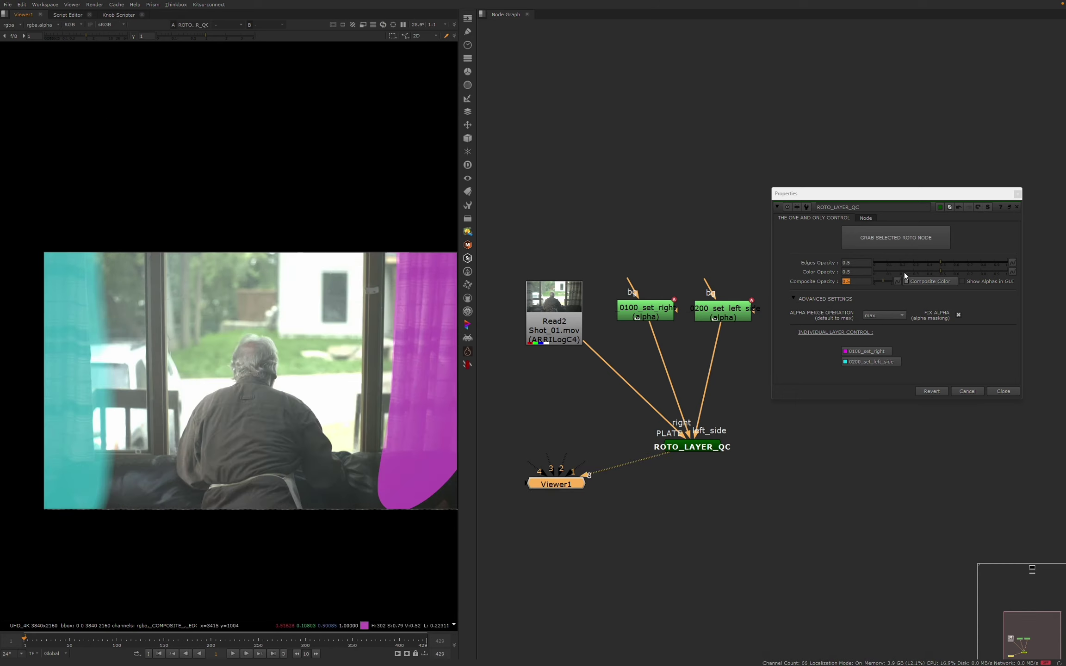
pyautogui.moveTo(944, 275)
pyautogui.mouseDown()
pyautogui.moveTo(964, 276)
pyautogui.moveTo(907, 276)
pyautogui.moveTo(957, 278)
pyautogui.mouseUp()
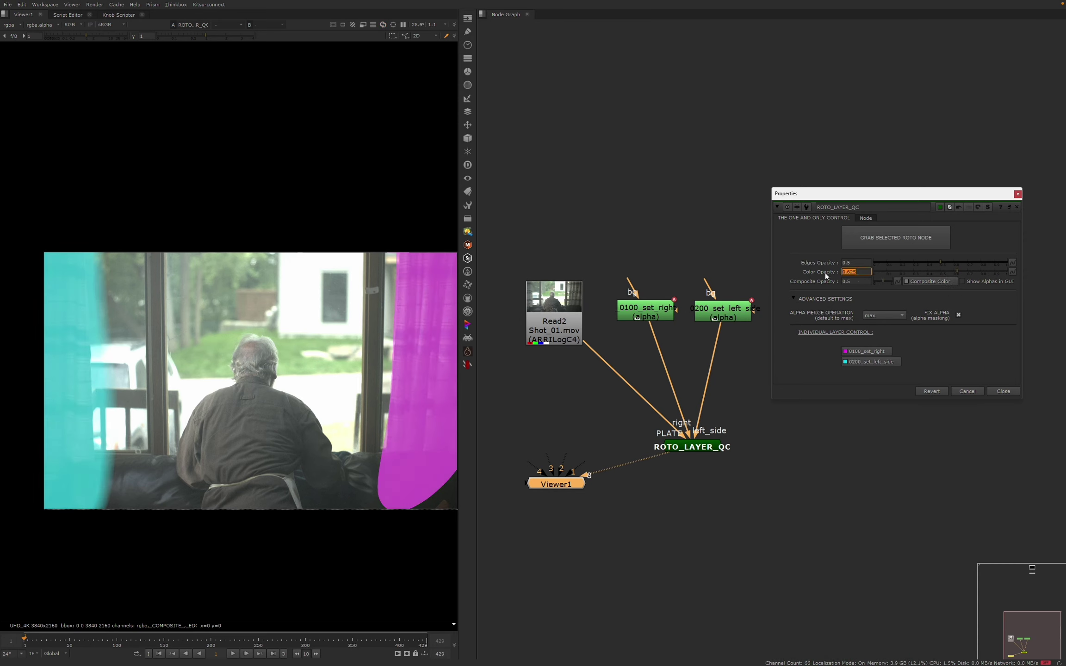
pyautogui.press('Return')
# Change the colour of the 0100_set_right layer to pure green, with red and blue at 0
pyautogui.click(867, 354)
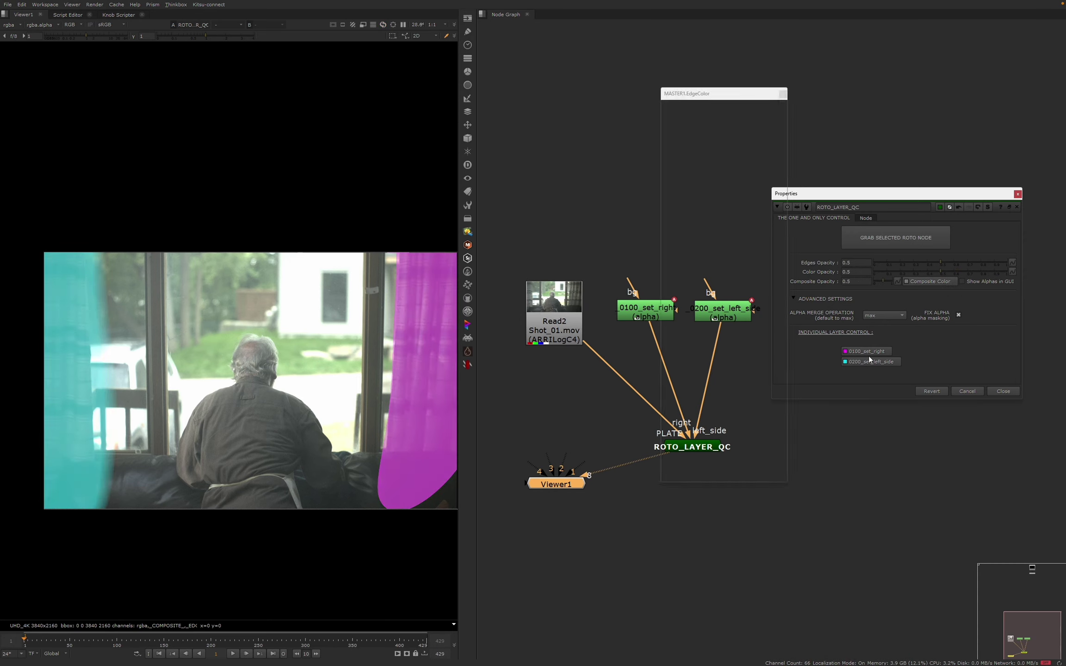
pyautogui.moveTo(762, 297)
pyautogui.mouseDown()
pyautogui.moveTo(773, 163)
pyautogui.moveTo(770, 282)
pyautogui.mouseUp()
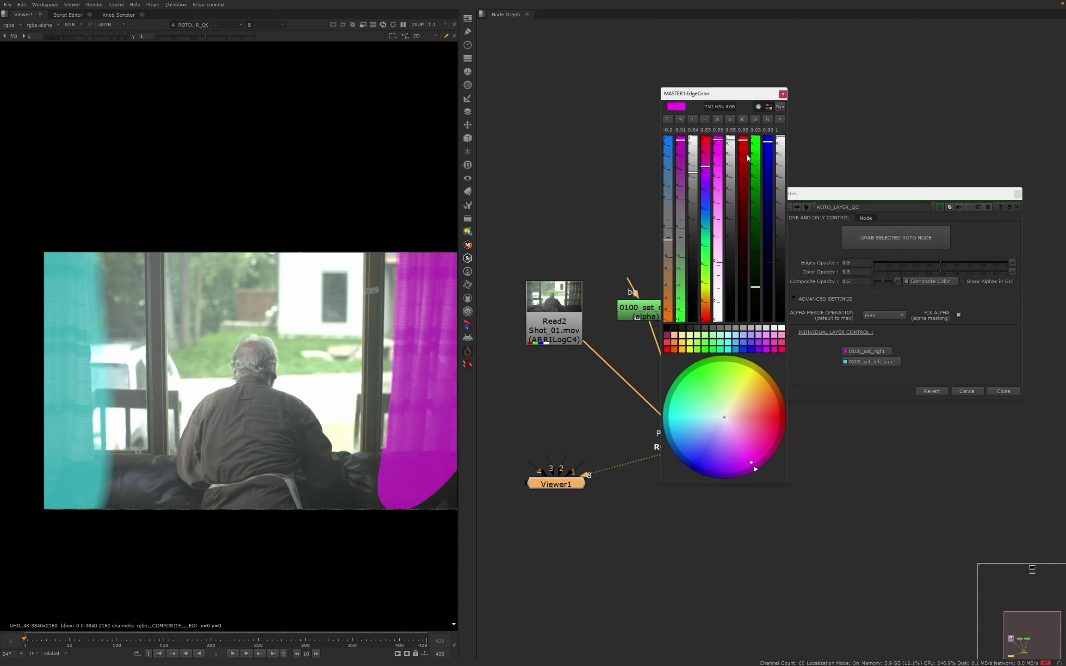
pyautogui.click(744, 317)
pyautogui.click(768, 318)
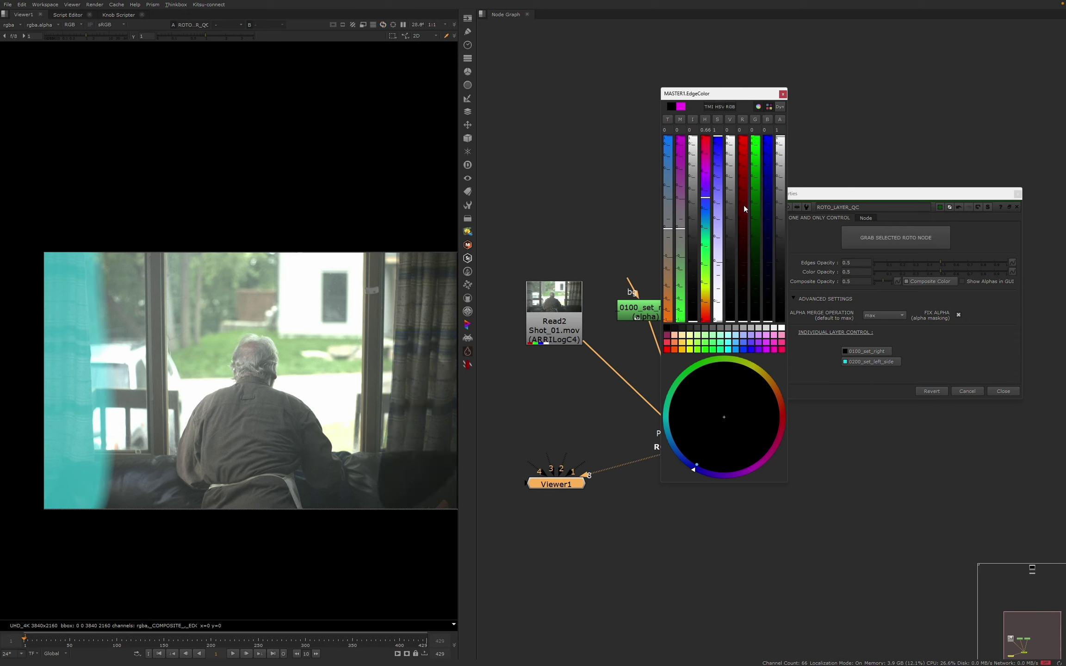
pyautogui.click(757, 135)
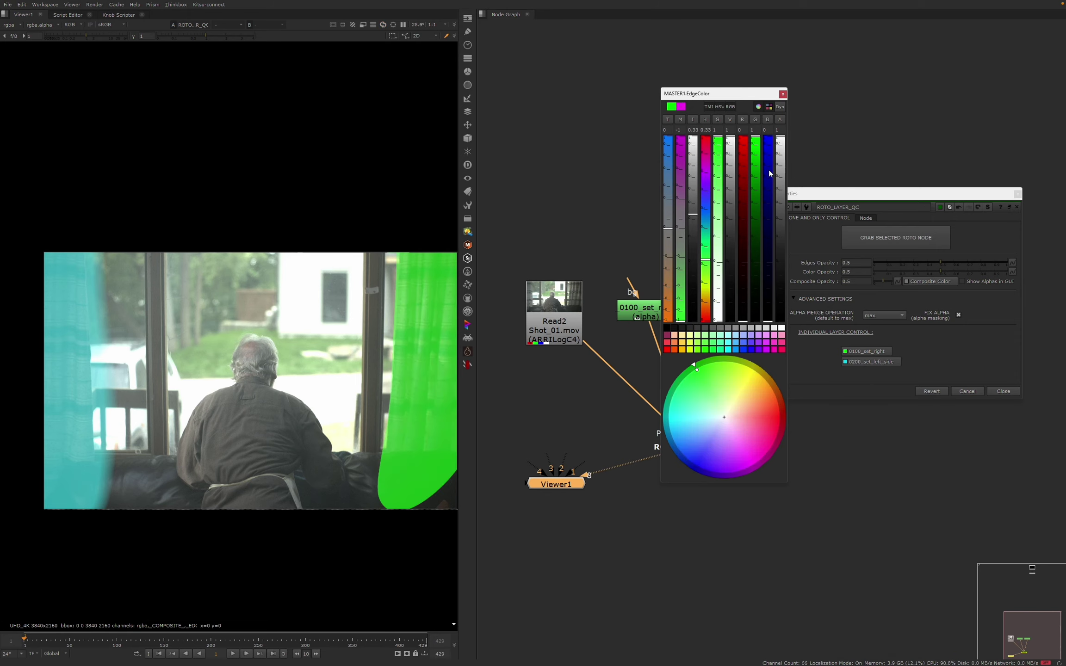
# Change the colour of the 0200_set_left_side layer to purple
pyautogui.click(865, 362)
pyautogui.moveTo(704, 226)
pyautogui.mouseDown()
pyautogui.moveTo(707, 190)
pyautogui.moveTo(705, 247)
pyautogui.mouseUp()
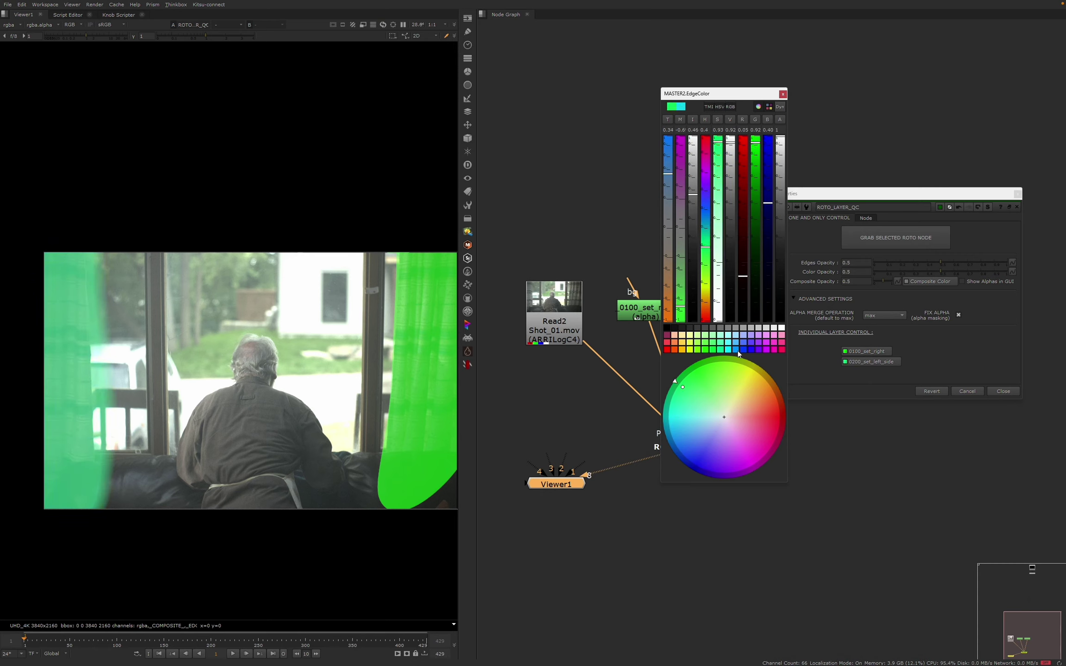
pyautogui.click(738, 351)
pyautogui.click(746, 342)
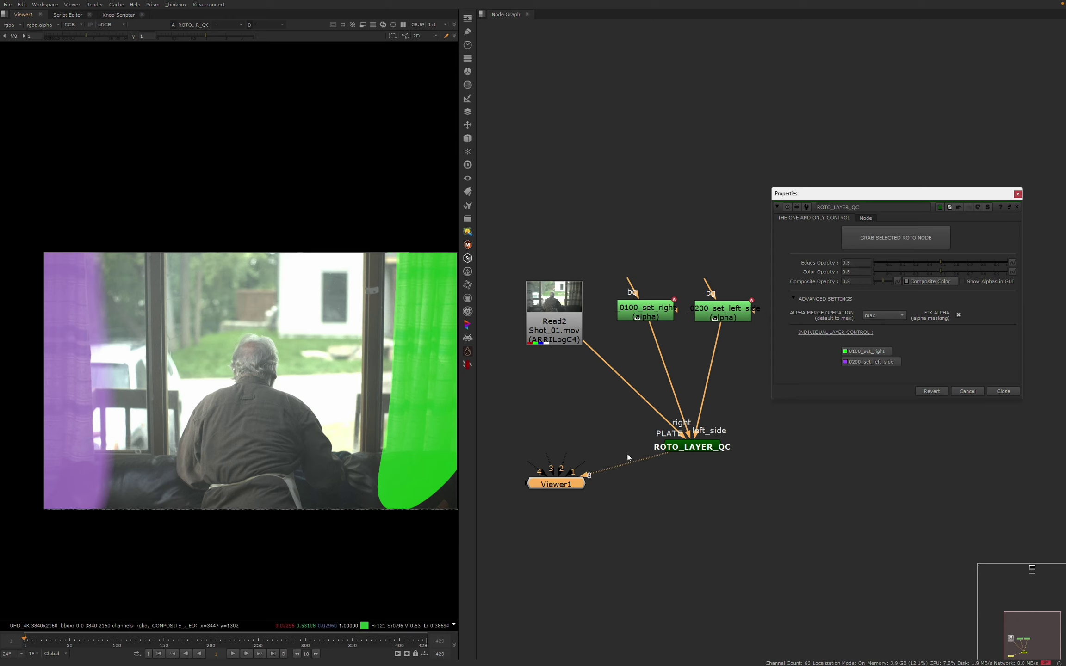
# Enable Show Alphas in GUI for ROTO_LAYER_QC after checking the available viewer layers
pyautogui.moveTo(294, 371); pyautogui.dragTo(278, 369, button='middle')
pyautogui.scroll(-2, 279, 368)
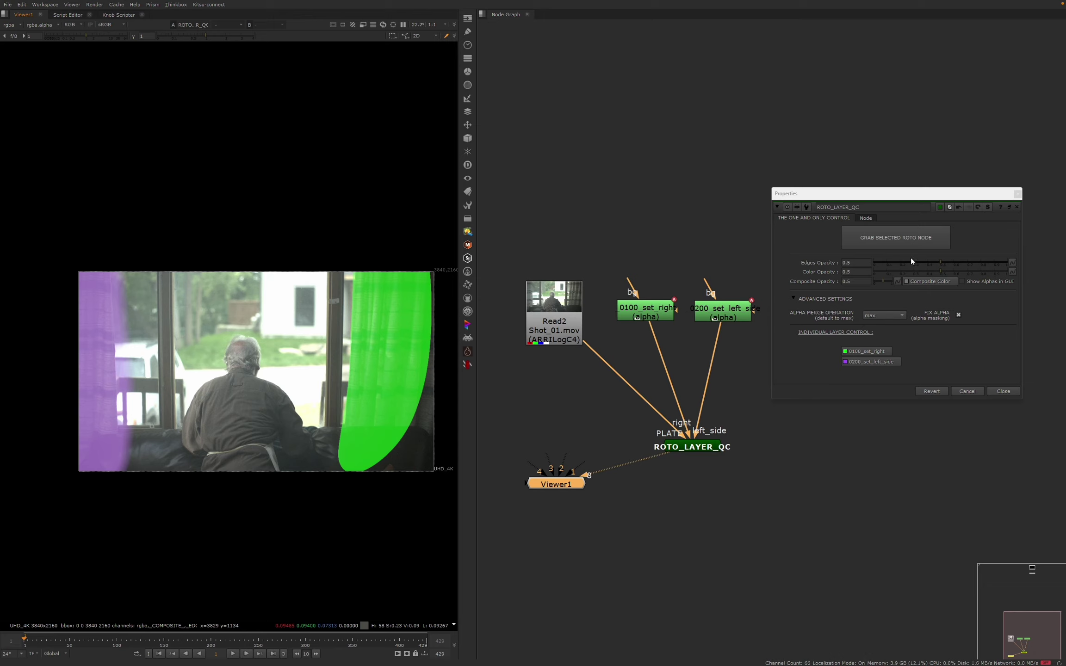
pyautogui.click(11, 25)
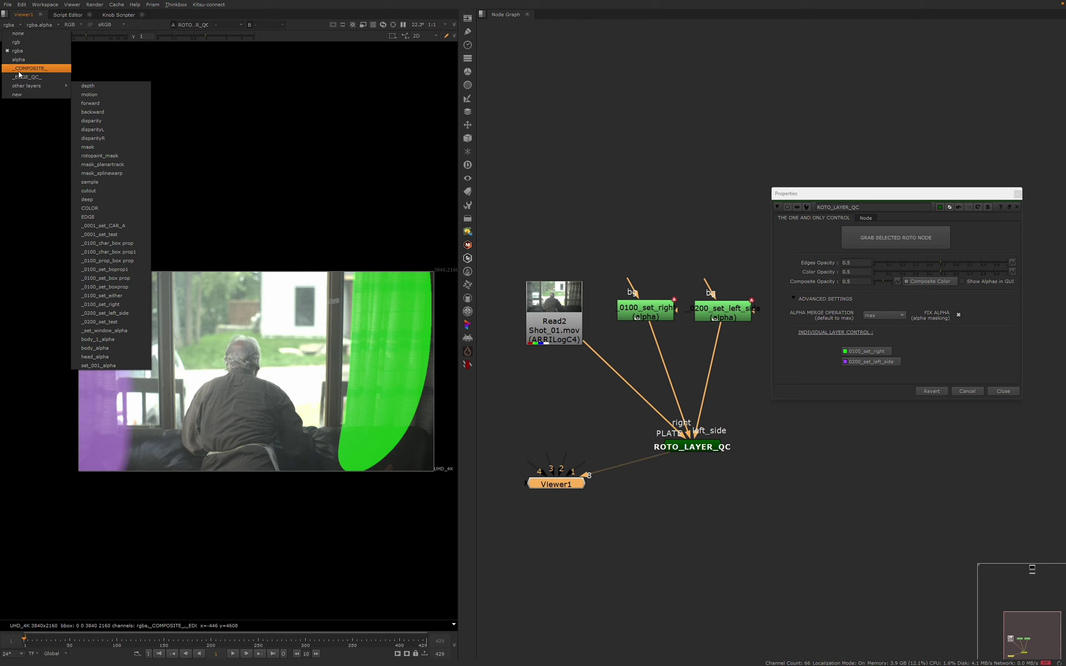
pyautogui.click(962, 281)
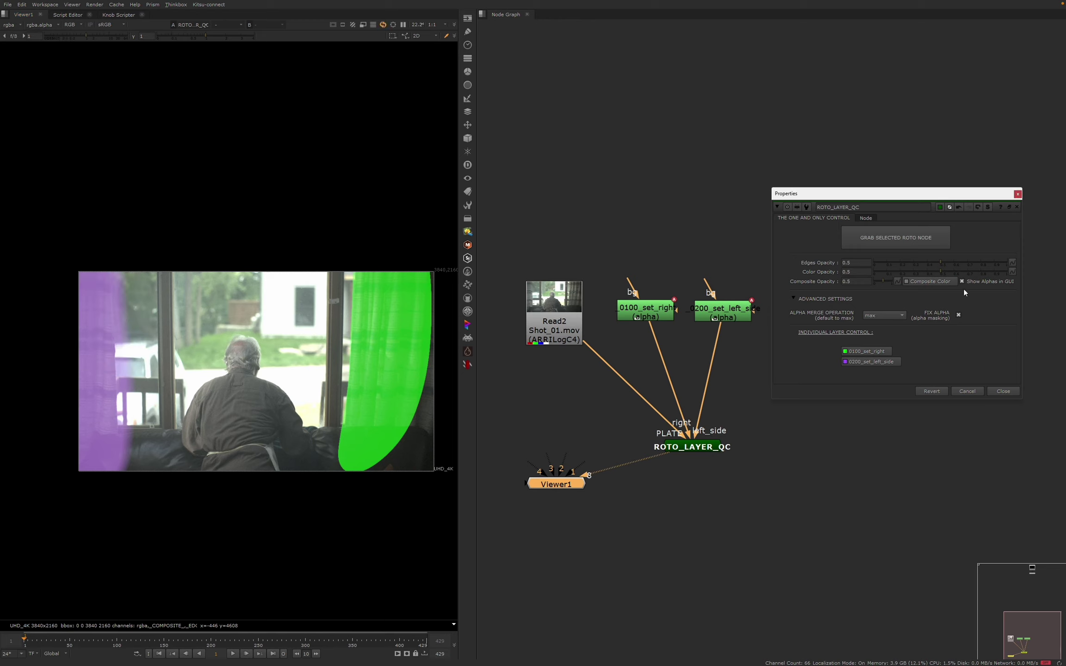
# Display the _0100_set_right, _0200_set_left_side and _COMPOSITE_ layers of ROTO_LAYER_QC one after another in the viewer
pyautogui.click(18, 25)
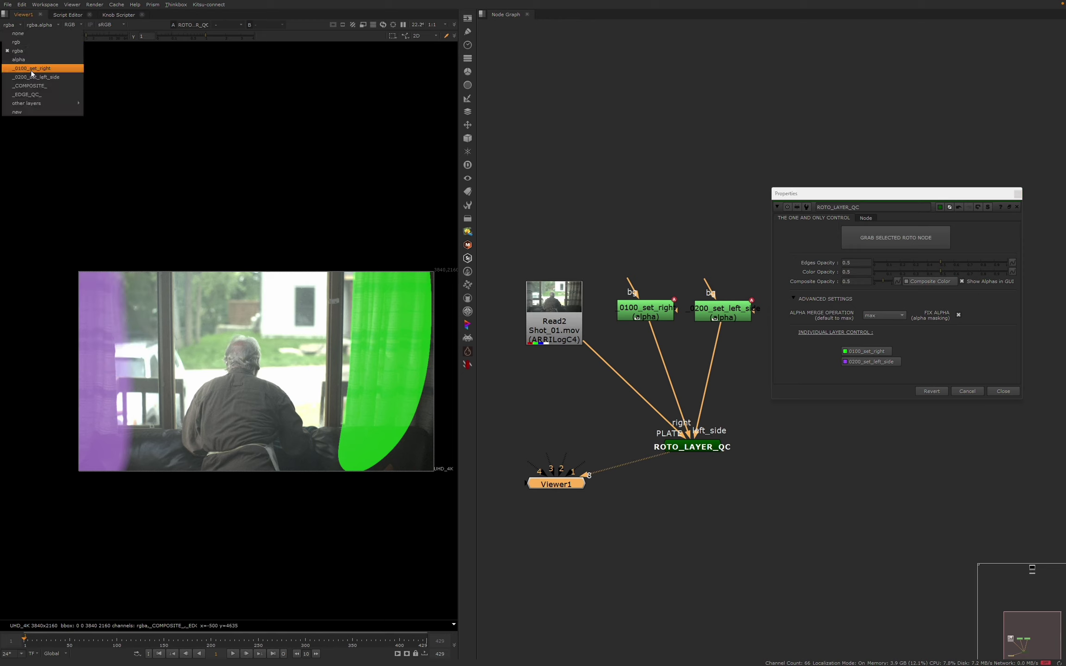
pyautogui.click(34, 69)
pyautogui.click(24, 28)
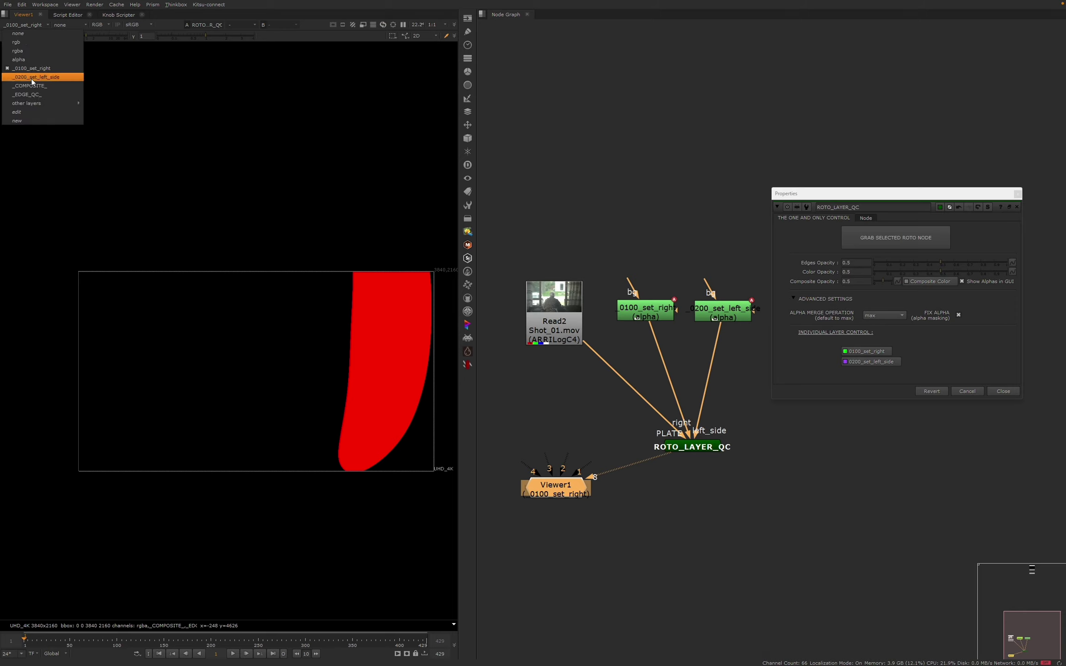
pyautogui.click(33, 76)
pyautogui.click(26, 25)
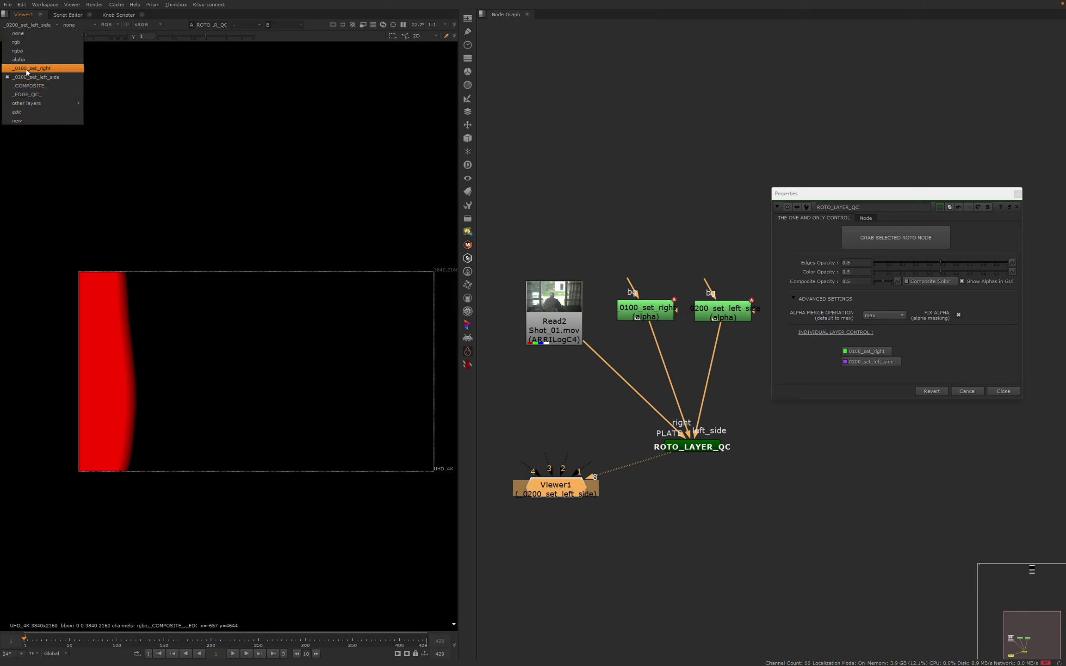
pyautogui.click(24, 86)
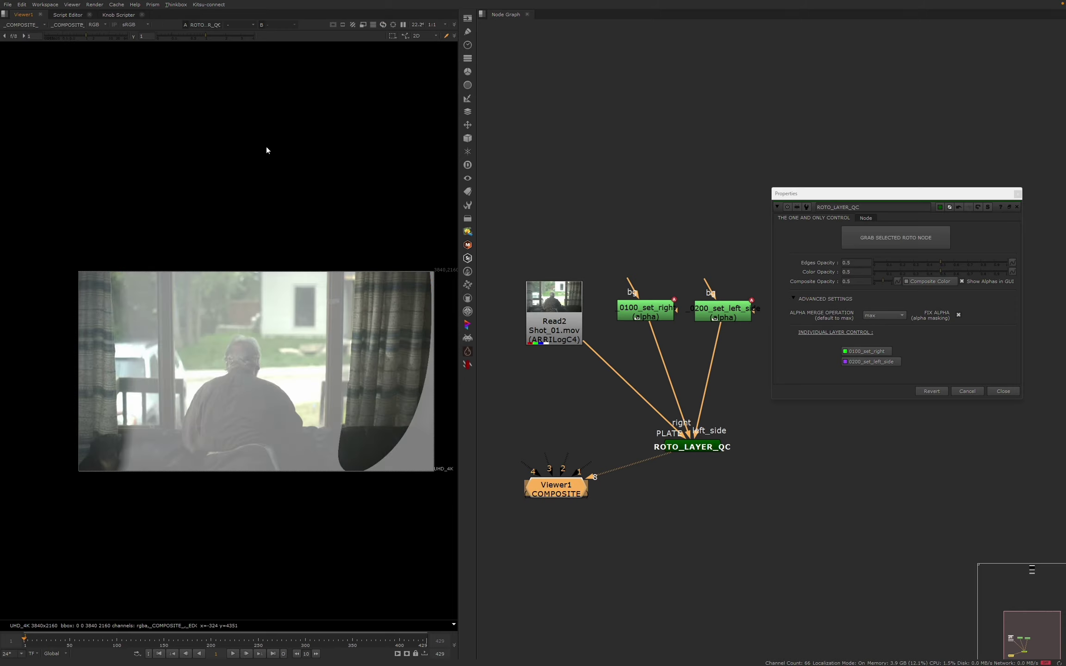
# Turn off Show Alphas in GUI for ROTO_LAYER_QC and connect a new LayerContactSheet node to its output
pyautogui.click(962, 280)
pyautogui.scroll(4, 671, 504)
pyautogui.click(689, 514)
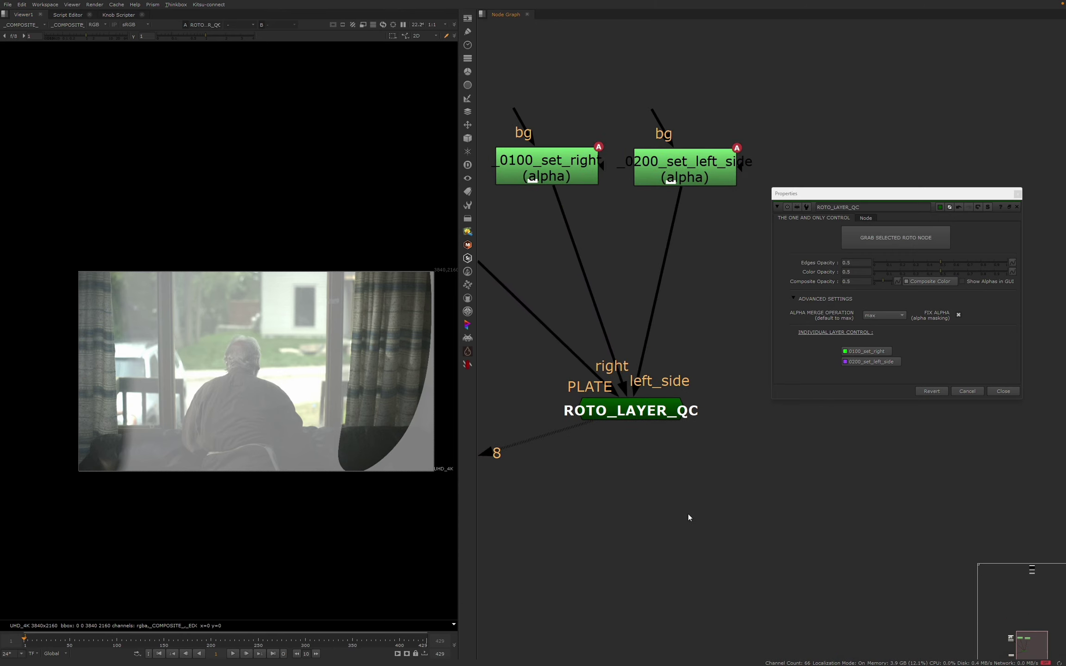
pyautogui.press('Tab')
pyautogui.write('layer')
pyautogui.press('Down')
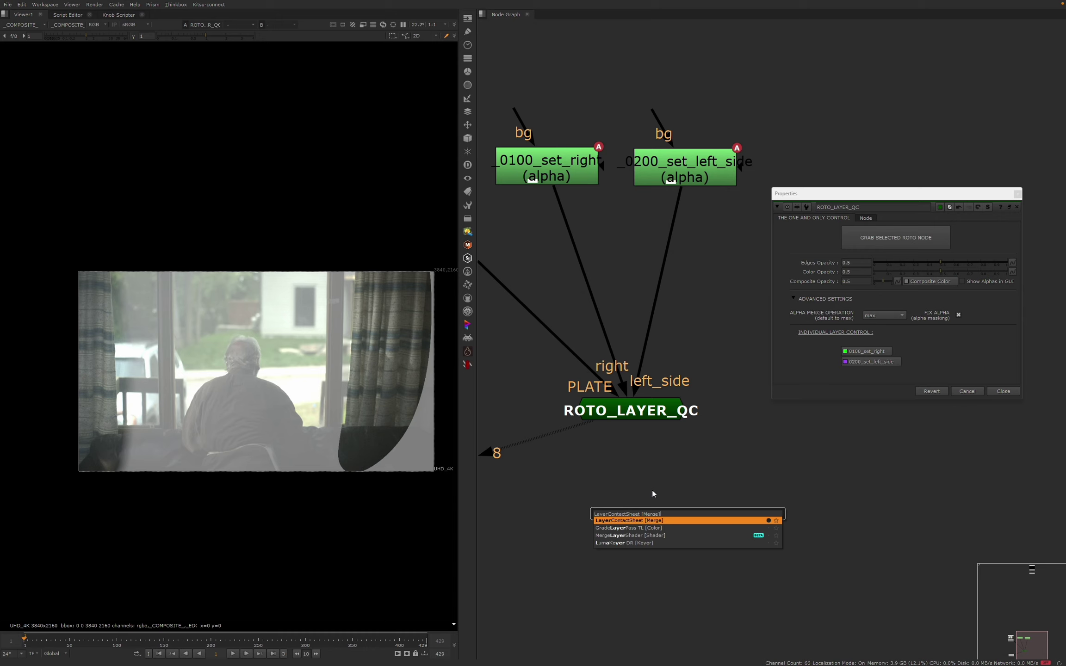
pyautogui.press('Return')
pyautogui.moveTo(653, 493); pyautogui.dragTo(634, 414)
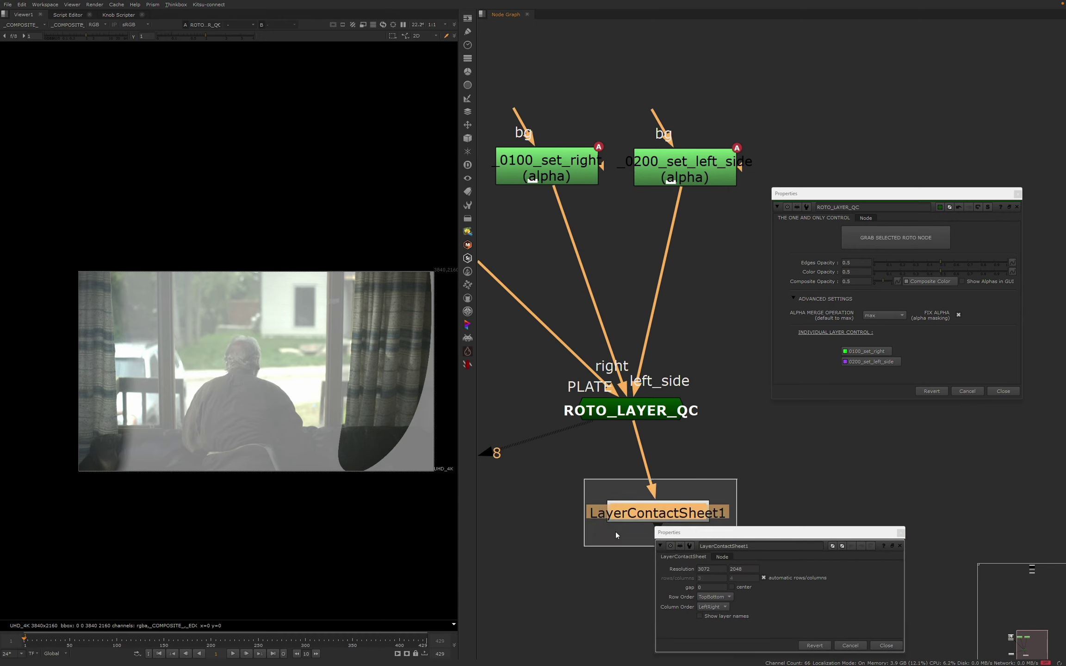
# View the LayerContactSheet1 node with layer names shown and the viewer set to the rgba layer
pyautogui.moveTo(615, 535); pyautogui.dragTo(574, 518, button='middle')
pyautogui.press('8')
pyautogui.click(577, 443)
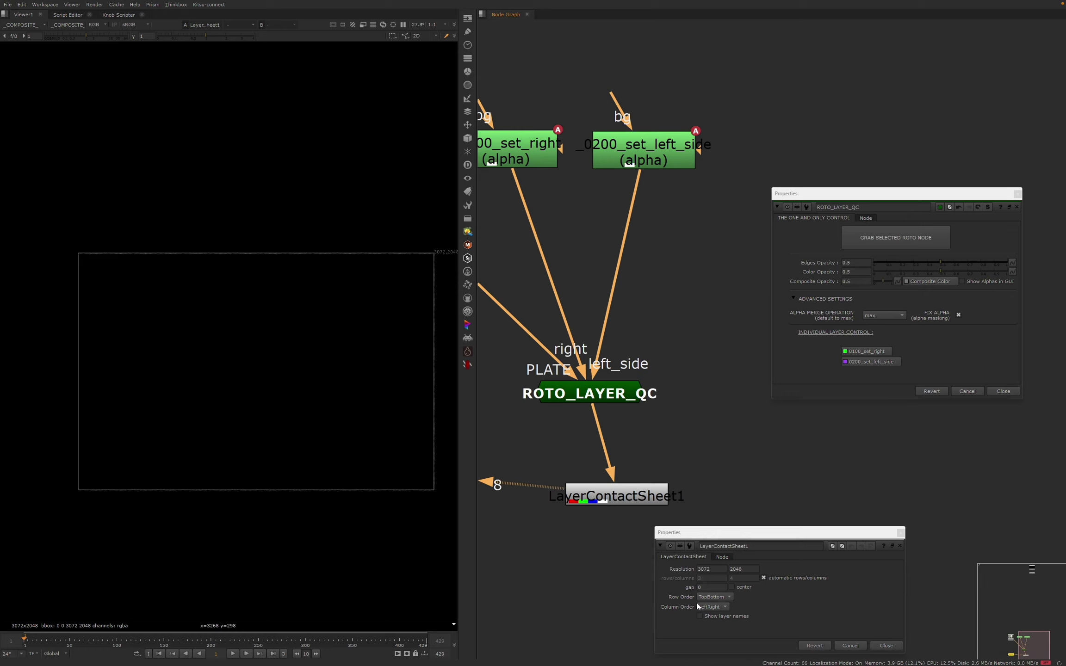
pyautogui.click(700, 616)
pyautogui.moveTo(613, 502); pyautogui.dragTo(597, 497)
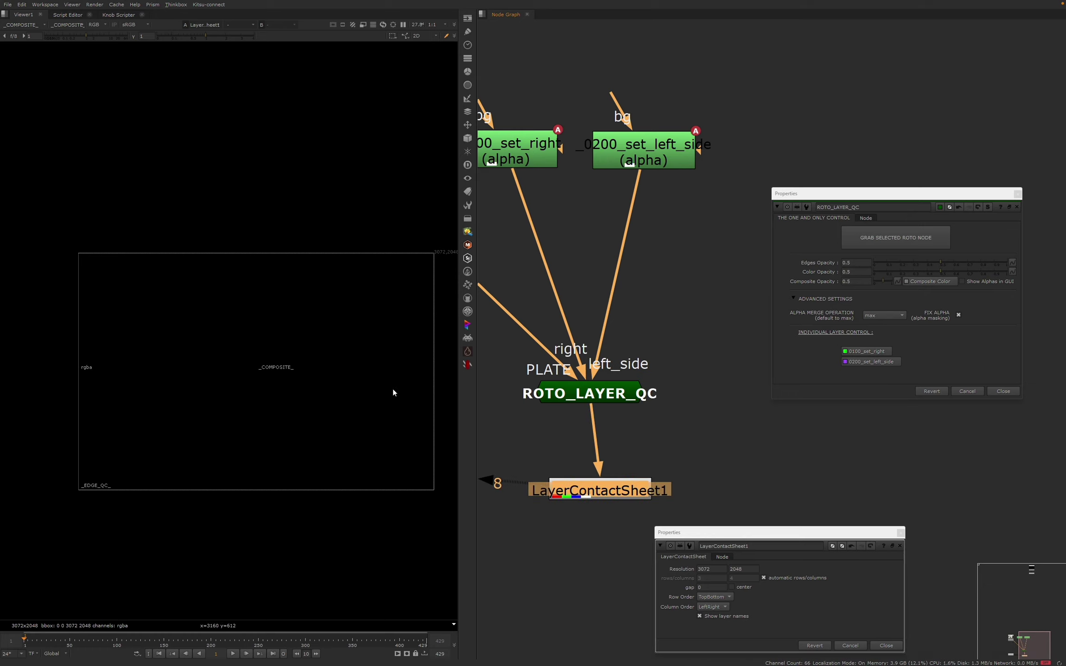
pyautogui.click(18, 25)
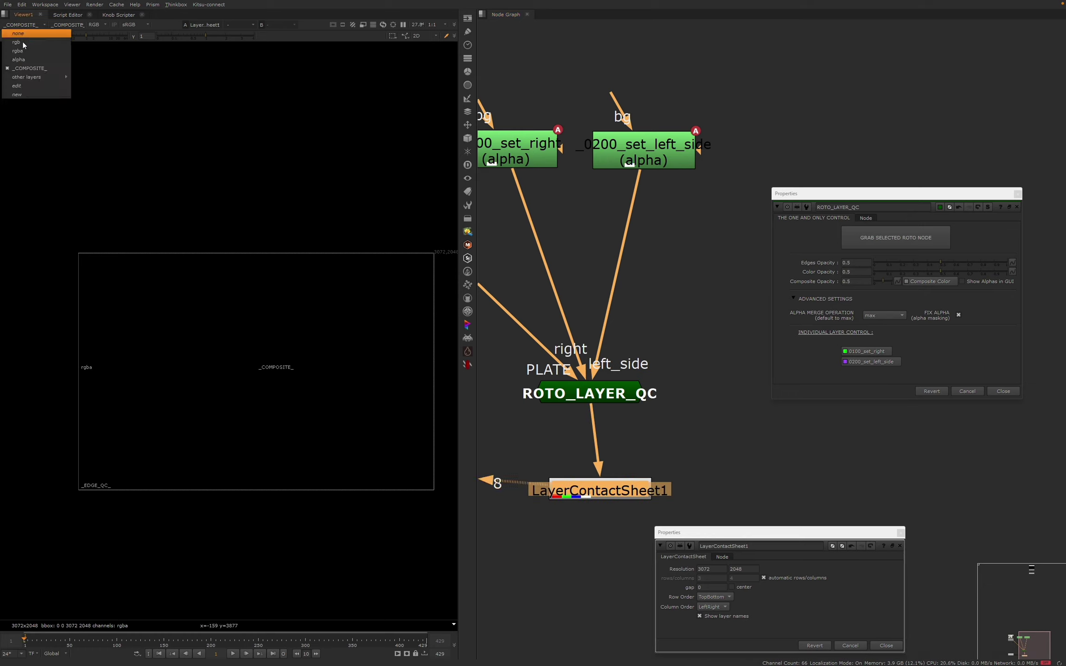
pyautogui.click(56, 70)
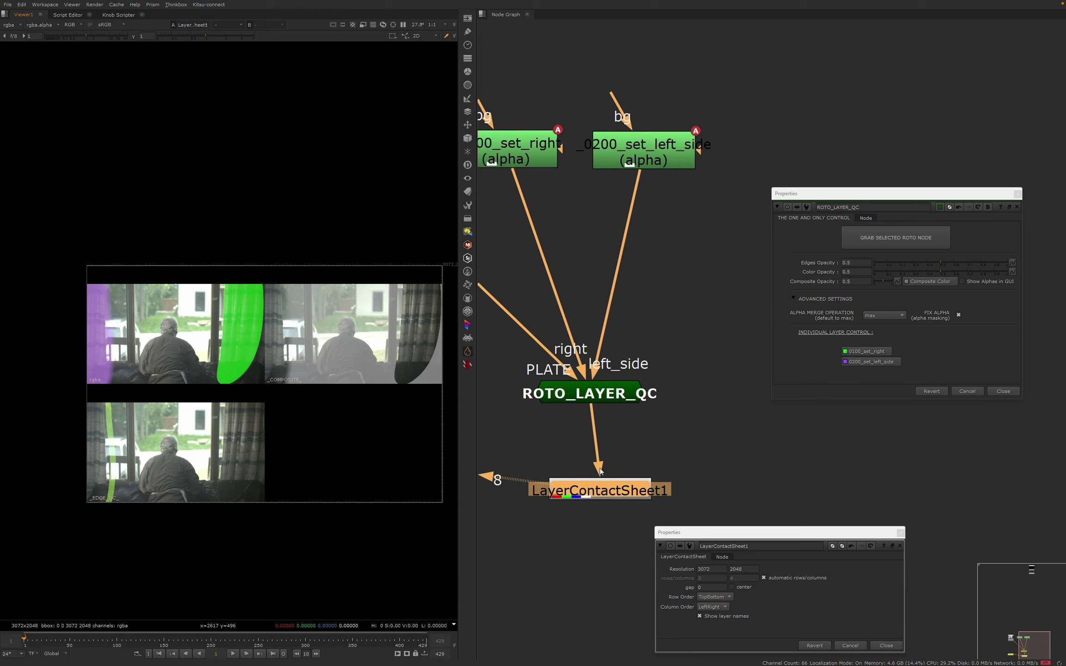
# Align LayerContactSheet1 beneath ROTO_LAYER_QC and enable Show Alphas in GUI to inspect the individual roto alphas in the contact sheet
pyautogui.click(587, 491)
pyautogui.moveTo(588, 493); pyautogui.dragTo(578, 493)
pyautogui.click(962, 283)
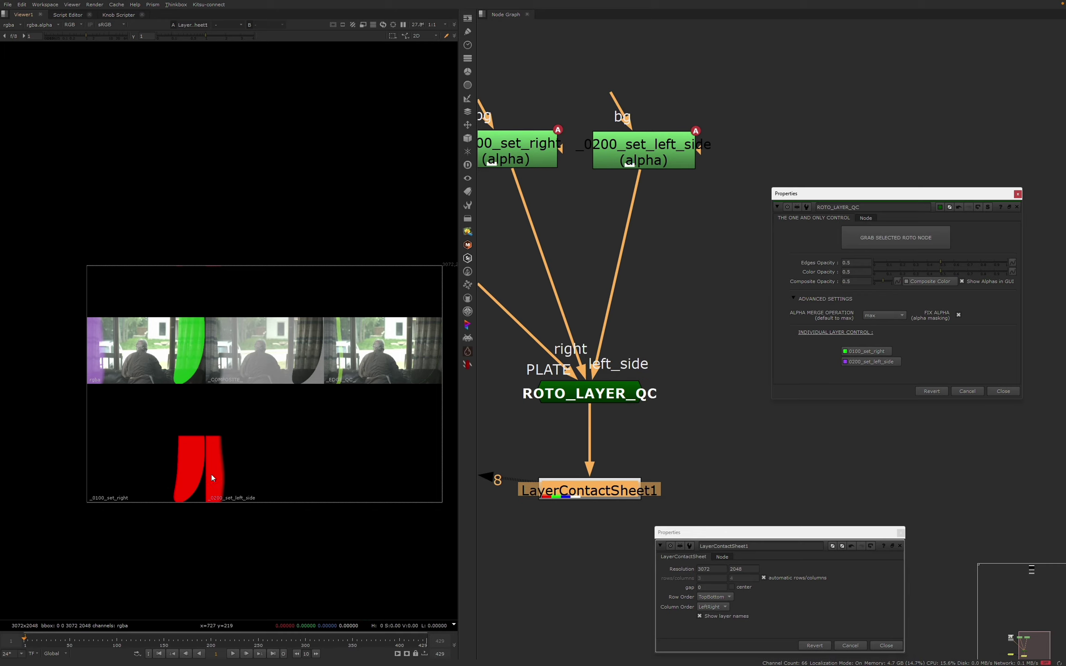
pyautogui.scroll(3, 227, 463)
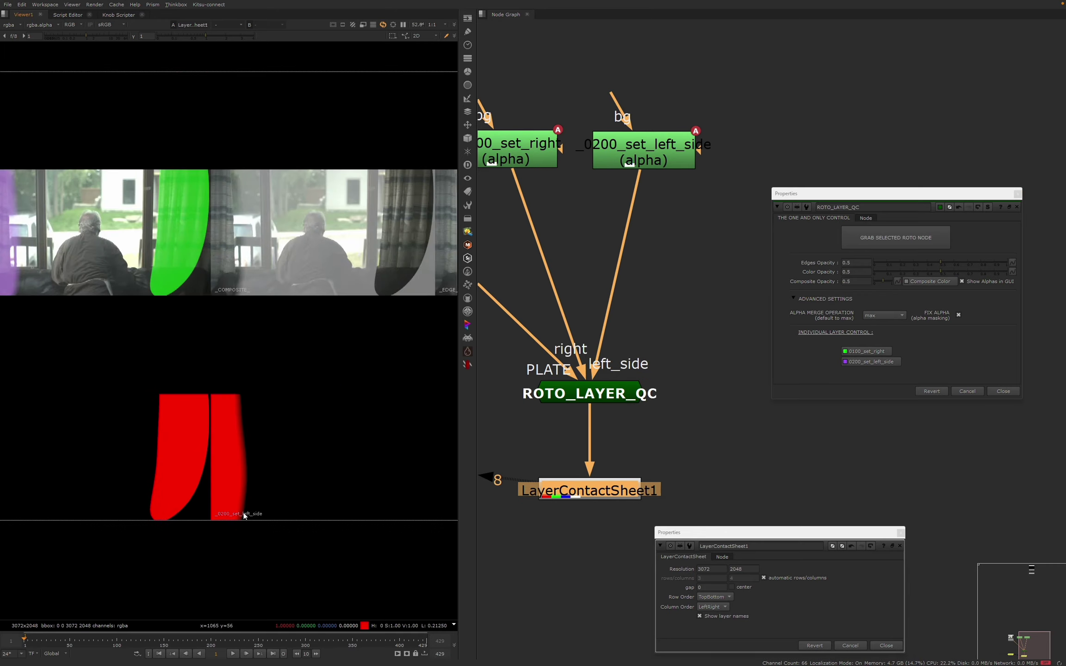
pyautogui.scroll(-2, 229, 504)
pyautogui.scroll(-1, 232, 492)
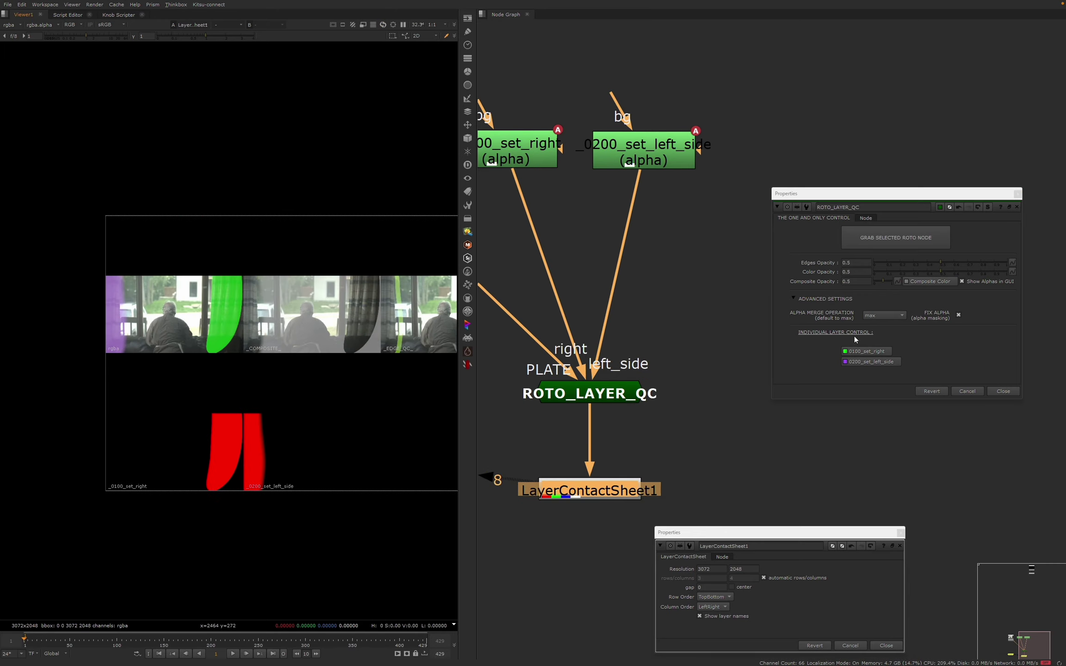
# Turn off Show Alphas in GUI and check the layers available in the viewer, keeping rgba displayed
pyautogui.click(962, 282)
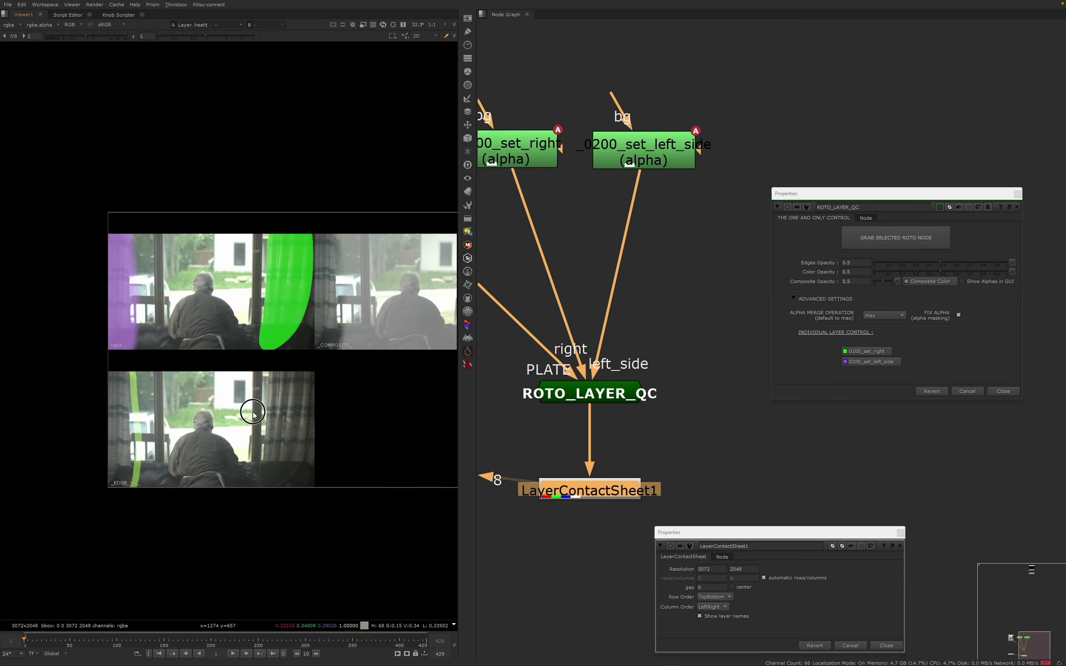
pyautogui.scroll(-2, 250, 409)
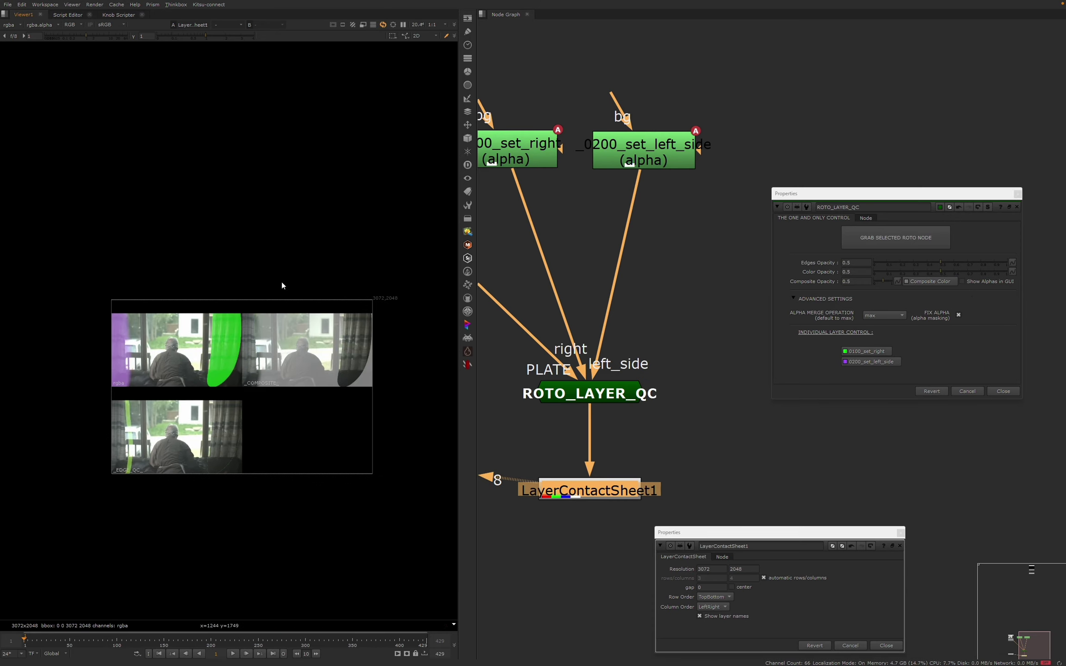
pyautogui.click(8, 25)
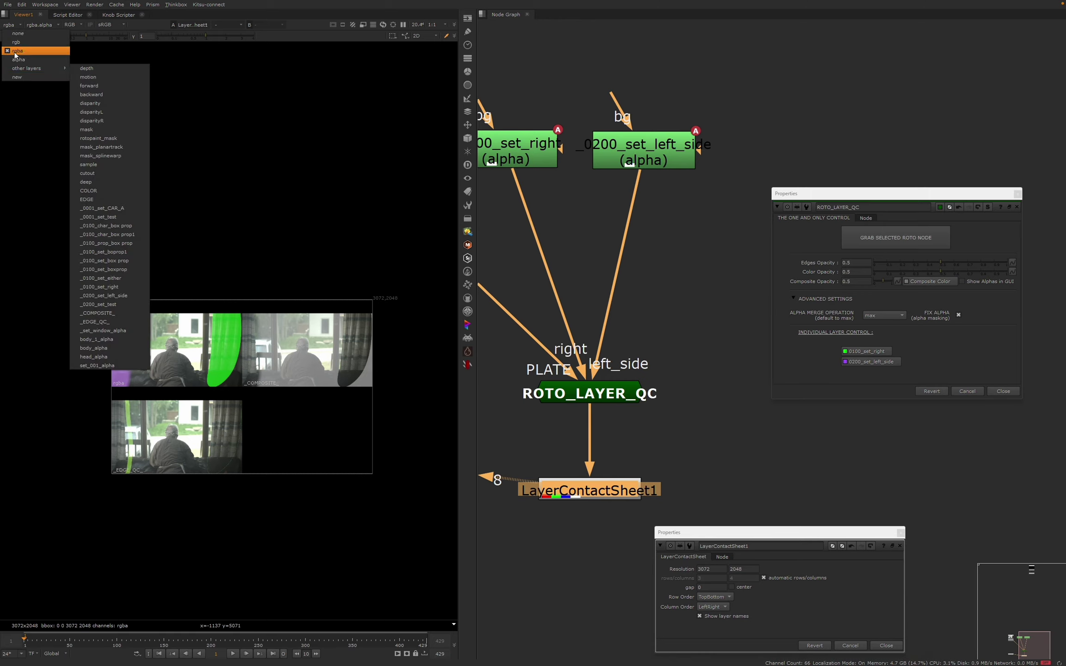
pyautogui.click(17, 50)
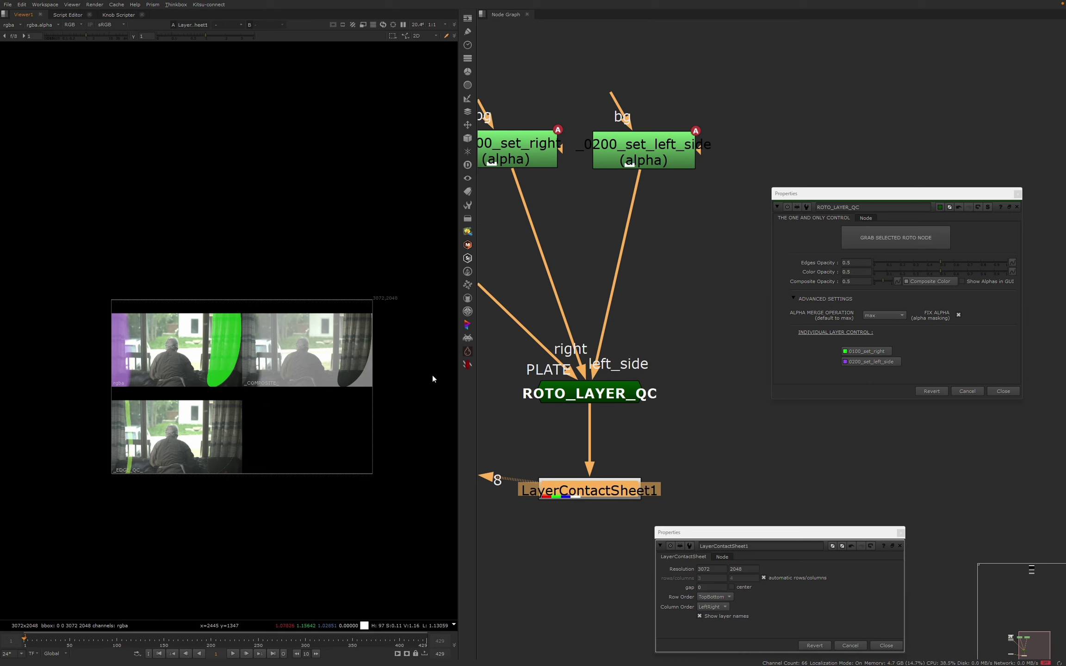
pyautogui.moveTo(693, 448); pyautogui.dragTo(660, 448, button='middle')
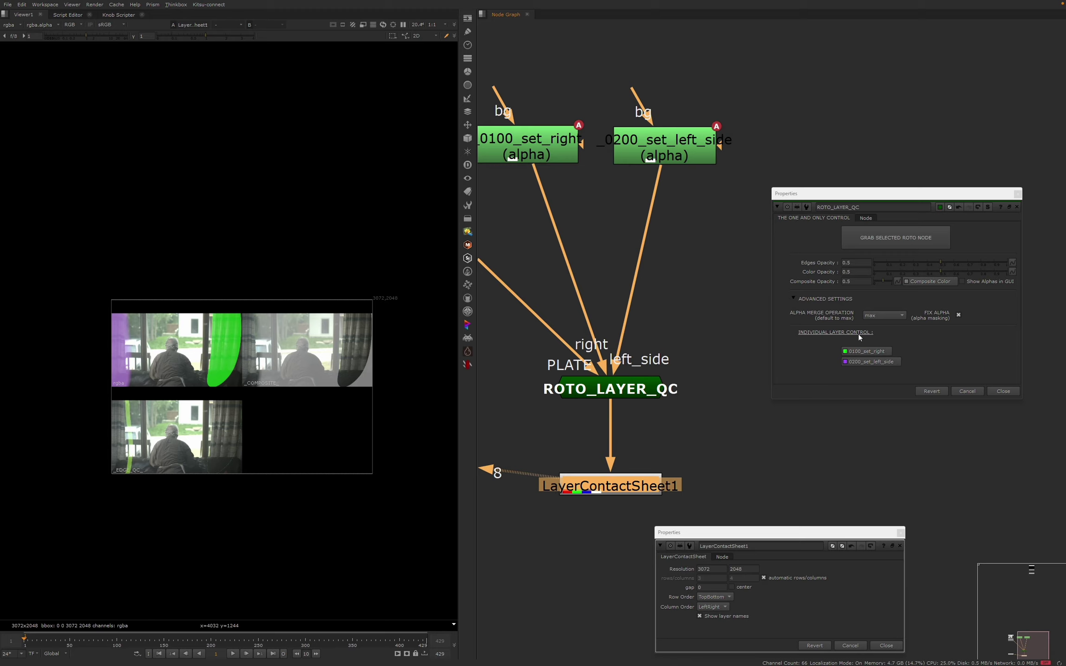
# Enable Show Alphas in GUI again and examine the set_right and set_left_side alphas in the contact sheet
pyautogui.click(963, 282)
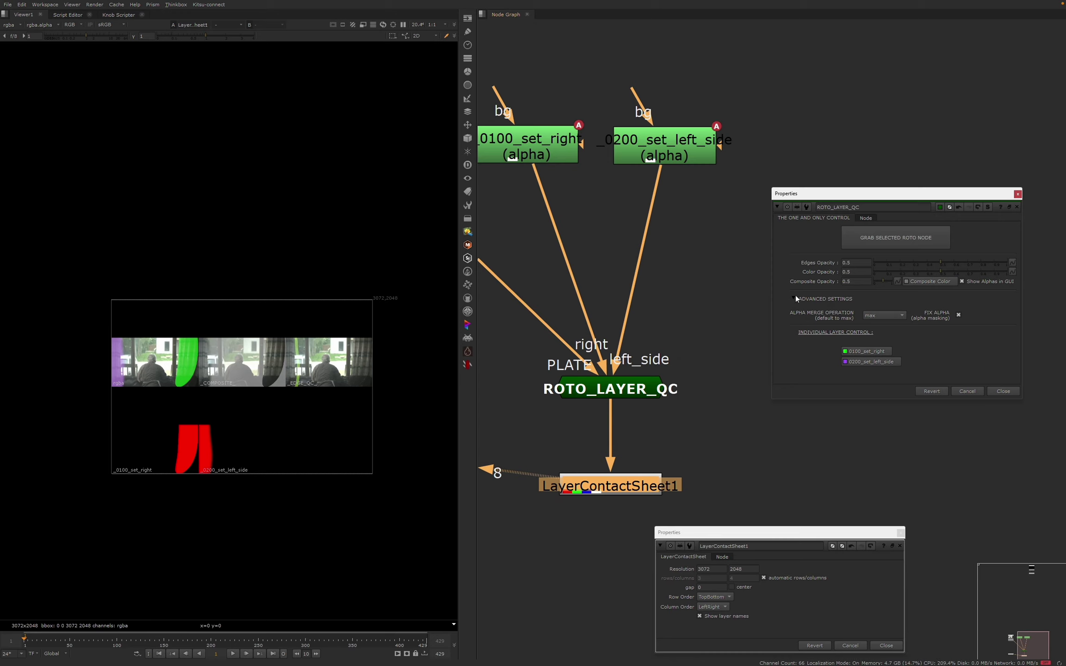
pyautogui.scroll(3, 169, 473)
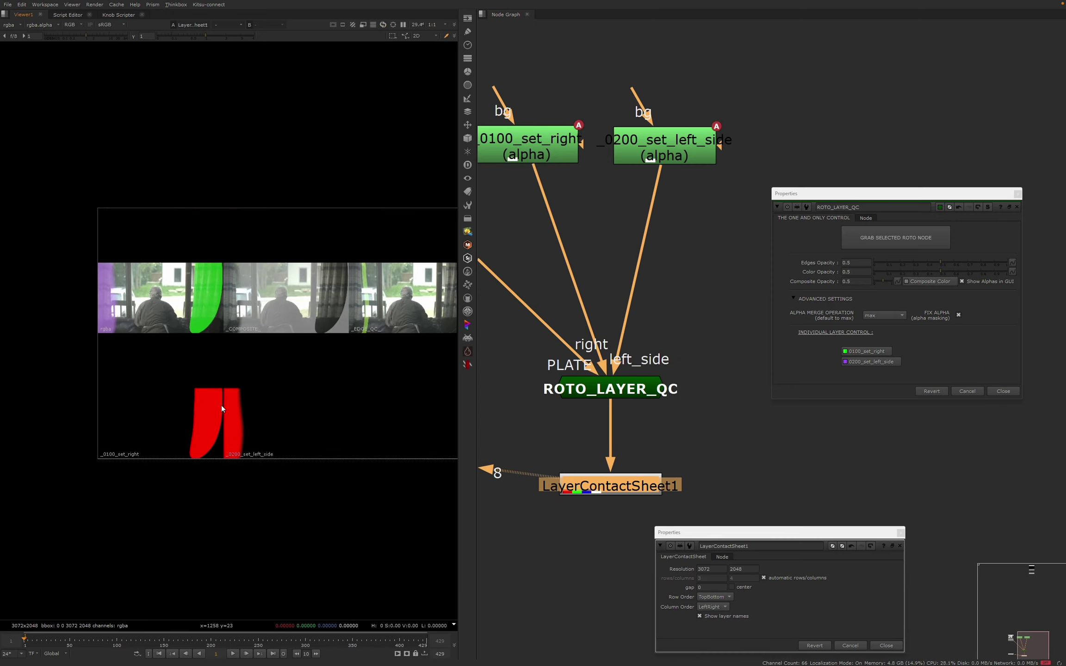
pyautogui.scroll(5, 189, 459)
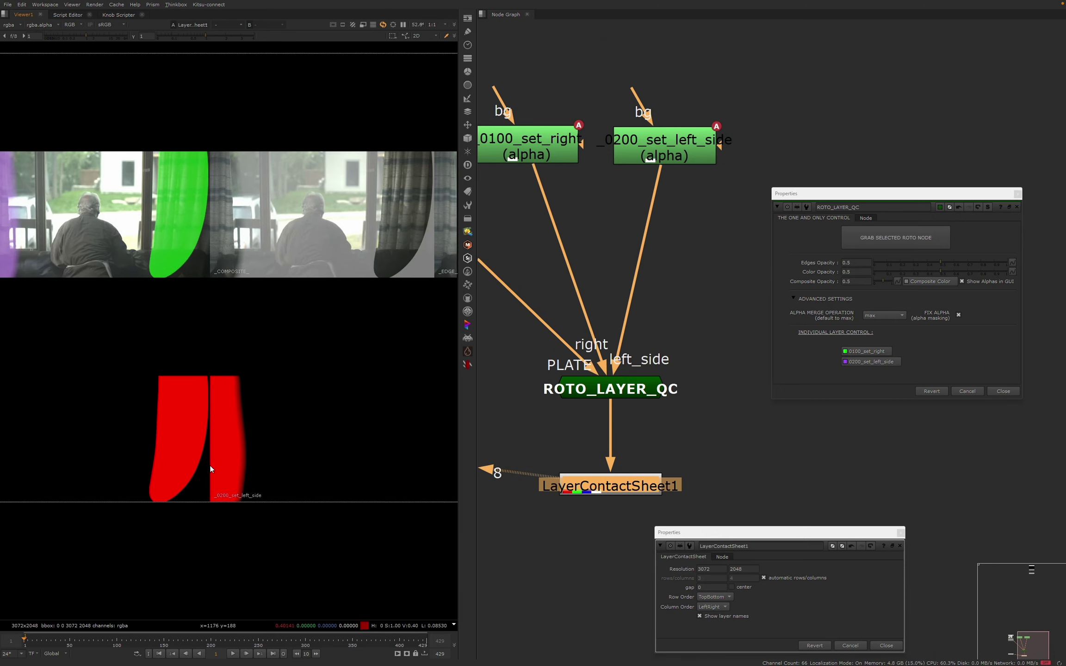
# View ROTO_LAYER_QC instead of the contact sheet and display its full _0100_set_right layer
pyautogui.click(562, 393)
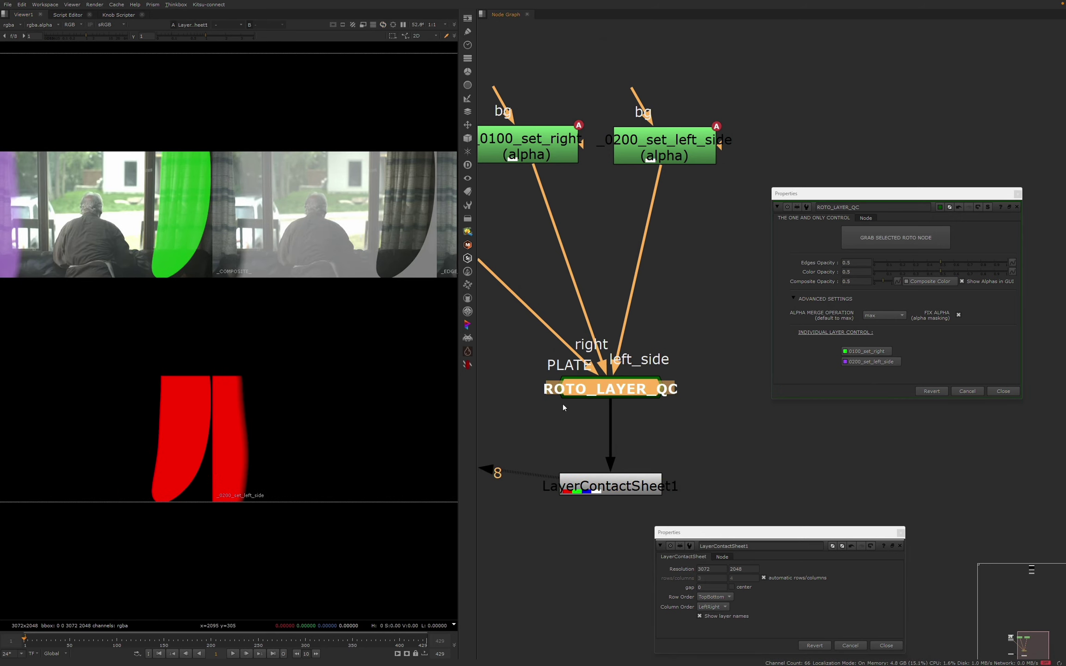
pyautogui.press('8')
pyautogui.click(17, 33)
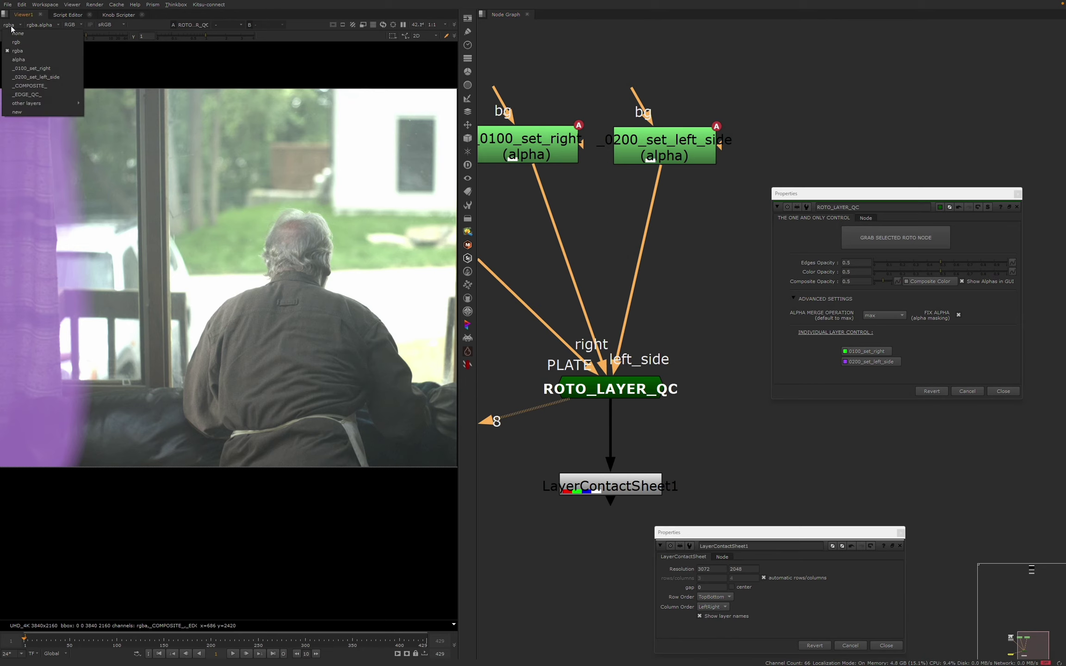
pyautogui.click(25, 74)
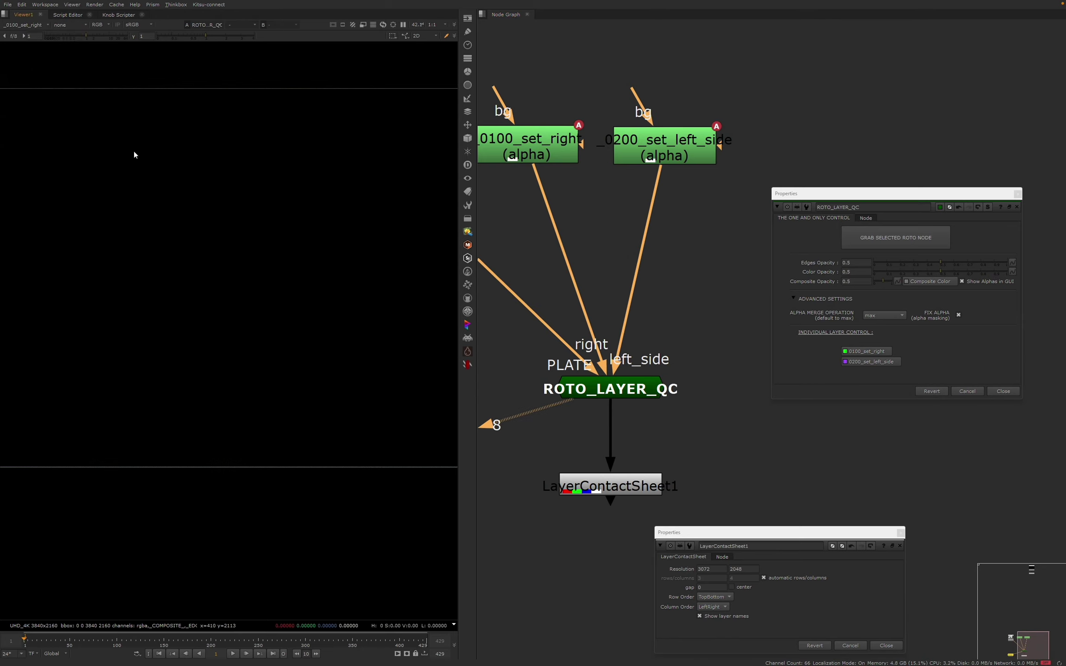
pyautogui.scroll(-5, 198, 293)
# Switch the viewer to the _COMPOSITE_ layer and back to _0100_set_right, checking the other available layers
pyautogui.click(15, 27)
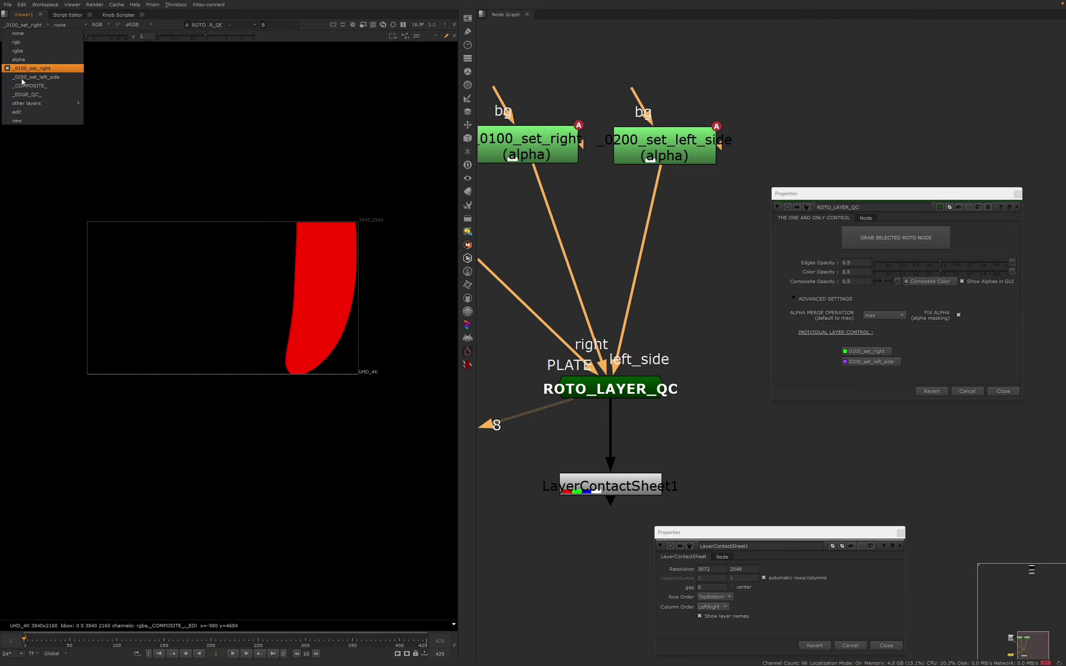
pyautogui.click(23, 26)
pyautogui.click(23, 26)
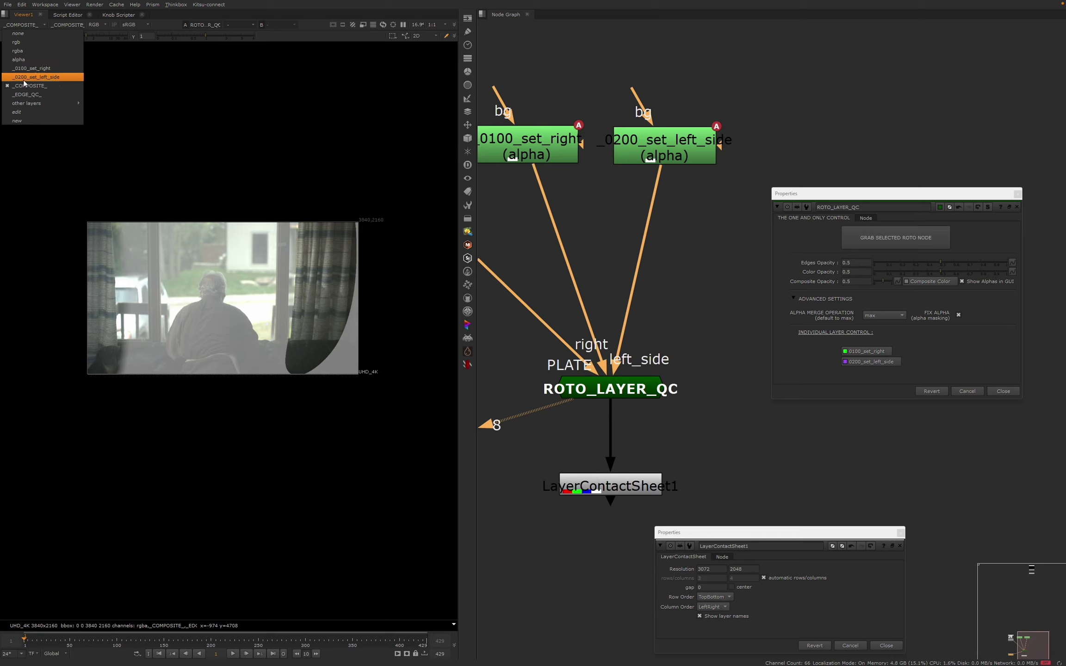
pyautogui.click(28, 68)
pyautogui.click(26, 25)
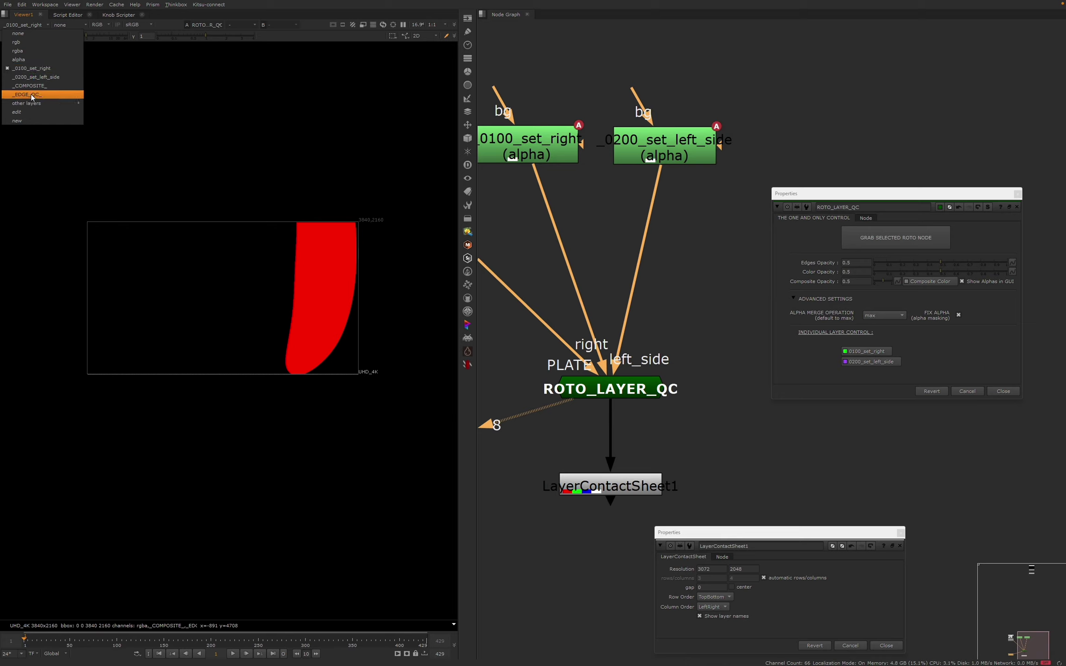
pyautogui.click(629, 252)
pyautogui.scroll(-4, 629, 253)
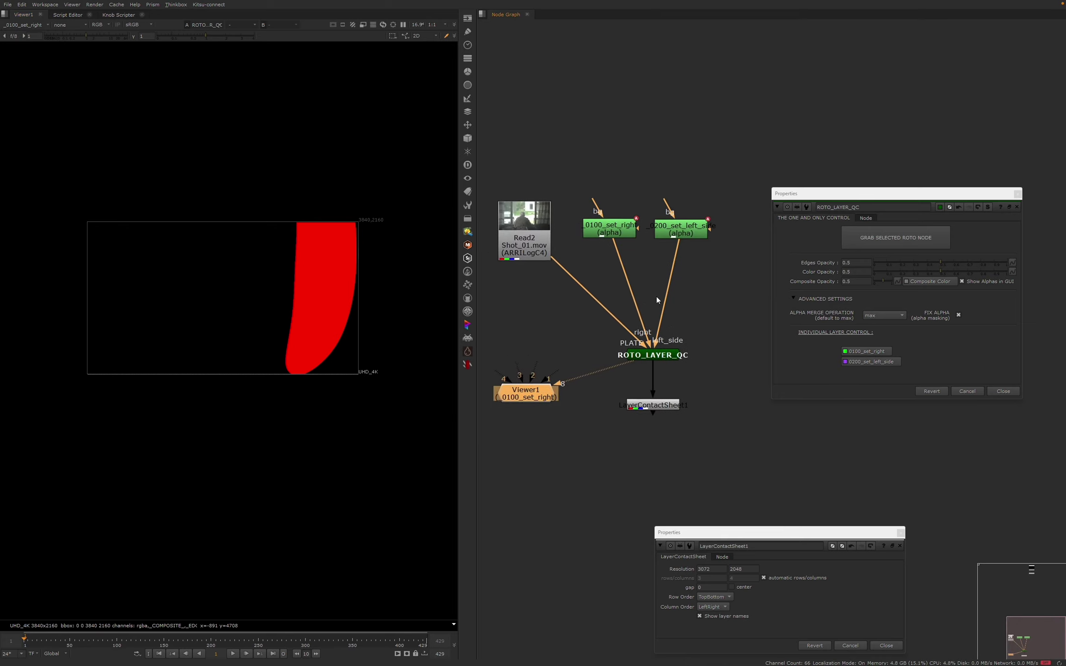
pyautogui.moveTo(693, 343); pyautogui.dragTo(603, 377)
pyautogui.click(656, 384)
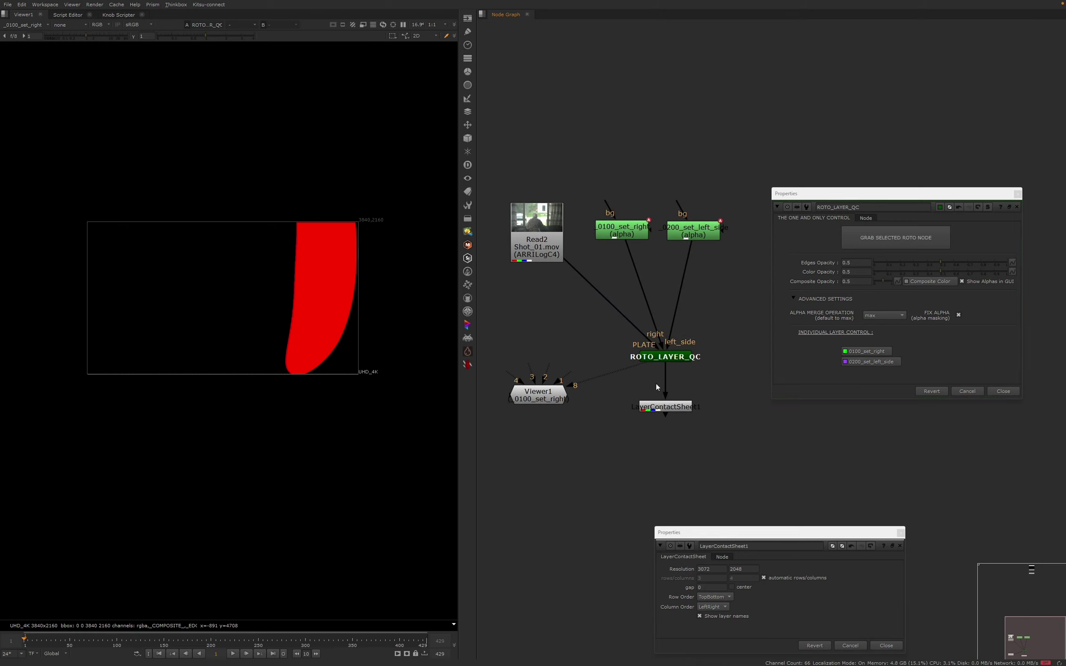
# Switch the viewer to the _COMPOSITE_ layer and to _EDGE_QC_, examining the edge overlay on the curtain closely
pyautogui.click(20, 25)
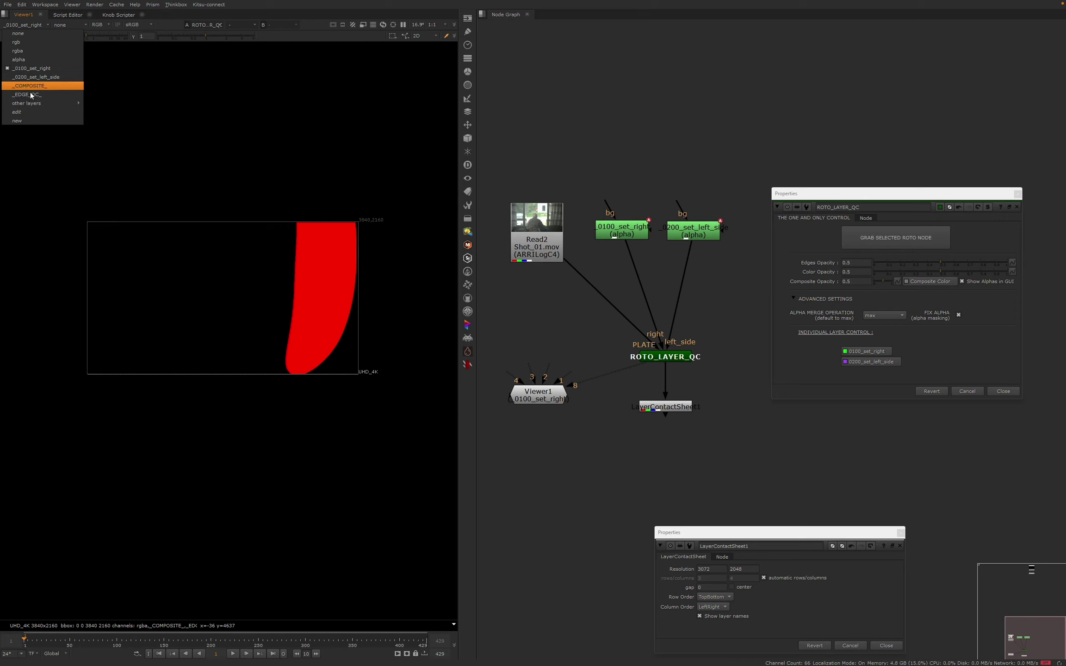
pyautogui.click(30, 87)
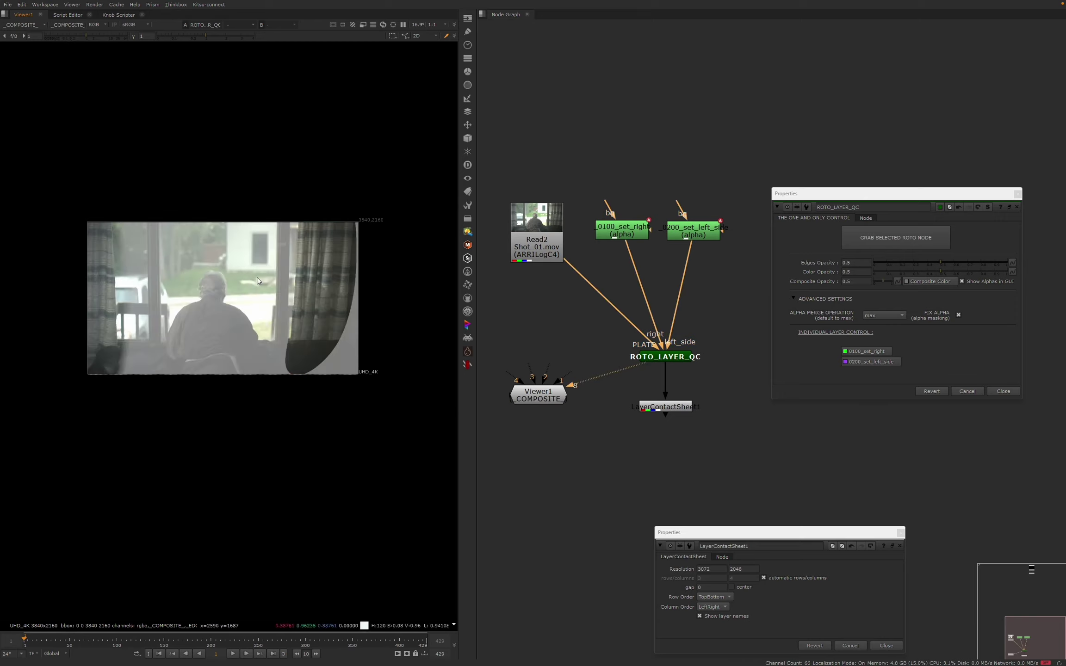
pyautogui.click(22, 24)
pyautogui.click(28, 96)
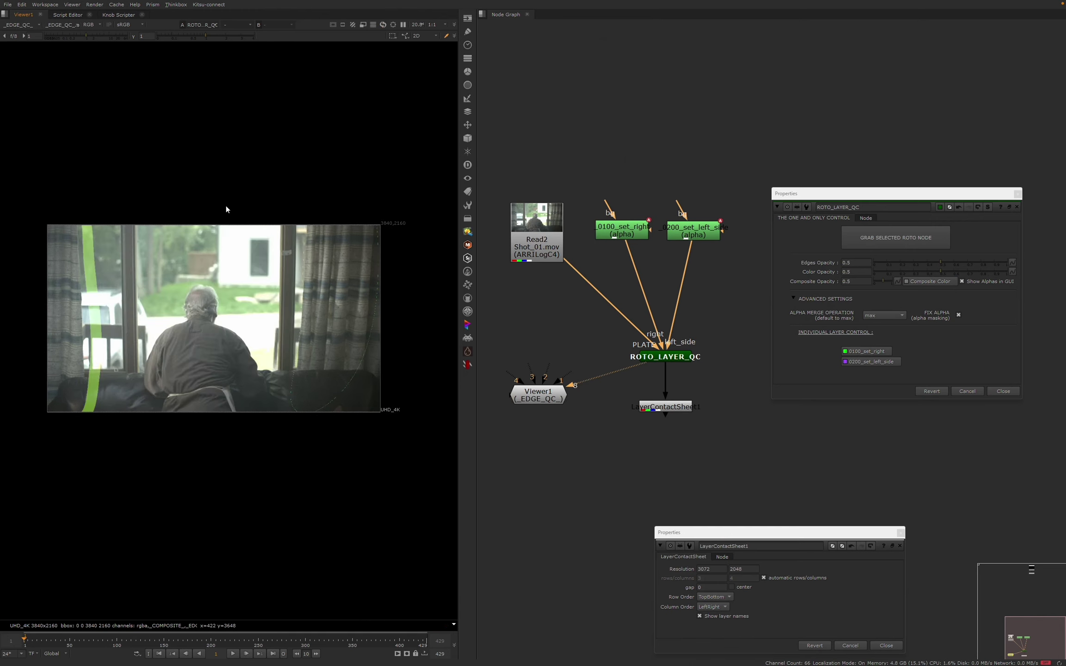
pyautogui.moveTo(227, 210); pyautogui.dragTo(315, 217, button='middle')
pyautogui.scroll(3, 259, 301)
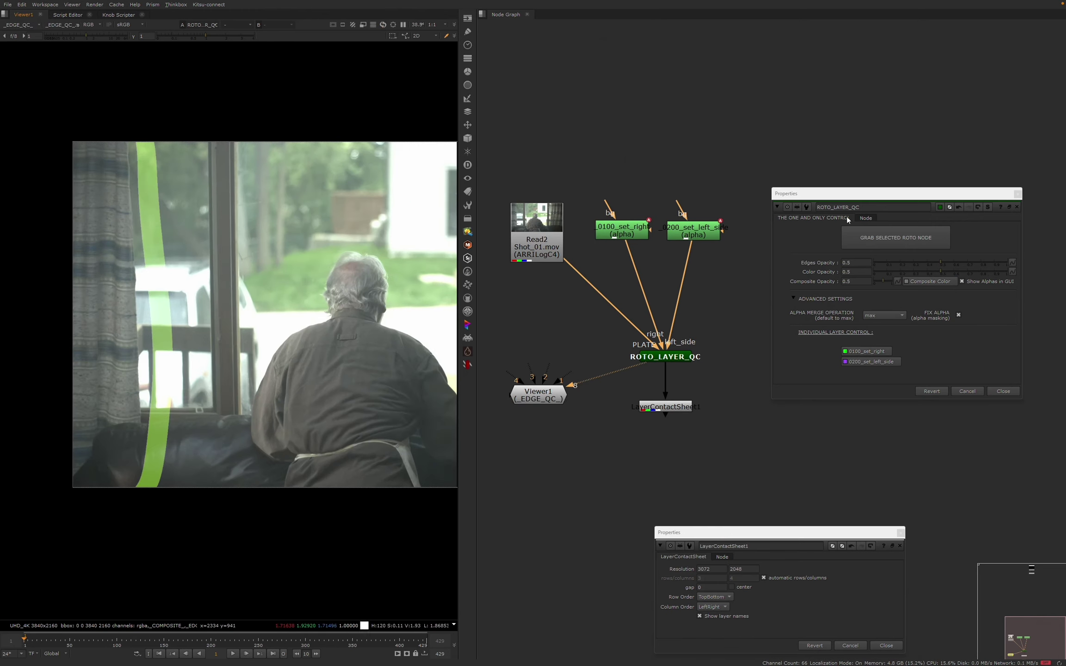
# Display the rgba layer in the viewer and examine the colour overlays on both curtains
pyautogui.click(21, 25)
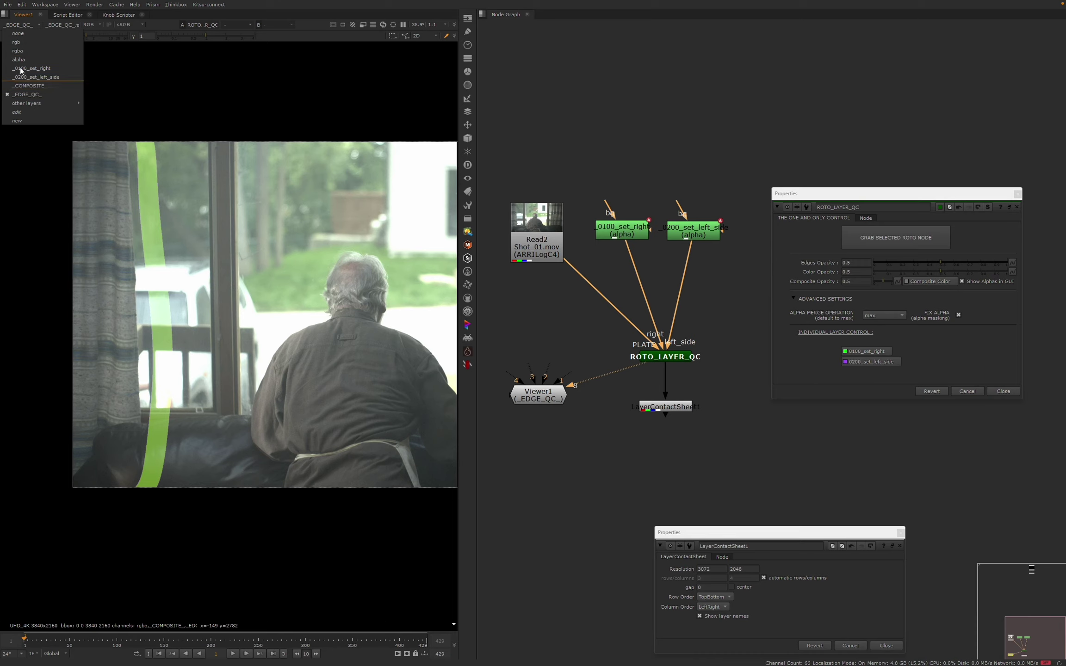
pyautogui.click(18, 51)
pyautogui.scroll(-3, 204, 304)
pyautogui.moveTo(419, 274); pyautogui.dragTo(341, 282, button='middle')
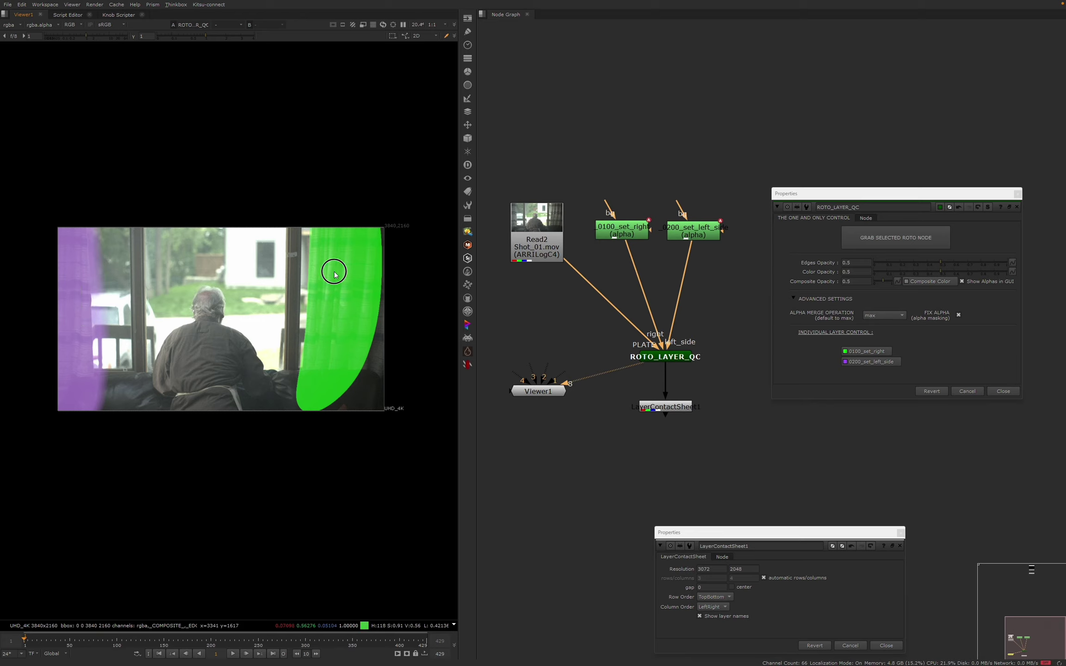
# Check the _0200_set_test layer from the other layers and the _0100_set_right layer, and return the viewer to rgba
pyautogui.click(9, 26)
pyautogui.moveTo(47, 103)
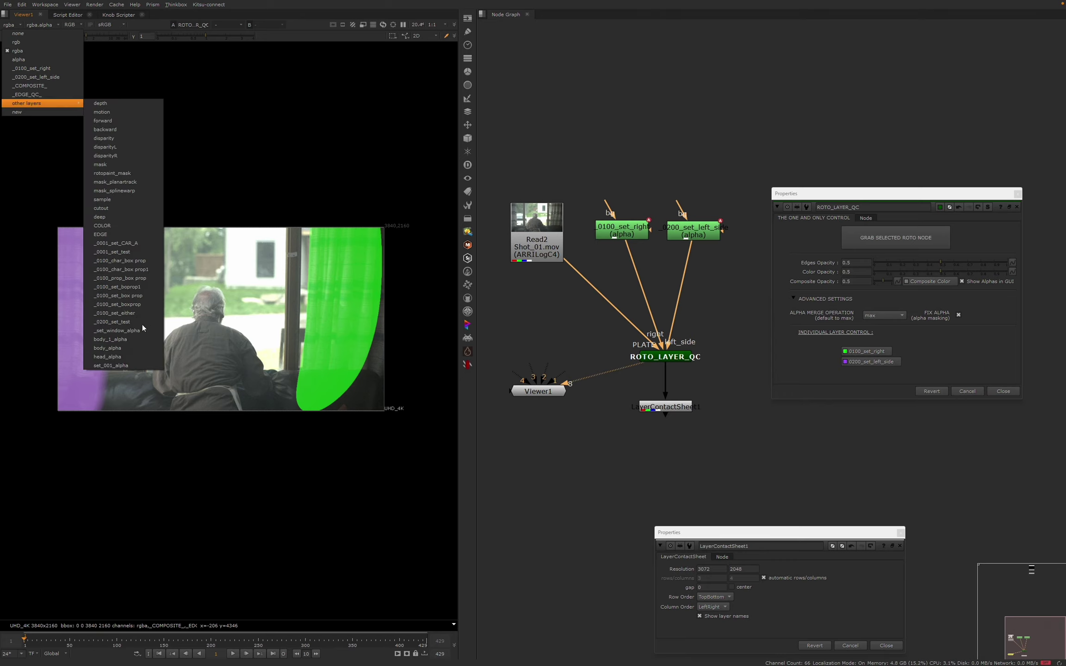
pyautogui.click(134, 322)
pyautogui.click(26, 24)
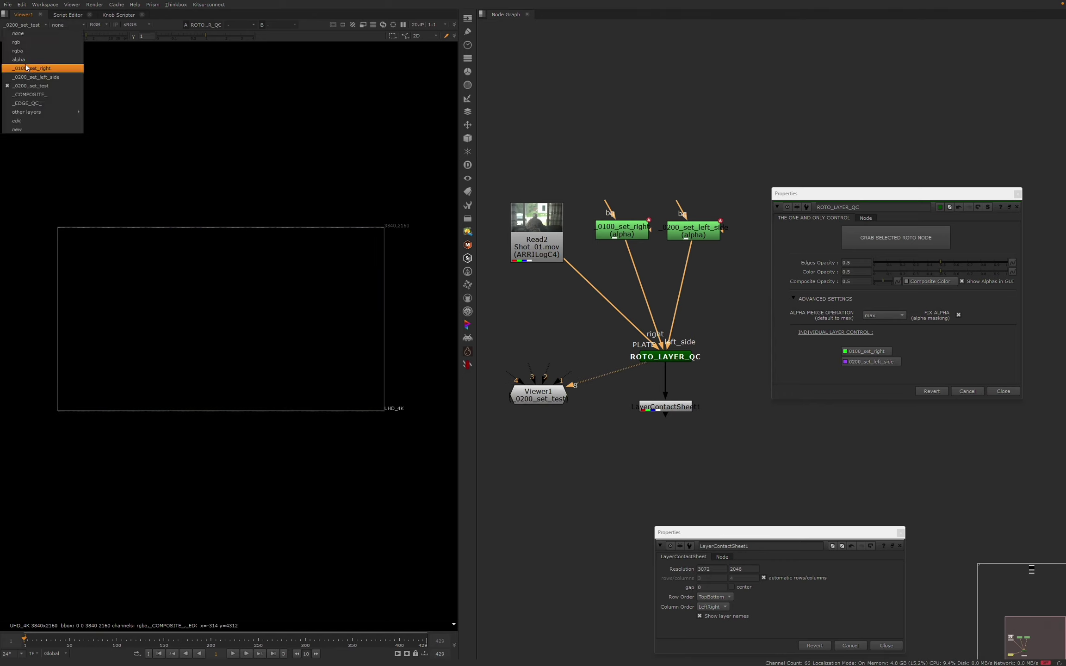
pyautogui.click(19, 59)
pyautogui.click(26, 25)
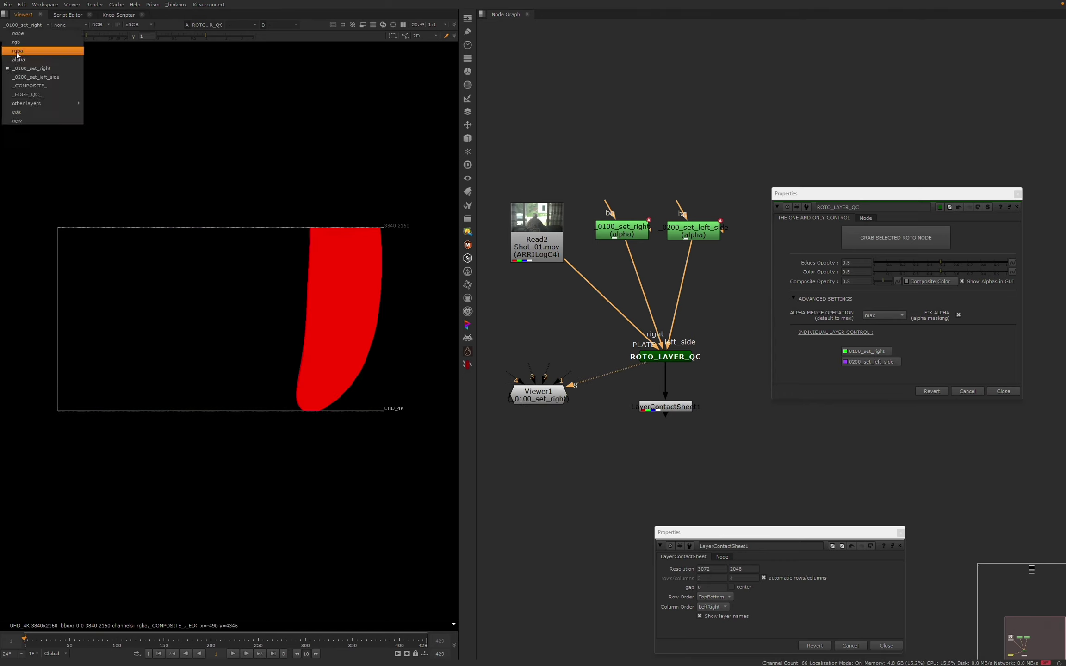
pyautogui.click(19, 52)
pyautogui.scroll(-1, 218, 367)
# Spread the two roto nodes apart in the node graph, leaving only _0100_set_right selected
pyautogui.scroll(-3, 602, 332)
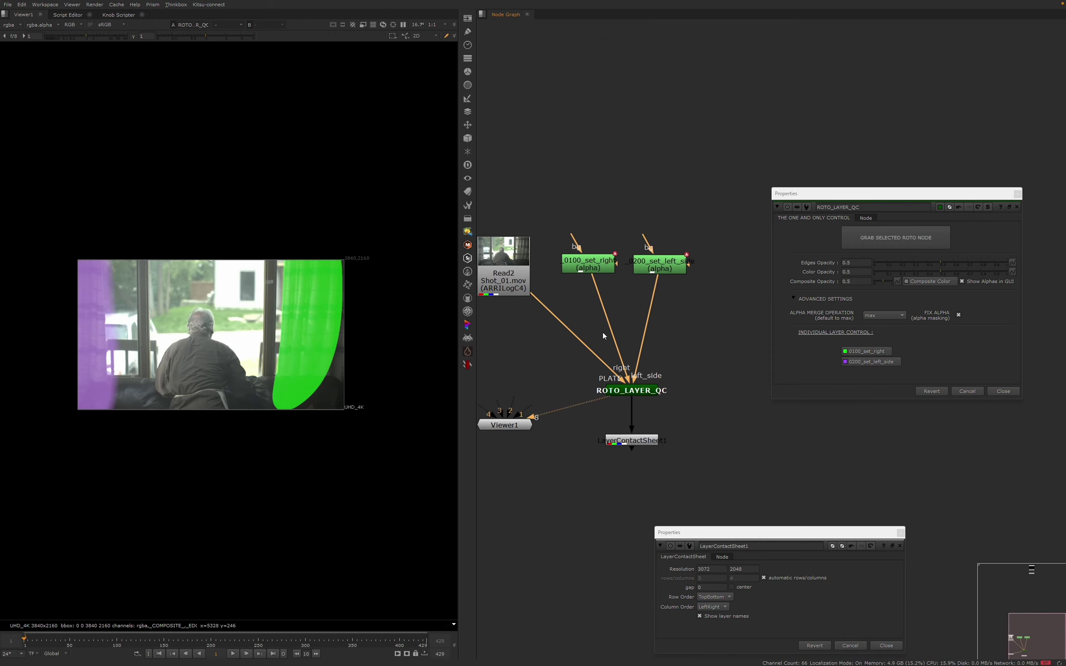
pyautogui.scroll(2, 636, 357)
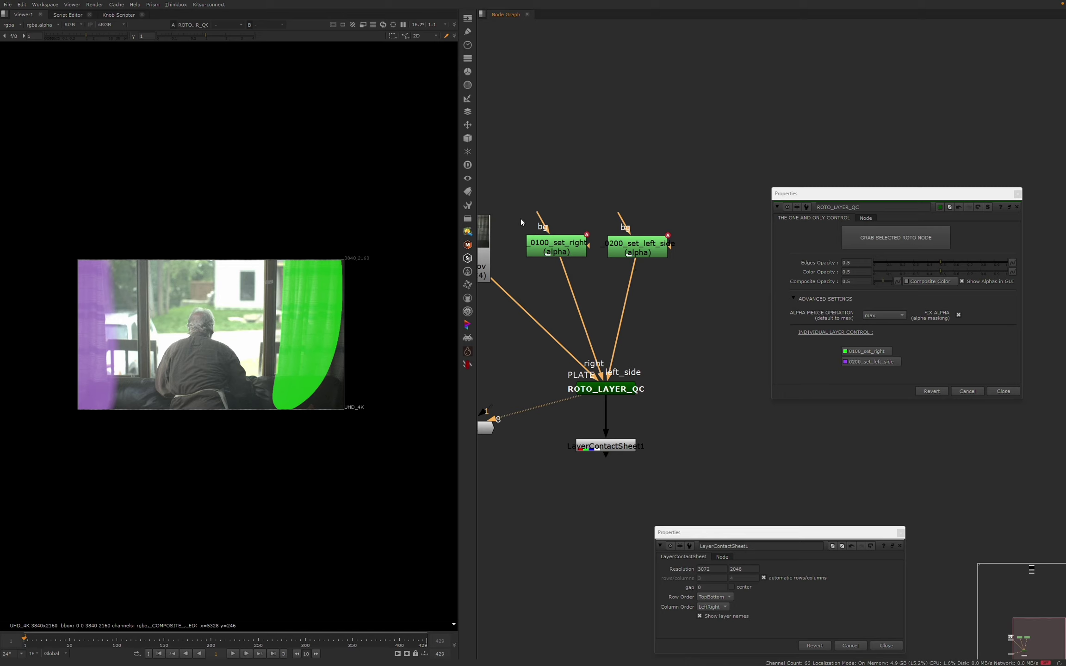
pyautogui.moveTo(521, 222); pyautogui.dragTo(627, 303)
pyautogui.click(646, 270)
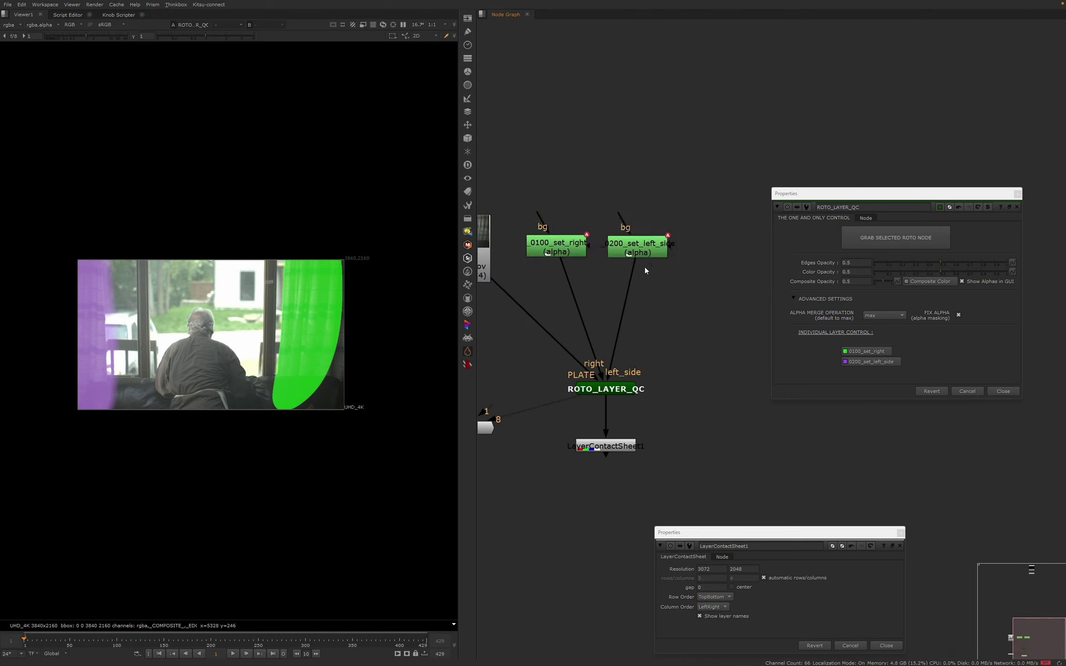
pyautogui.moveTo(614, 249); pyautogui.dragTo(682, 255)
pyautogui.moveTo(557, 250); pyautogui.dragTo(573, 217)
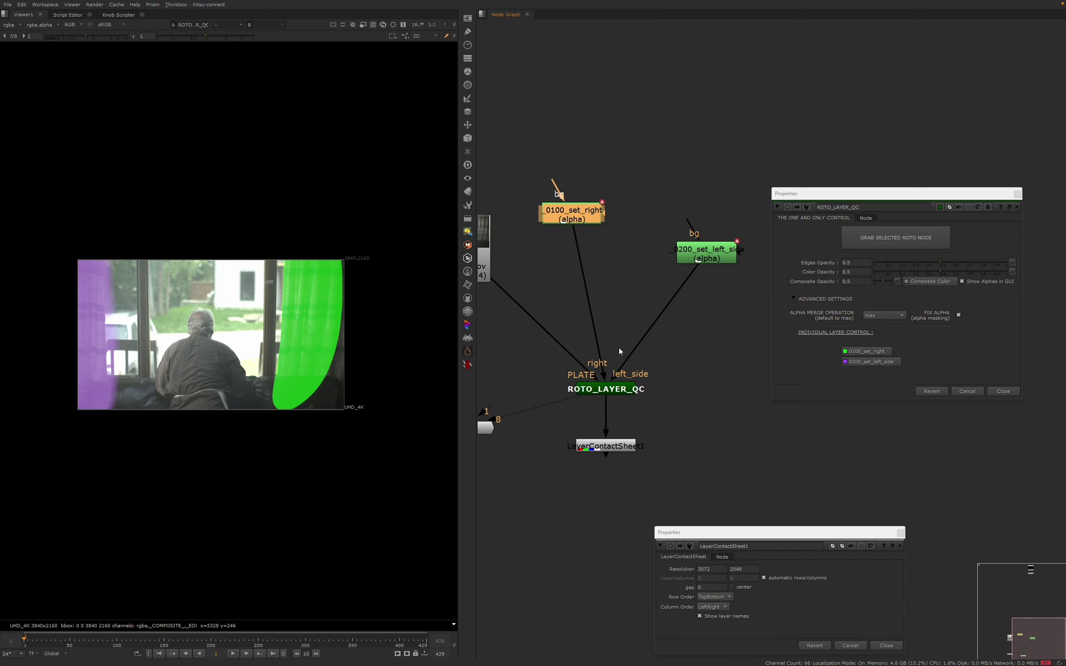
# Grab only the selected roto as a char layer named right_side with depth 150, and view LayerContactSheet1
pyautogui.click(876, 239)
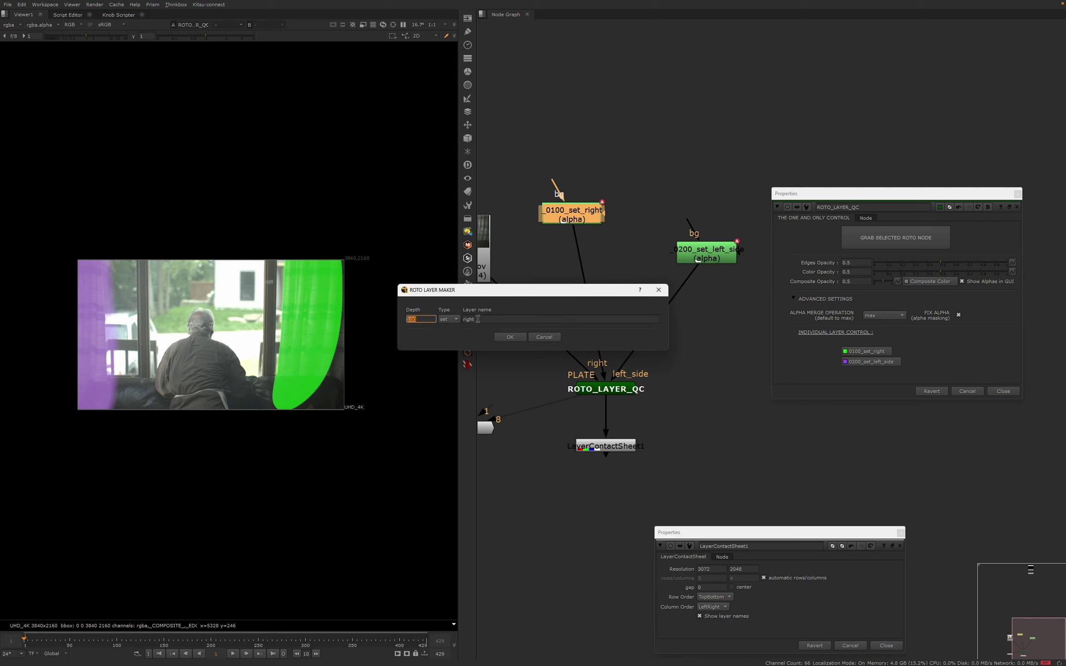
pyautogui.moveTo(478, 319); pyautogui.dragTo(465, 323)
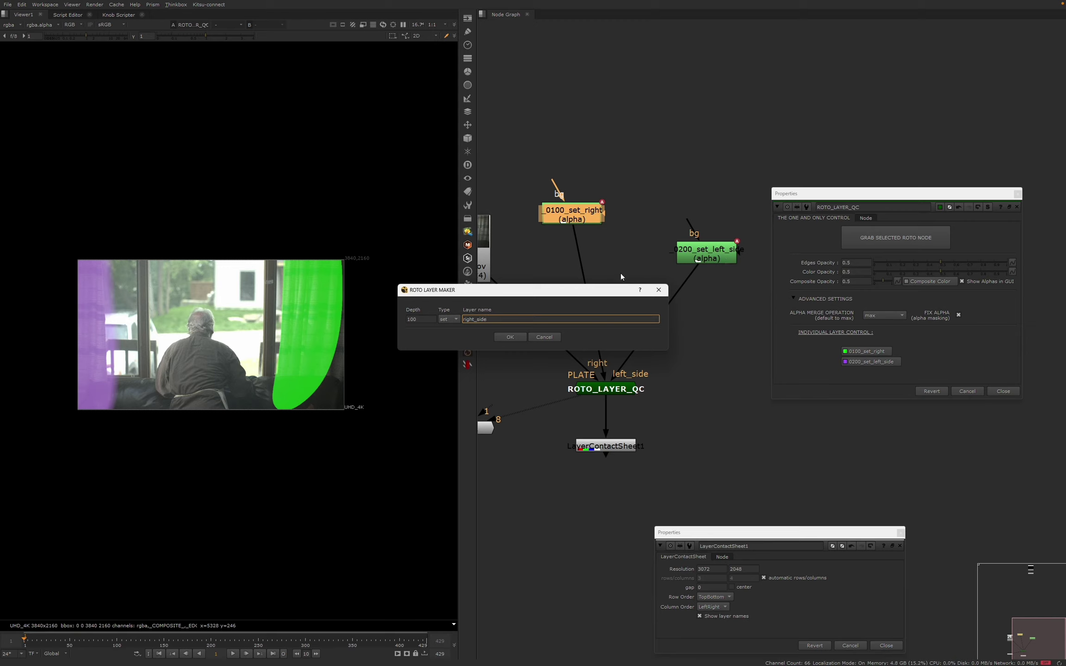
pyautogui.doubleClick(414, 319)
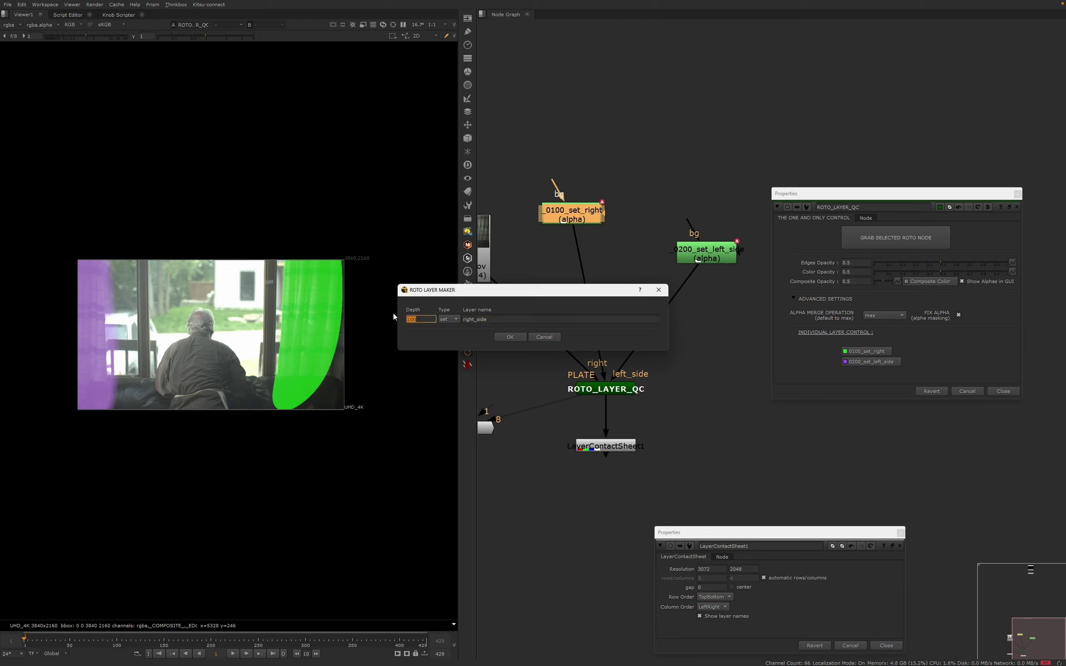
pyautogui.click(448, 319)
pyautogui.click(448, 335)
pyautogui.click(510, 337)
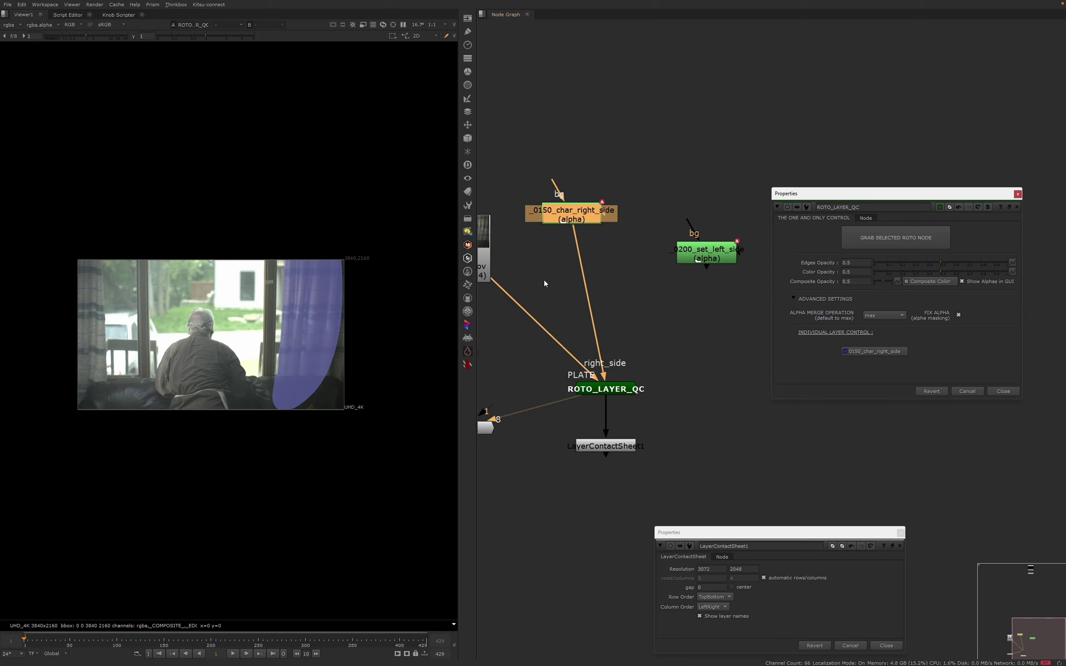
pyautogui.click(602, 446)
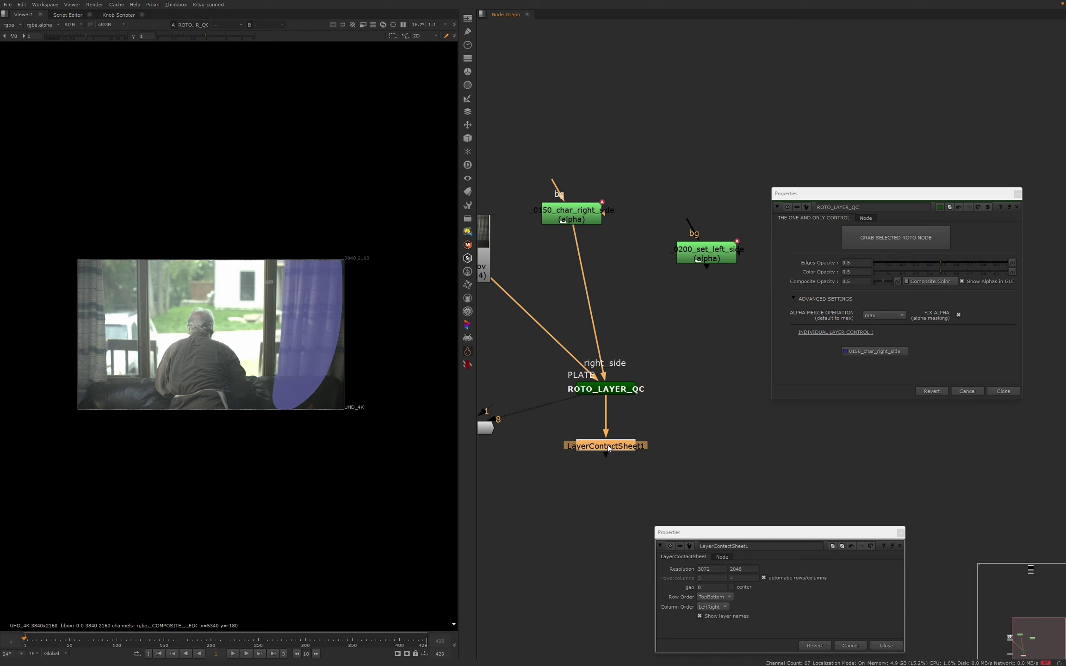
pyautogui.press('8')
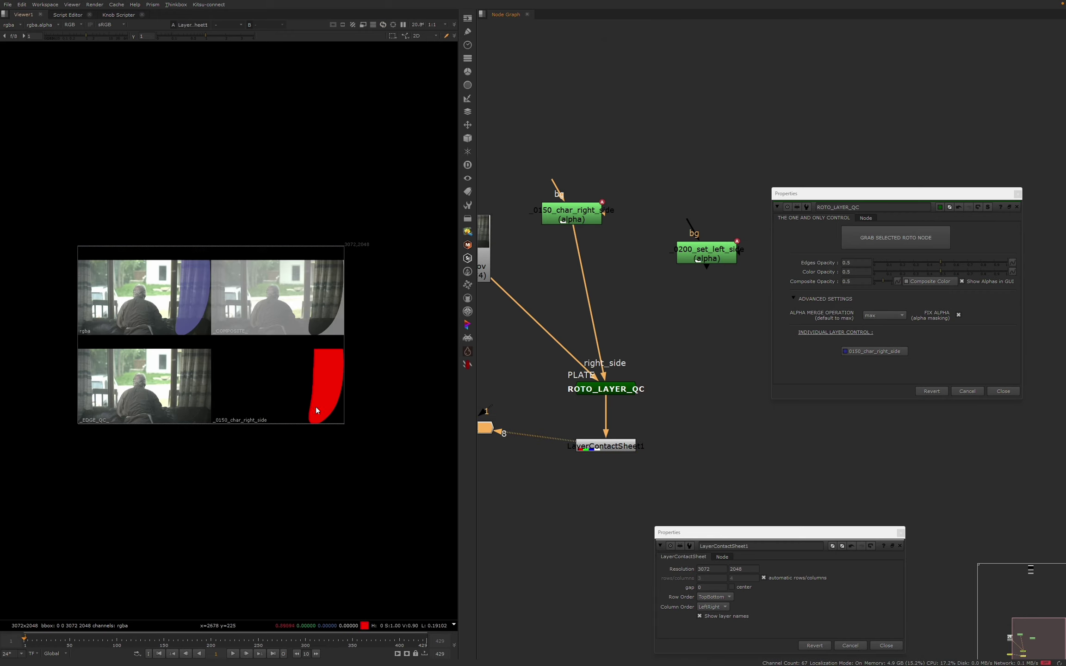
# Grab both roto nodes into ROTO_LAYER_QC with their existing depths, types and names, and examine the contact sheet
pyautogui.moveTo(515, 178); pyautogui.dragTo(753, 318)
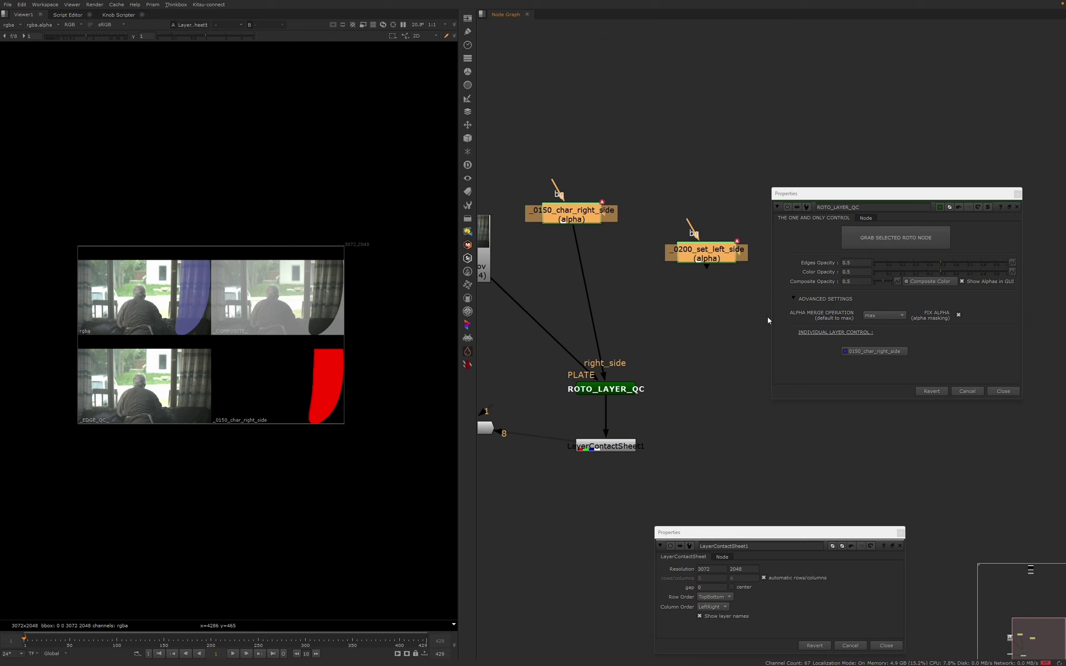
pyautogui.click(894, 246)
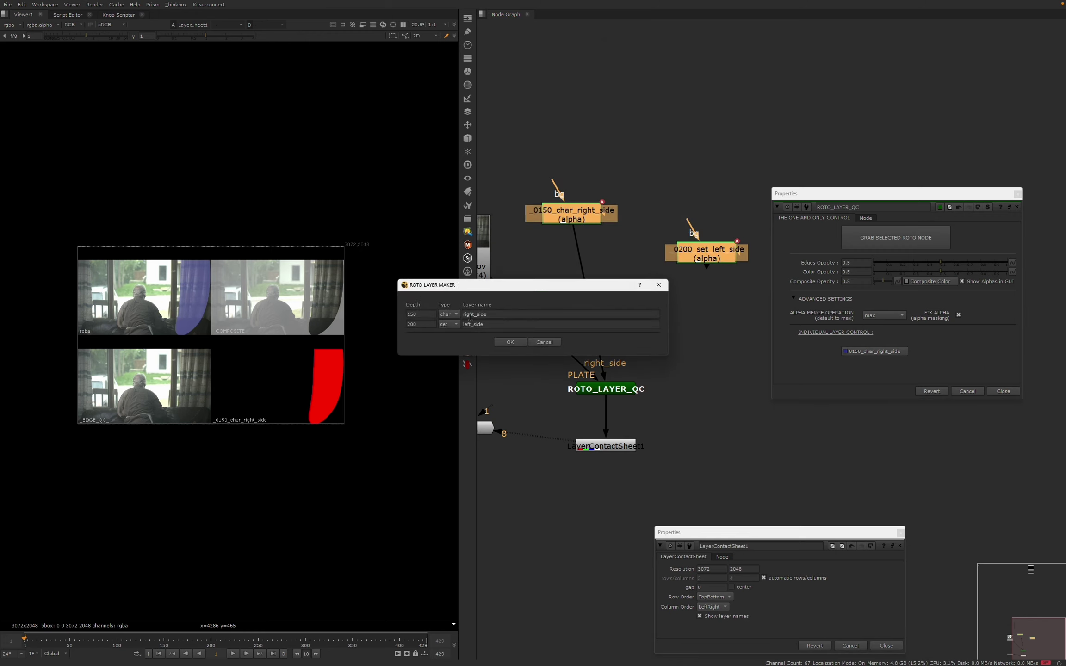
pyautogui.click(510, 342)
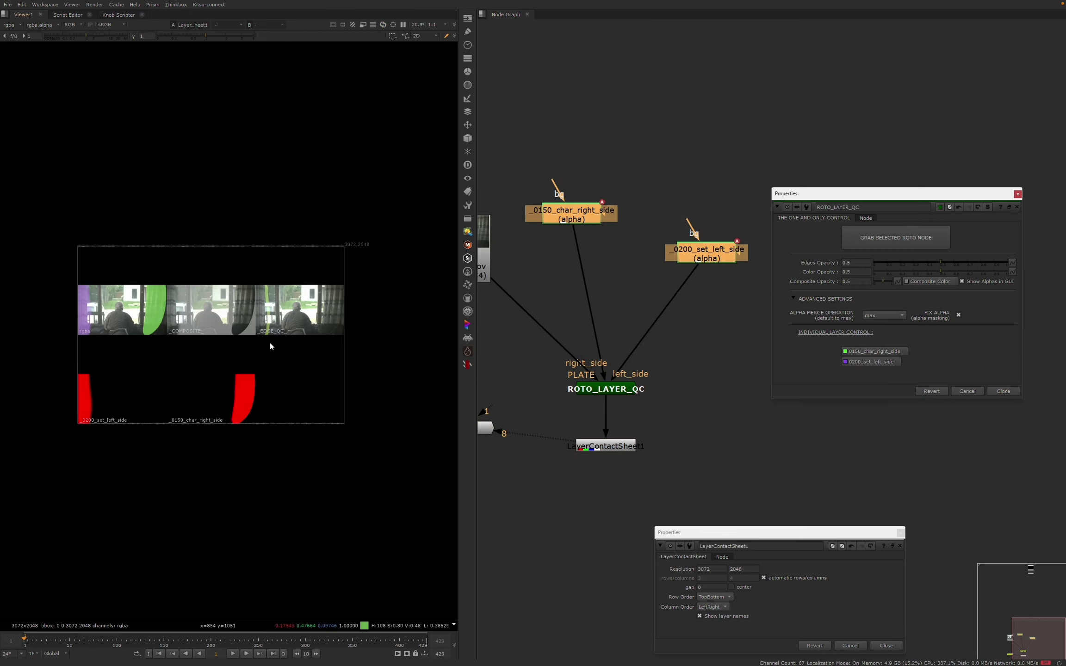
pyautogui.press('f')
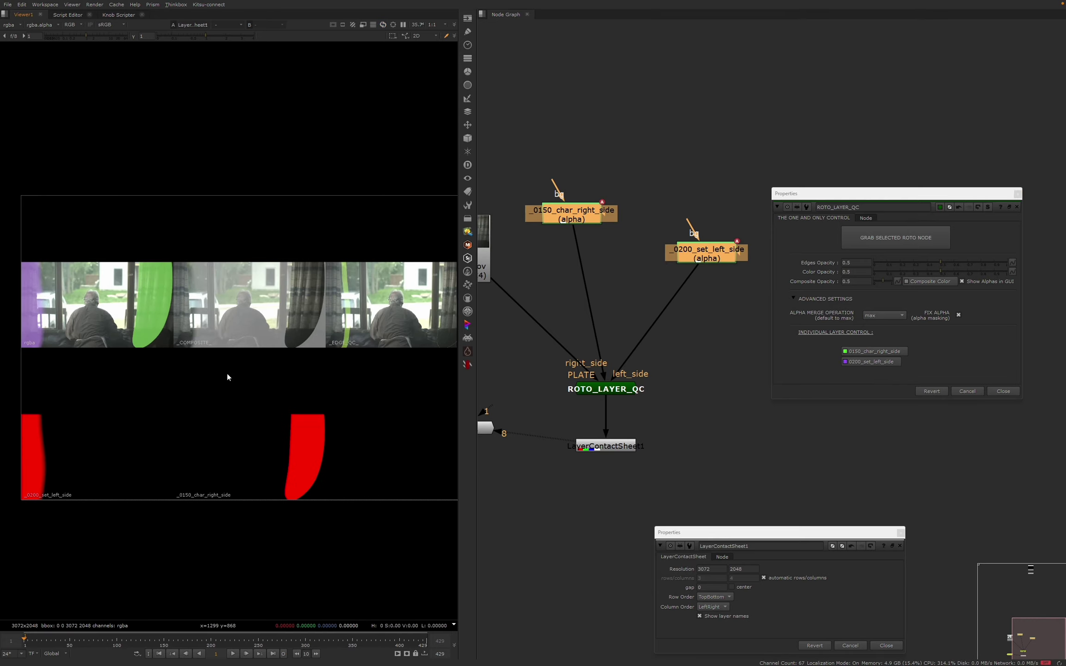
pyautogui.scroll(-1, 250, 374)
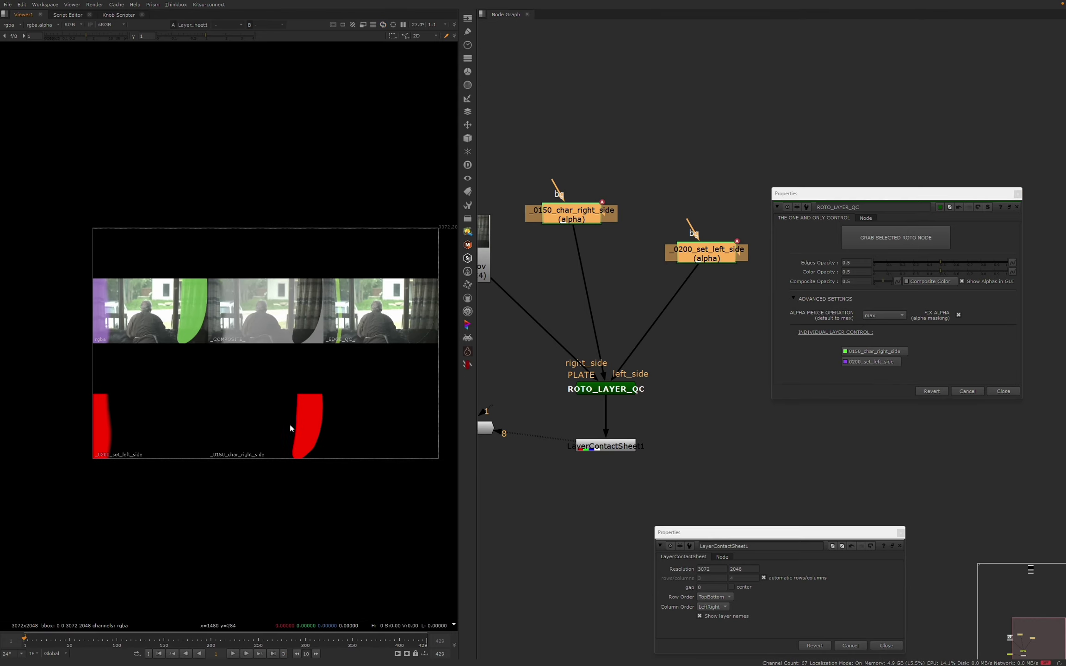
# Move the Read node and its layer breakout node down beside the ROTO_LAYER_QC tree
pyautogui.scroll(-3, 659, 423)
pyautogui.scroll(-3, 642, 400)
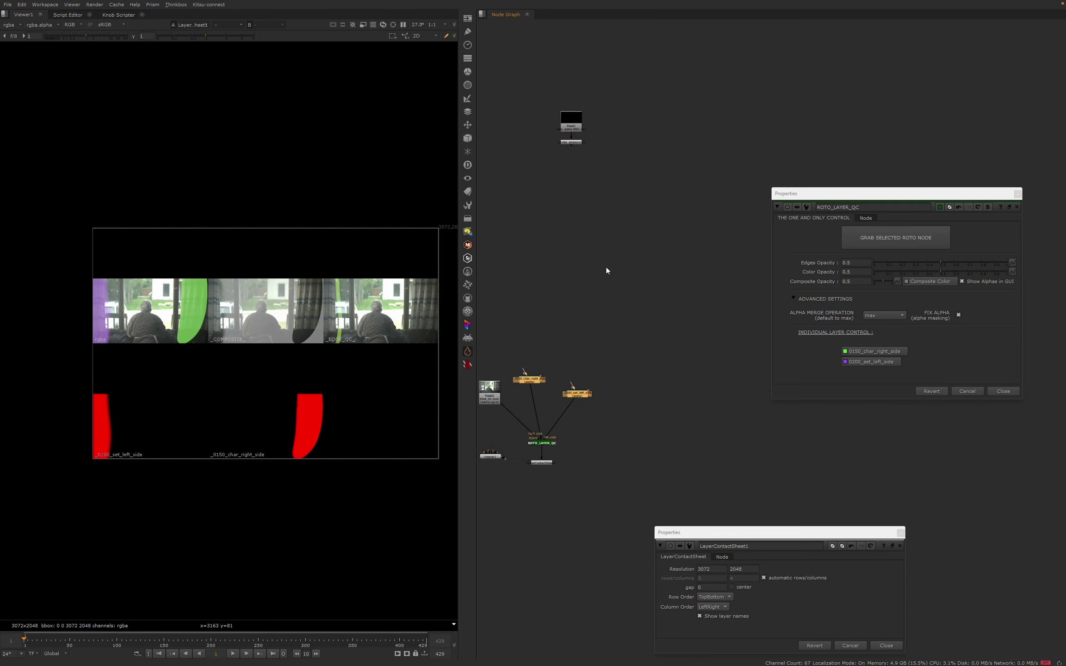
pyautogui.moveTo(607, 174); pyautogui.dragTo(659, 386)
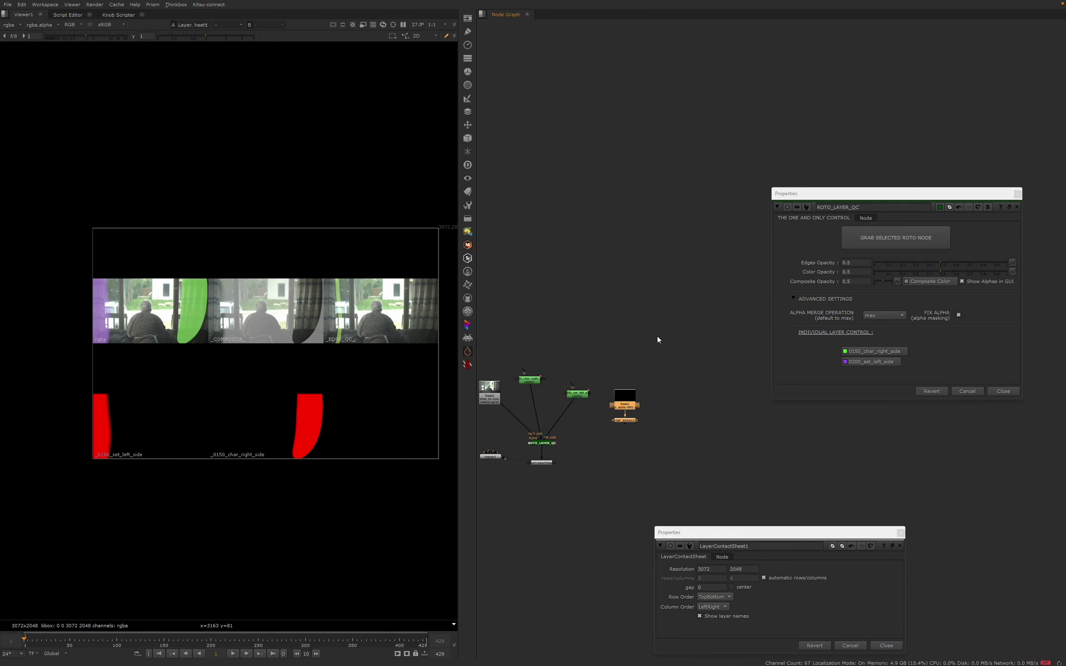
# Switch to Silhouette and examine the Output Multi-Part node's settings and the head and 002_set_window roto nodes feeding it
pyautogui.hotkey('alt', 'Tab')
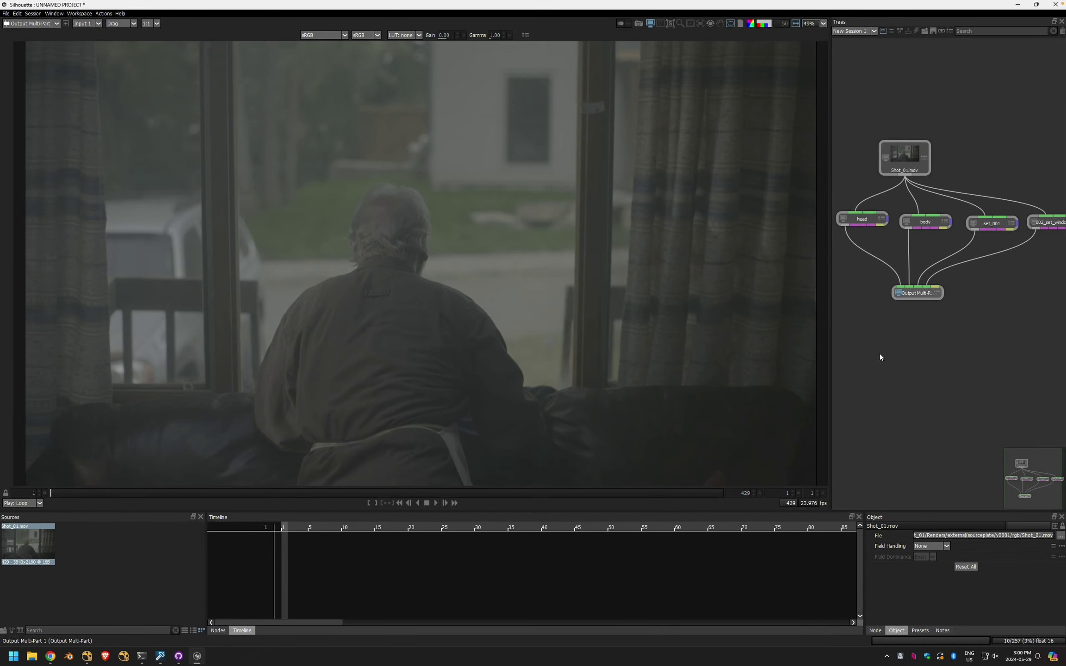
pyautogui.click(886, 357)
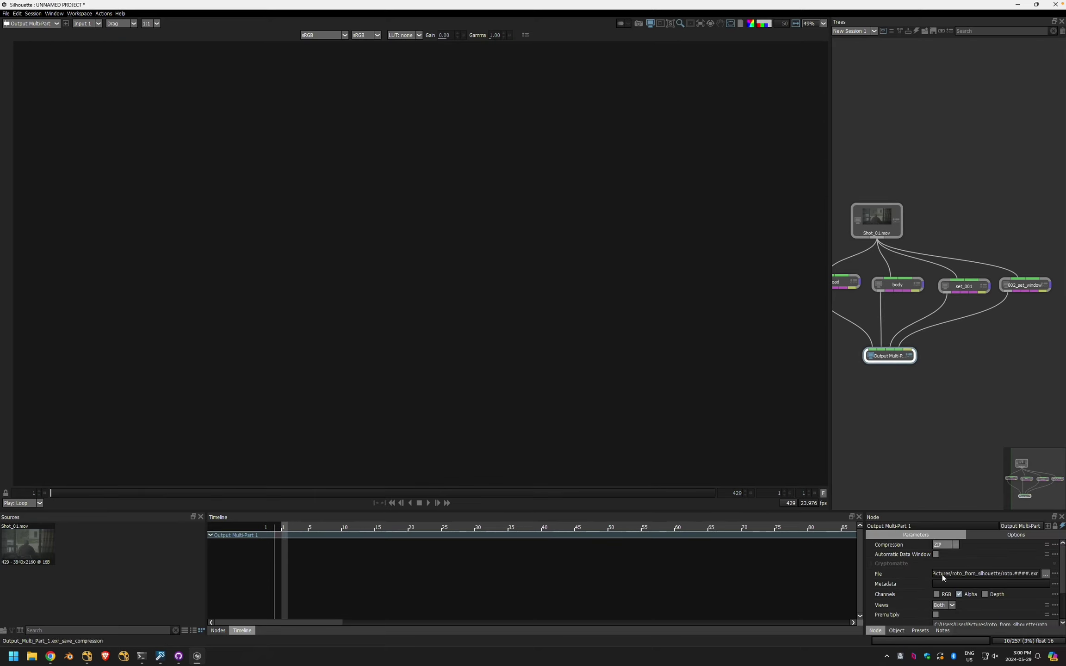
pyautogui.moveTo(956, 388); pyautogui.dragTo(995, 407, button='middle')
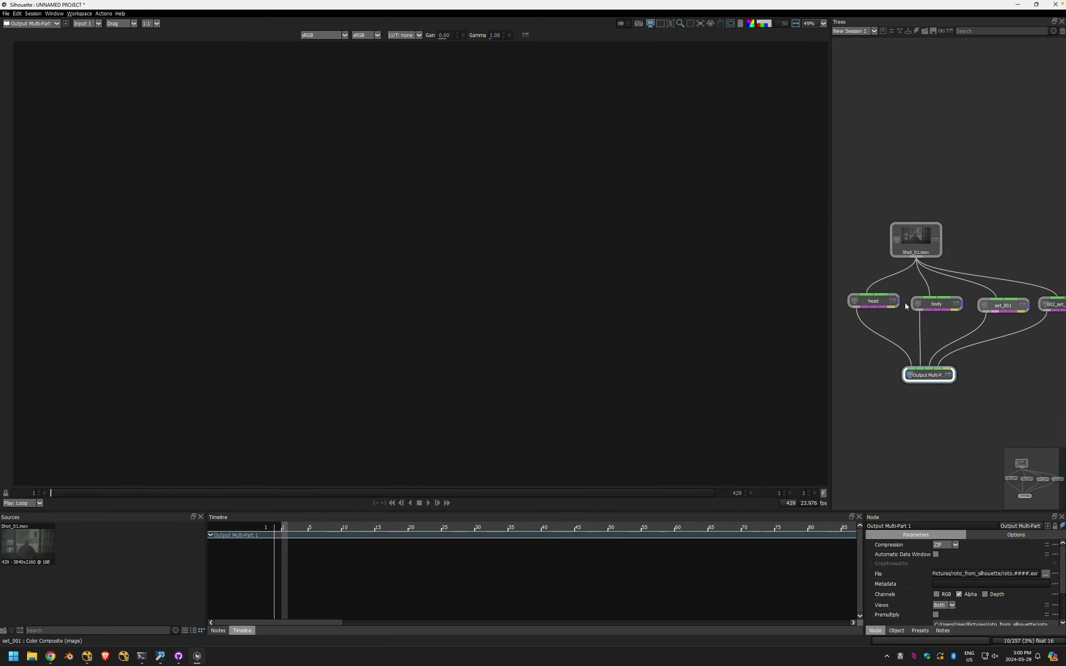
pyautogui.click(872, 301)
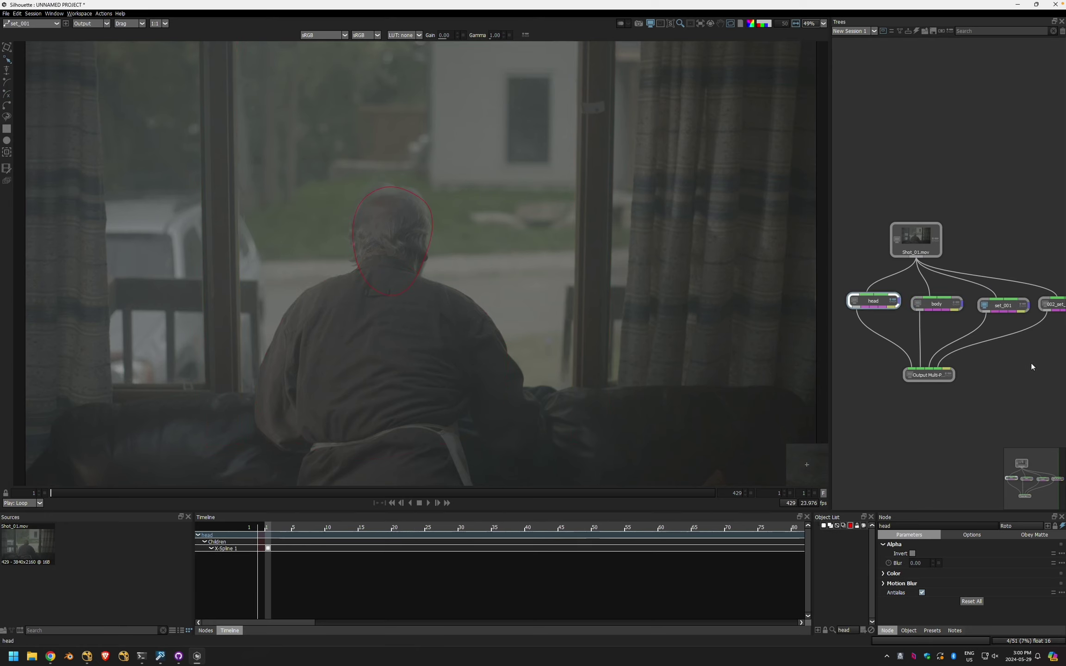
pyautogui.moveTo(1031, 364); pyautogui.dragTo(952, 357, button='middle')
pyautogui.click(981, 306)
pyautogui.moveTo(853, 382); pyautogui.dragTo(921, 346, button='middle')
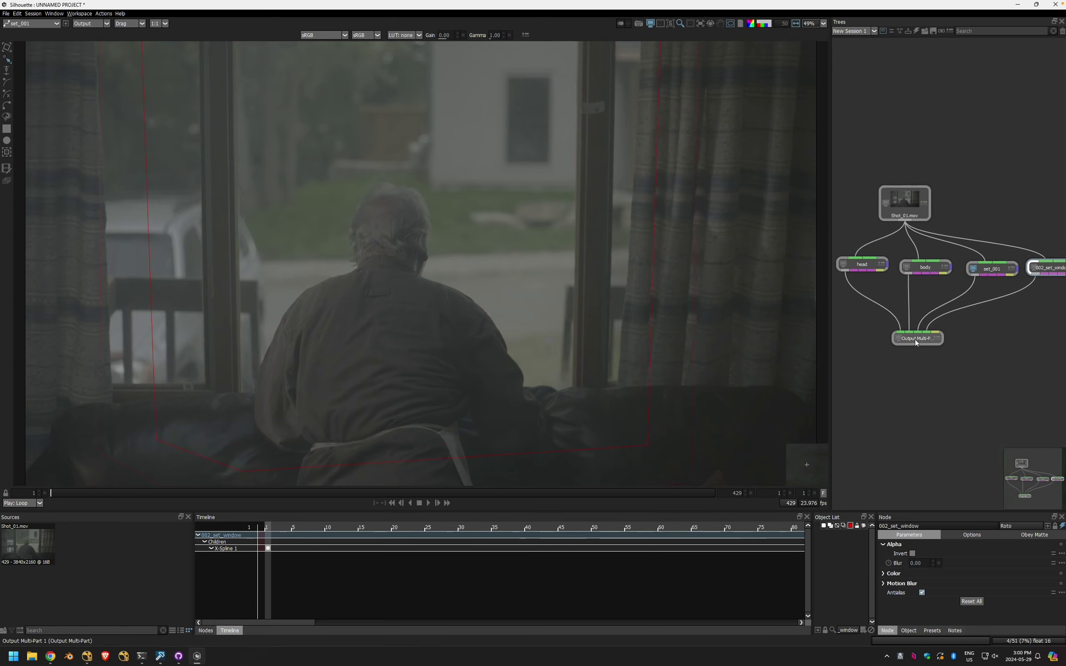
pyautogui.click(923, 339)
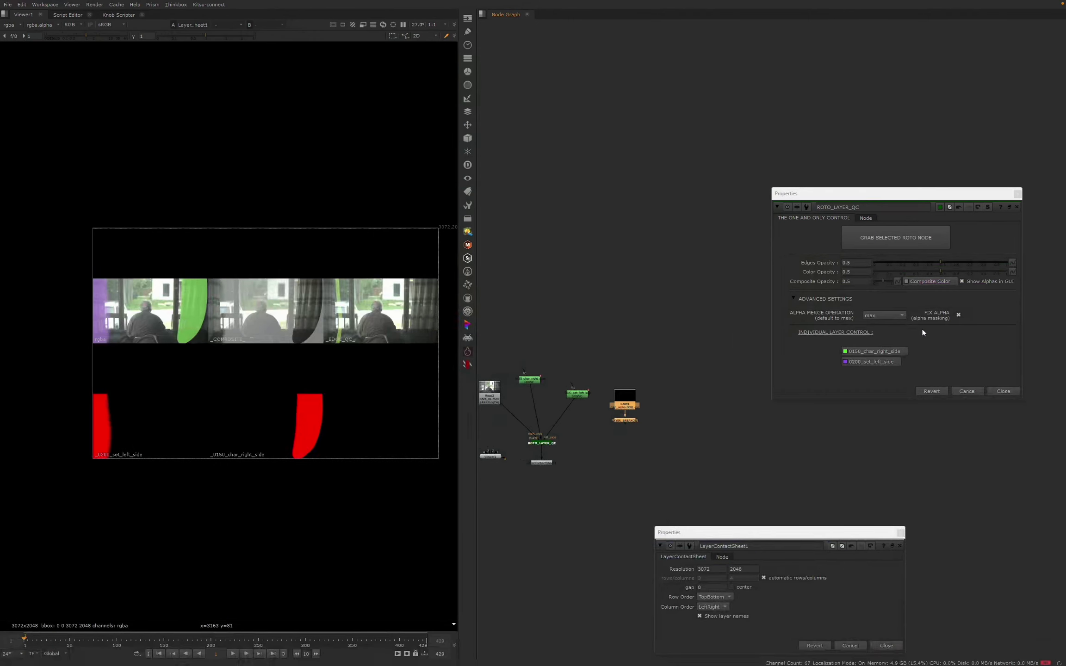
# In Nuke, raise Read1 with its breakout node, connect LayerContactSheet1 to Read1 instead of ROTO_LAYER_QC, and place the sheet below Read1
pyautogui.scroll(5, 625, 439)
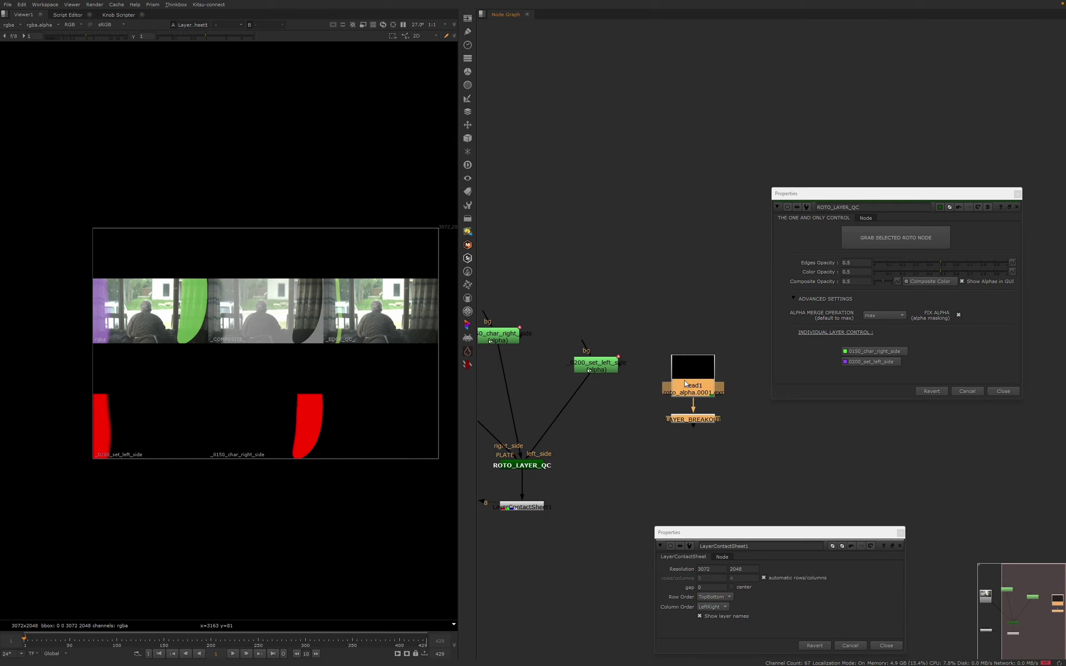
pyautogui.moveTo(685, 381); pyautogui.dragTo(682, 284)
pyautogui.click(646, 332)
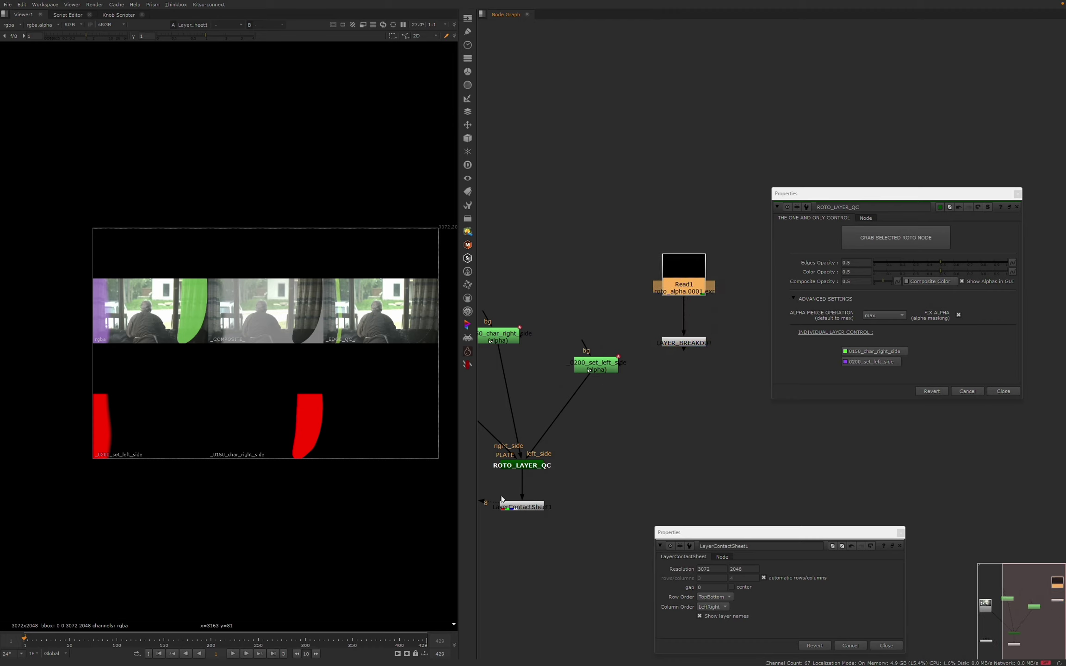
pyautogui.moveTo(524, 499); pyautogui.dragTo(684, 278)
pyautogui.moveTo(522, 507); pyautogui.dragTo(625, 494)
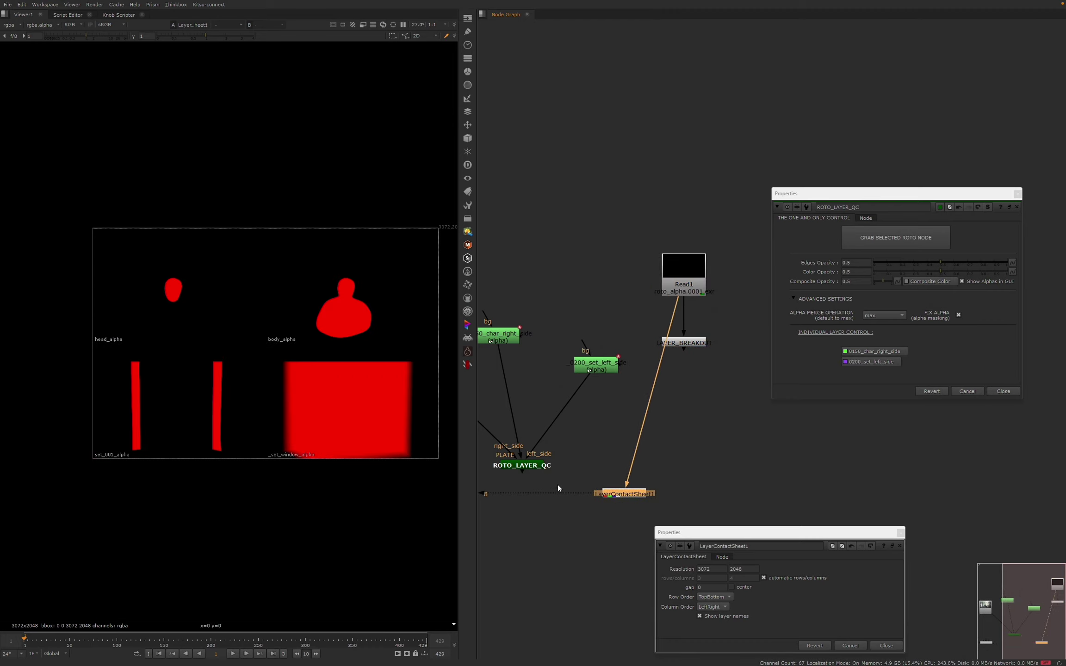
# Reconnect LayerContactSheet1 to ROTO_LAYER_QC instead of Read1 and place the sheet just below the gizmo
pyautogui.click(645, 484)
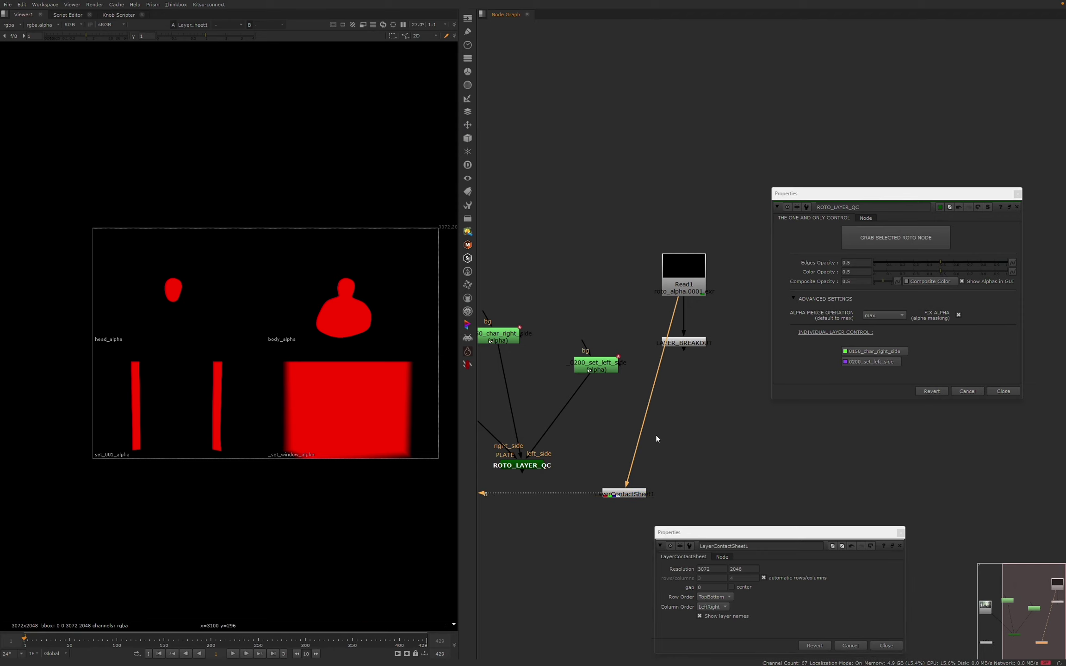
pyautogui.moveTo(674, 316); pyautogui.dragTo(523, 466)
pyautogui.moveTo(625, 494); pyautogui.dragTo(539, 508)
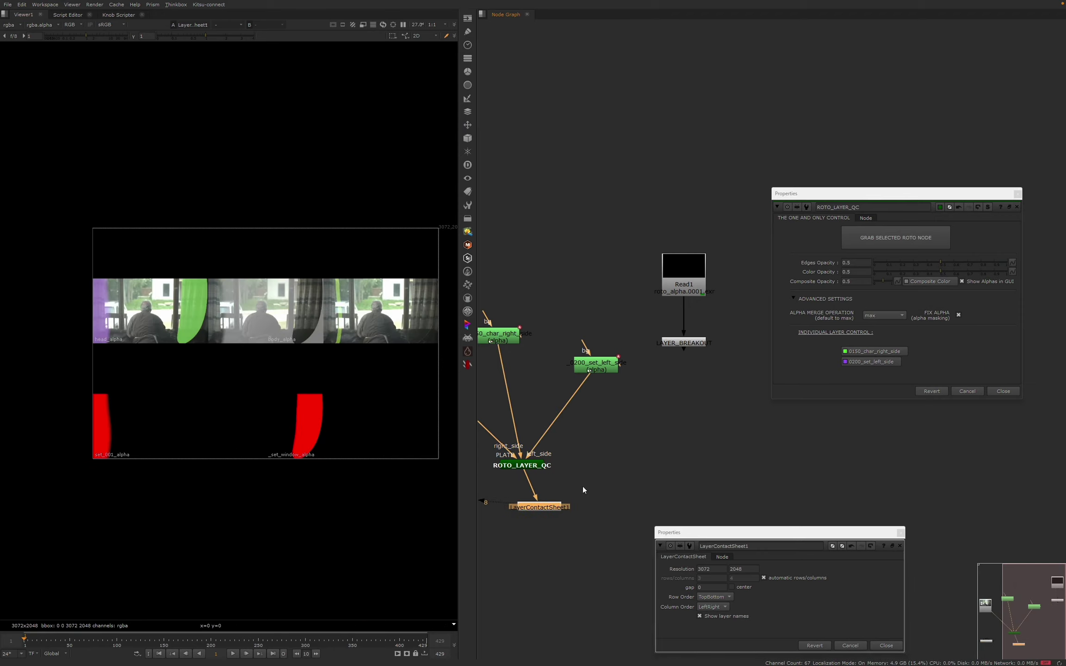
# Switch to the browser, find LayerBreakout.nk in the Nodes & Gizmos folder of the FoundryNukeTools repository, and return to Nuke
pyautogui.hotkey('alt', 'Tab')
pyautogui.hotkey('alt', 'Tab')
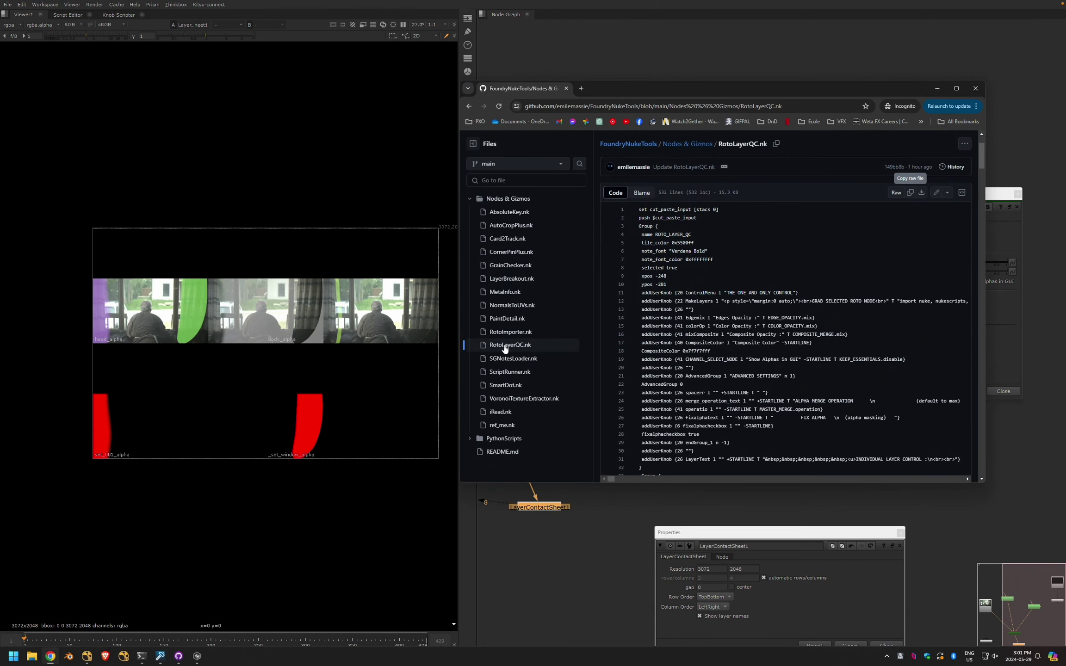
pyautogui.click(498, 197)
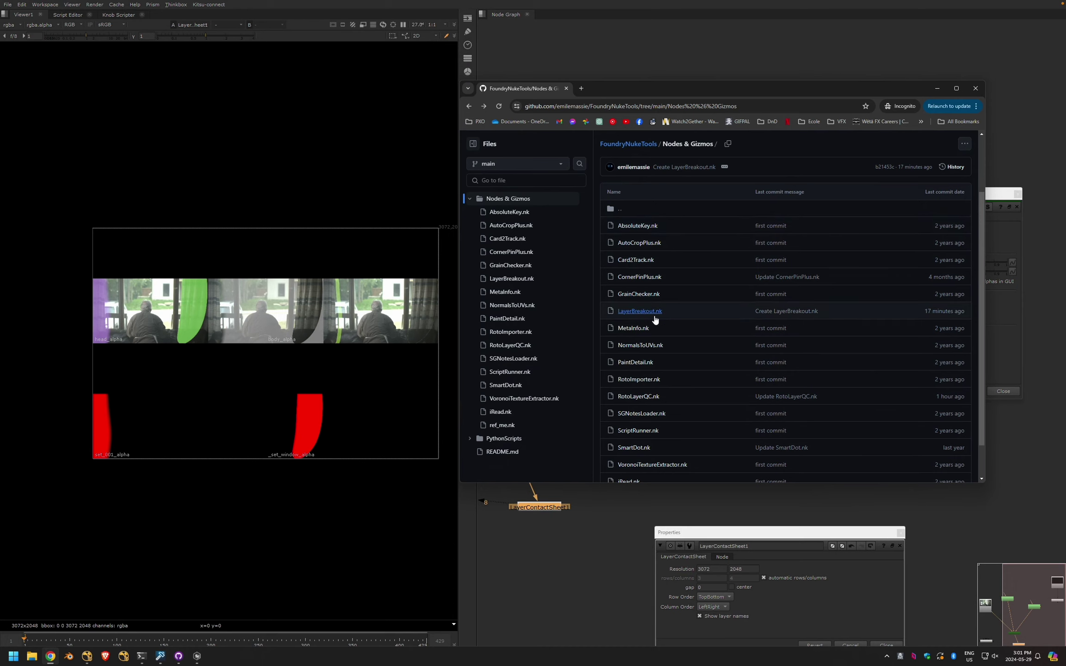
pyautogui.click(586, 552)
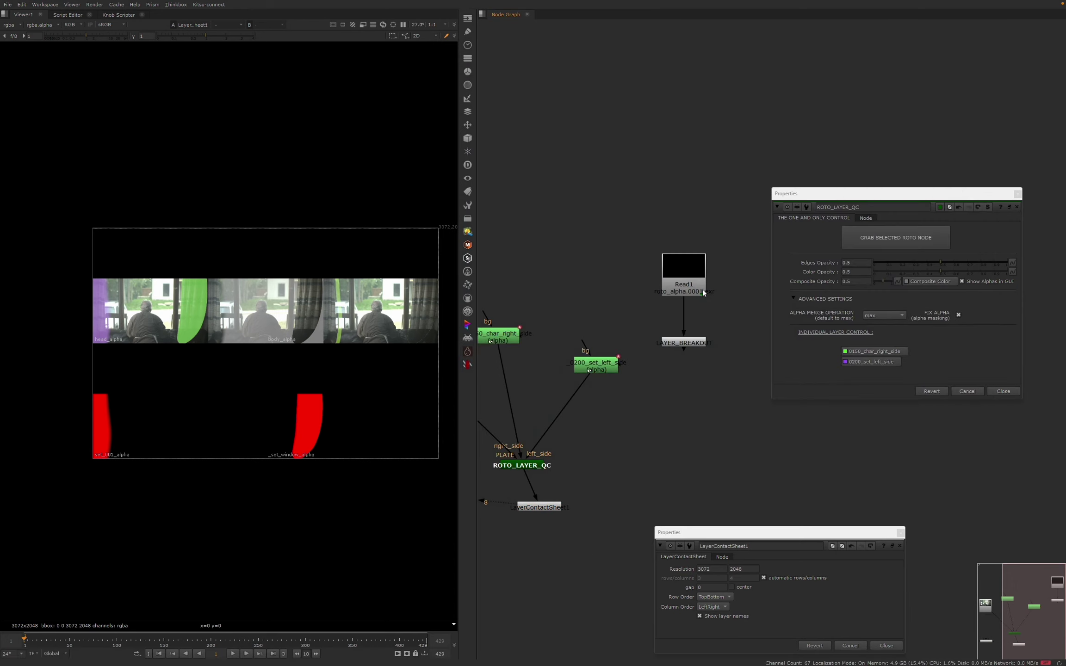
# Move Read1 and its LAYER_BREAKOUT node higher above the roto tree, and run the layer breakout to split Read1 into Shuffle nodes
pyautogui.scroll(-3, 756, 383)
pyautogui.moveTo(690, 301); pyautogui.dragTo(669, 222)
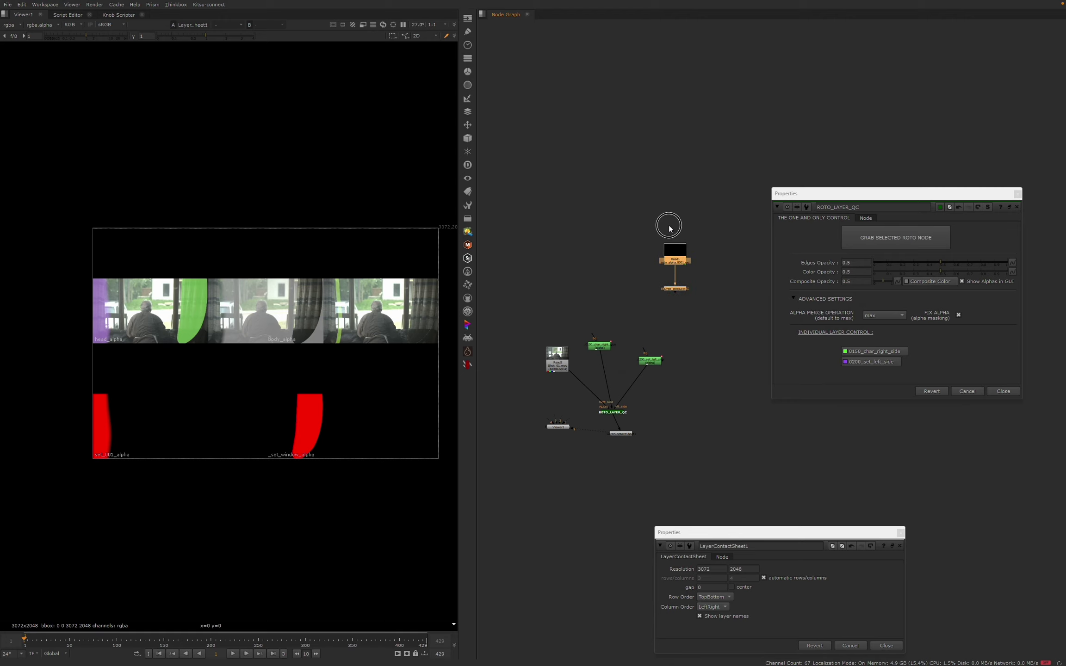
pyautogui.moveTo(671, 257); pyautogui.dragTo(676, 306, button='middle')
pyautogui.scroll(2, 676, 305)
pyautogui.press('Return')
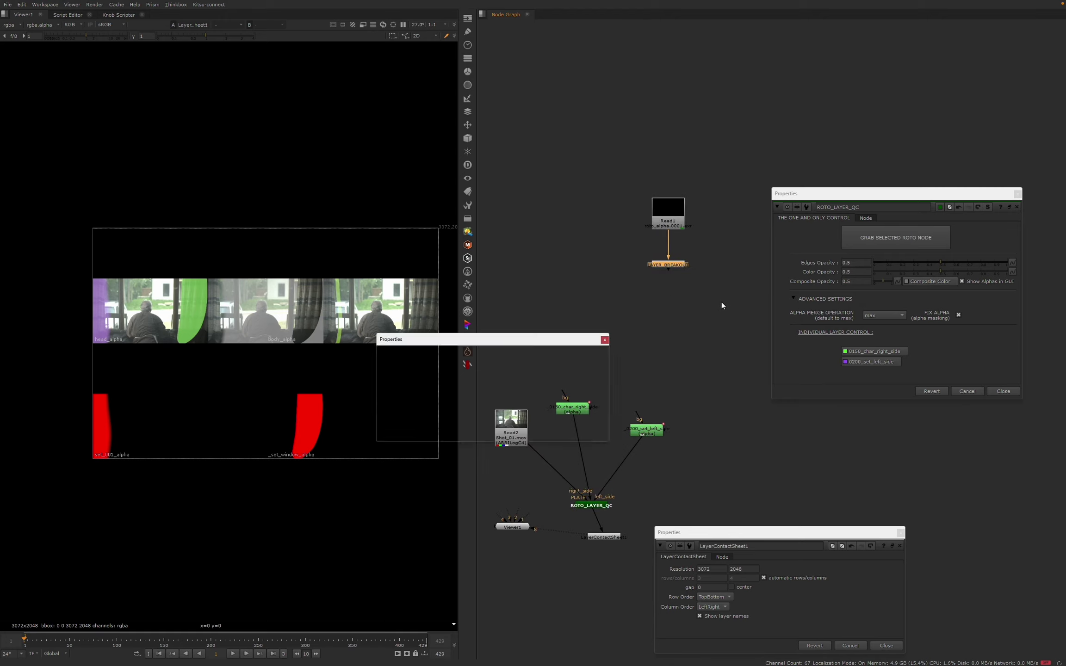
pyautogui.click(424, 379)
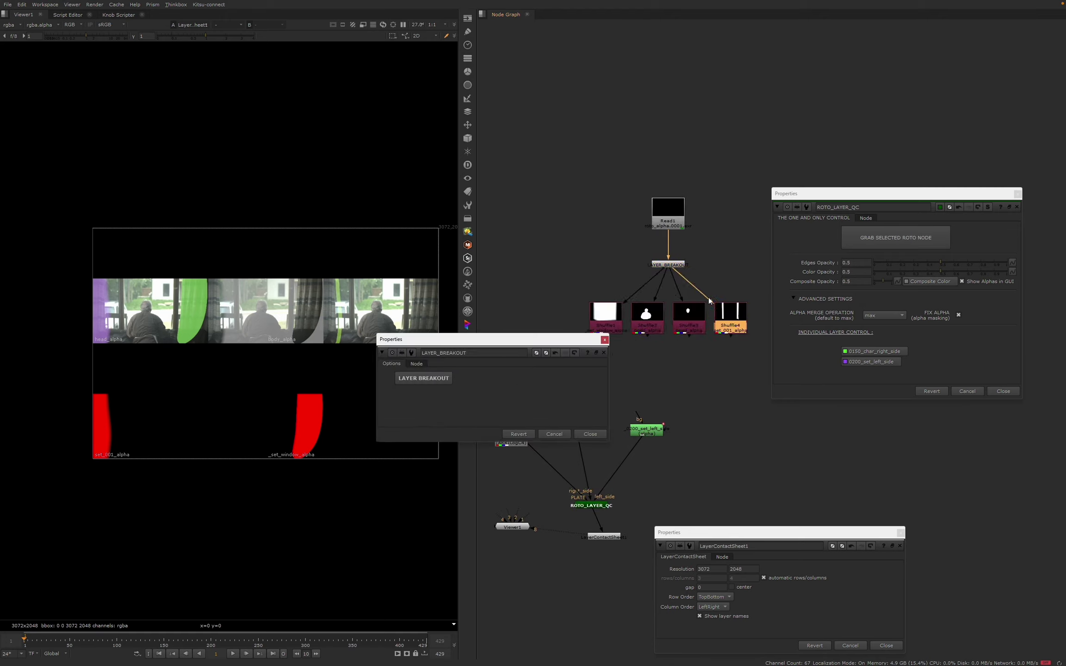
pyautogui.click(604, 341)
pyautogui.scroll(-2, 581, 311)
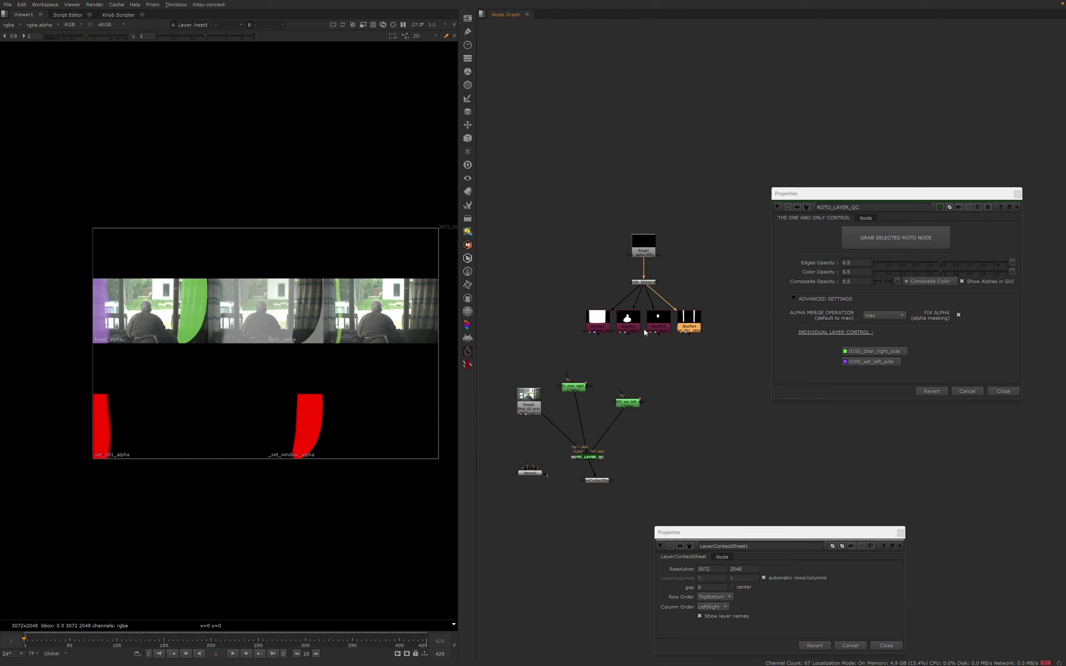
# Grab the four Shuffle nodes into ROTO_LAYER_QC, naming the first layer window with depth 50
pyautogui.moveTo(562, 302); pyautogui.dragTo(701, 348)
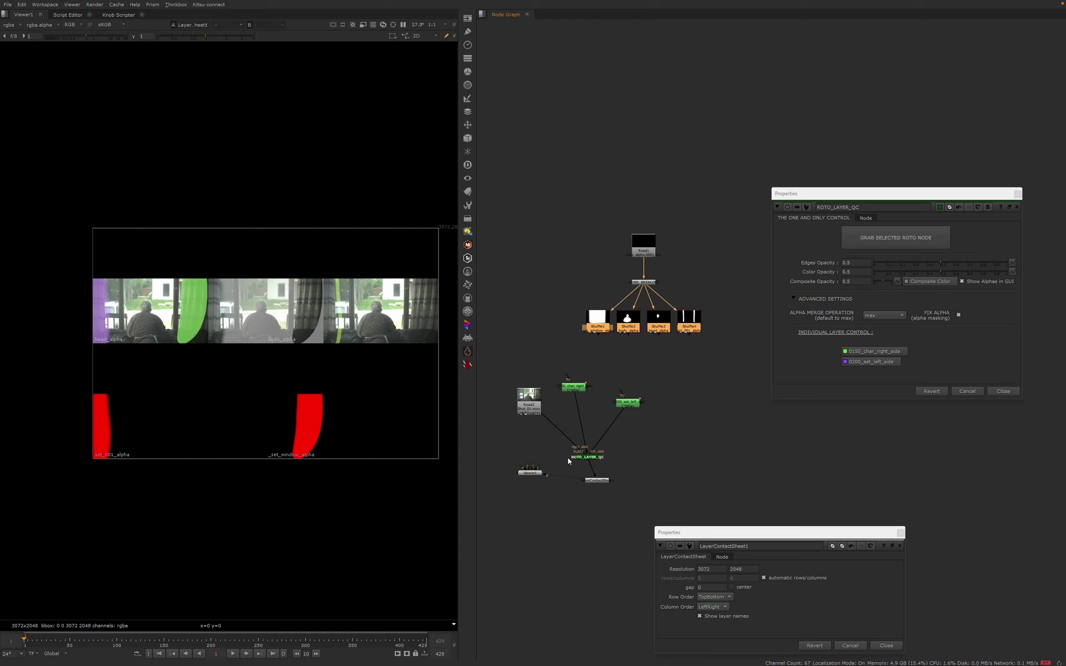
pyautogui.click(885, 240)
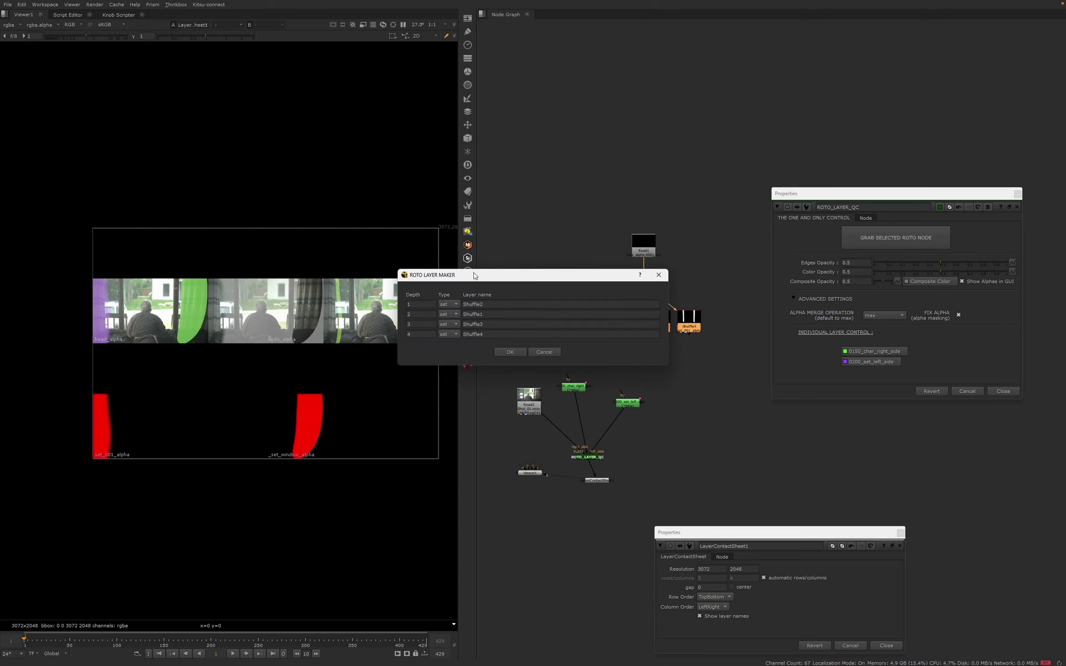
pyautogui.moveTo(474, 276); pyautogui.dragTo(632, 359)
pyautogui.doubleClick(576, 387)
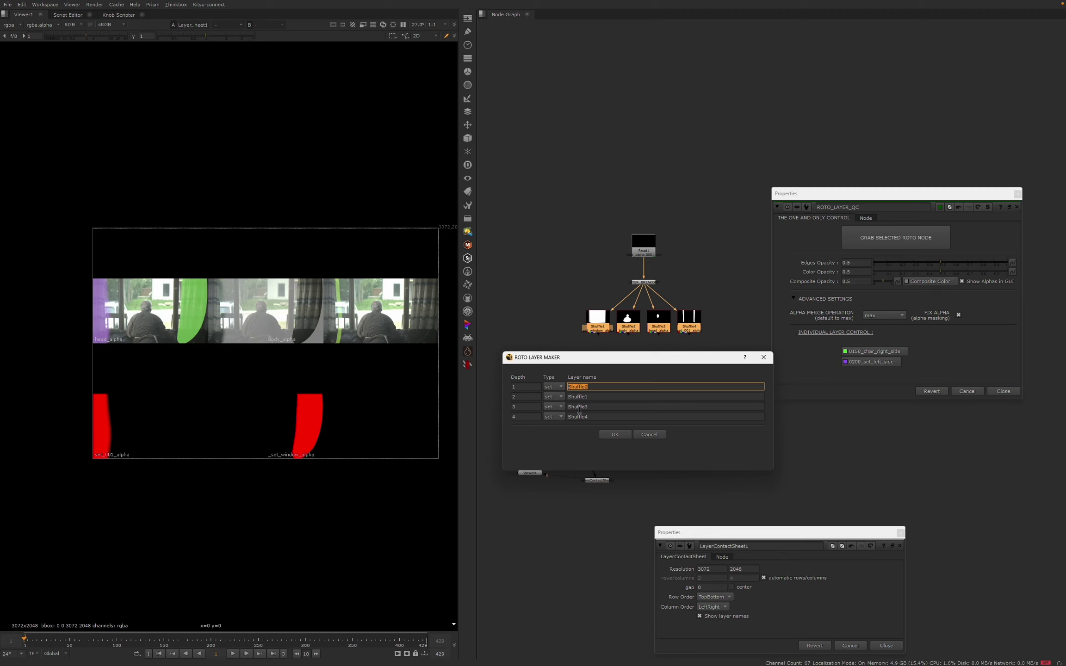
pyautogui.write('he')
pyautogui.click(524, 387)
pyautogui.write('50')
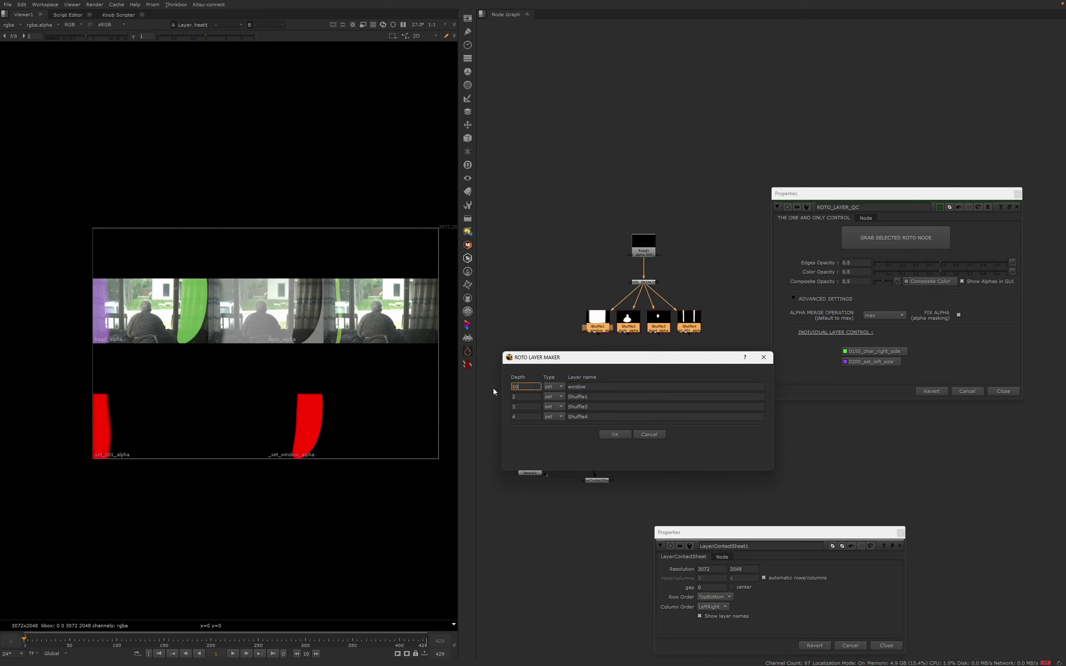
# Name the remaining three layers body, head and set_element in the layer maker
pyautogui.doubleClick(575, 397)
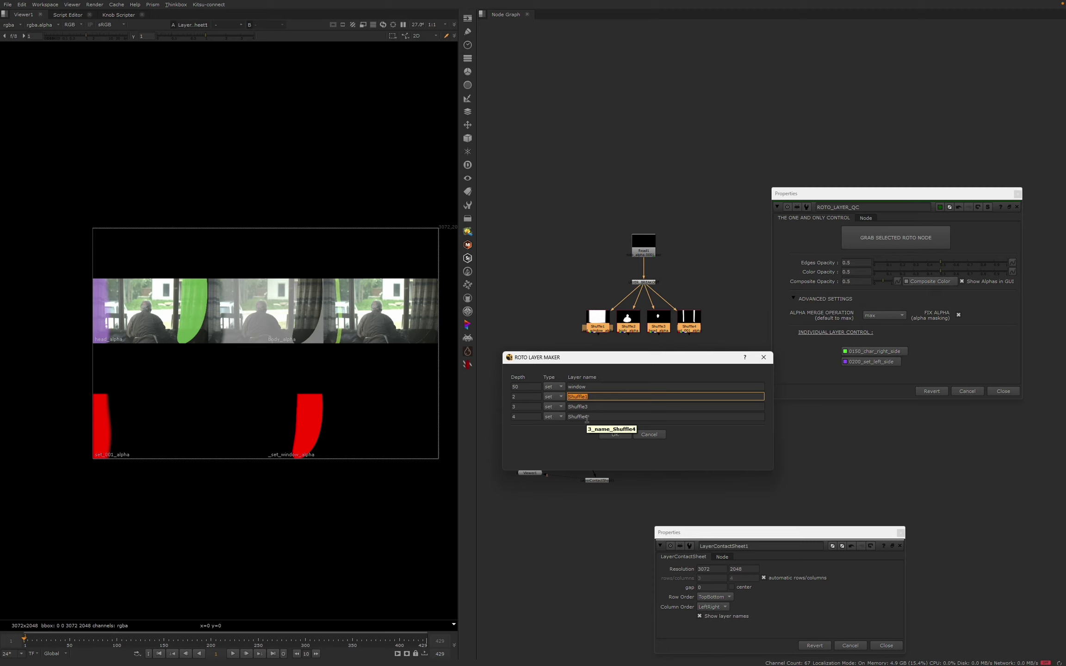
pyautogui.write('body')
pyautogui.press('Tab')
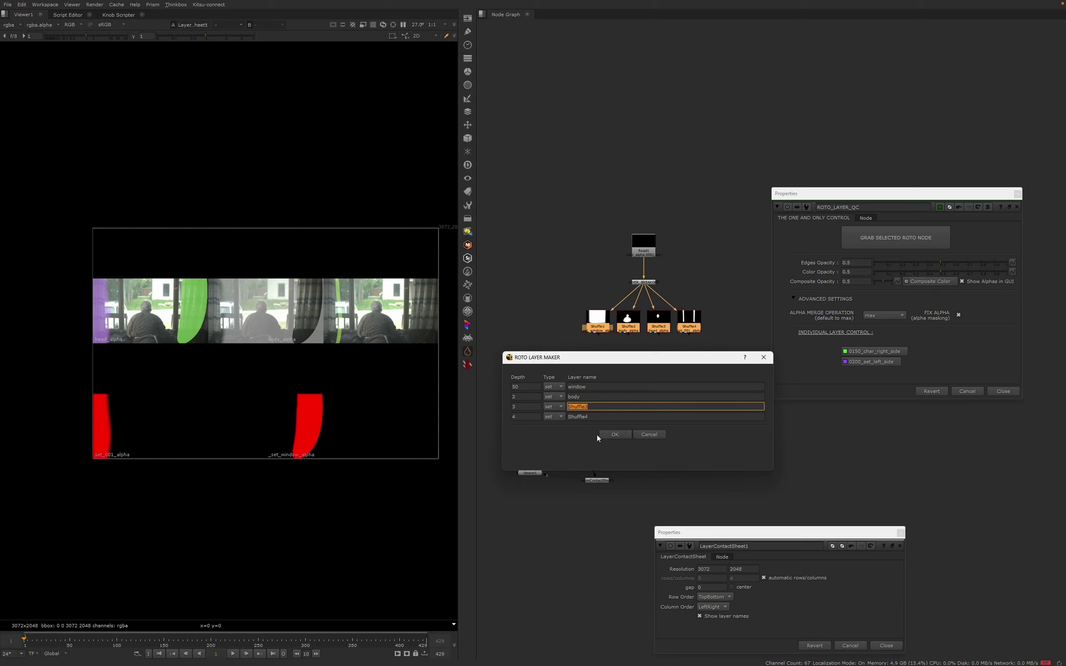
pyautogui.write('head')
pyautogui.click(589, 417)
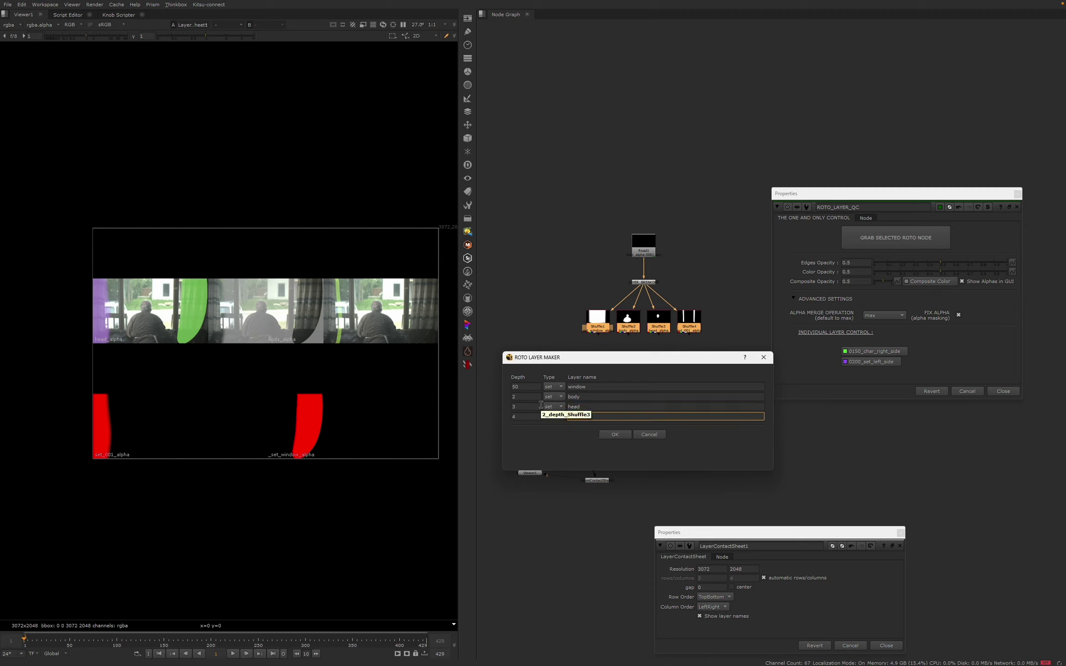
# Set the type of the head and body layers to char and build the four roto layers
pyautogui.click(557, 407)
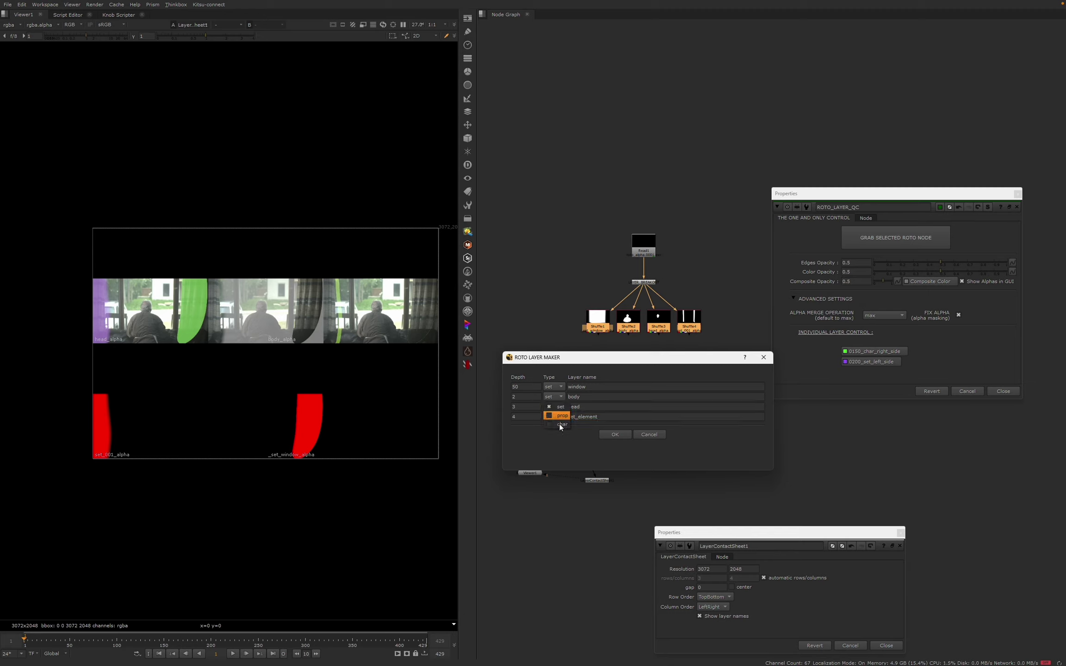
pyautogui.click(554, 396)
pyautogui.click(555, 410)
pyautogui.doubleClick(514, 406)
pyautogui.click(614, 434)
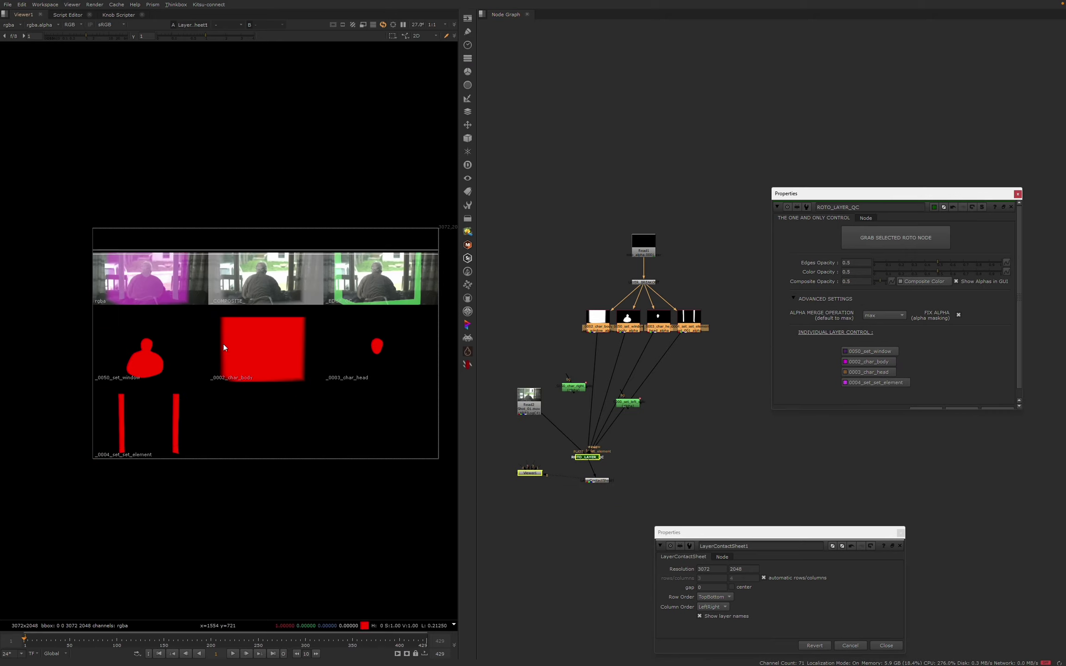
# Change the 0050_set_window layer colour to pure green, with red 0, green 1 and blue 0, and check it in the viewer
pyautogui.scroll(3, 326, 339)
pyautogui.scroll(-1, 240, 314)
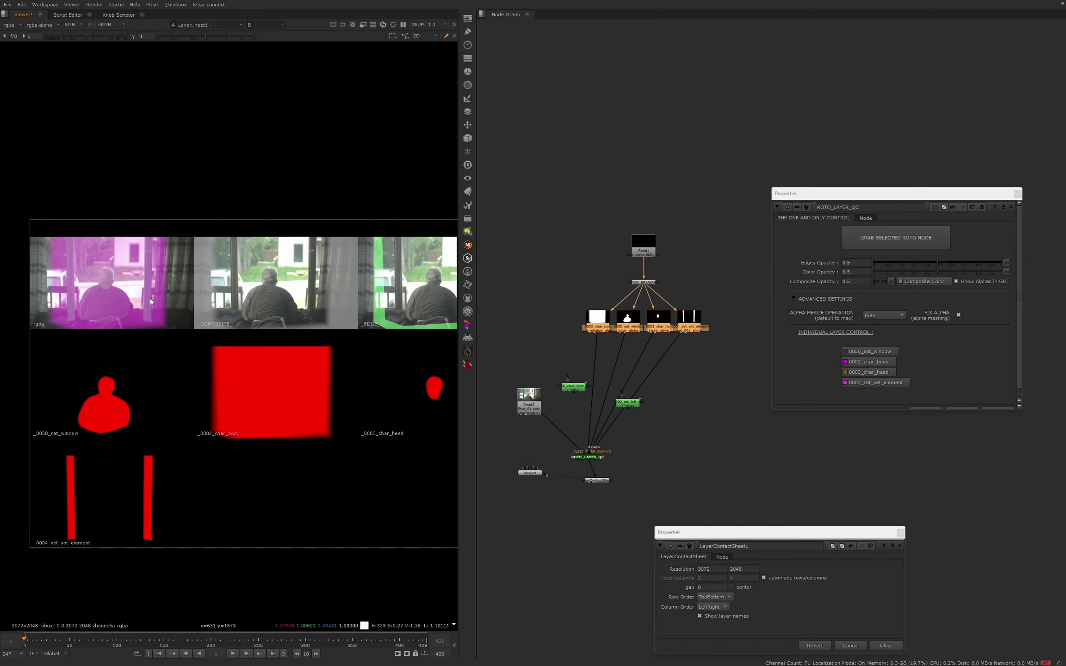
pyautogui.press('f')
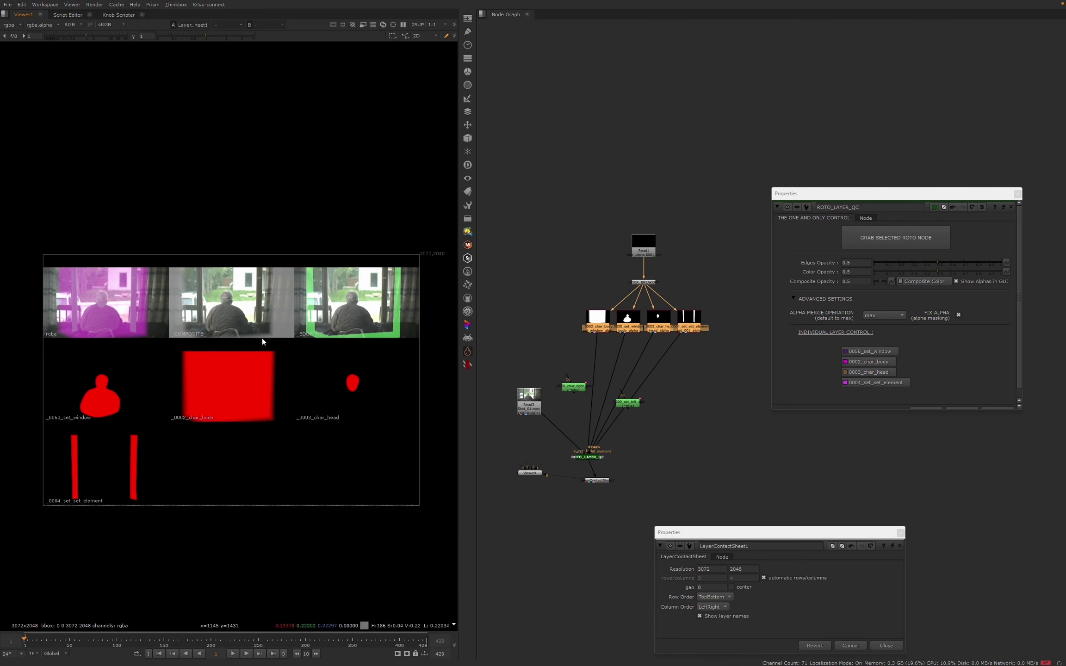
pyautogui.click(873, 354)
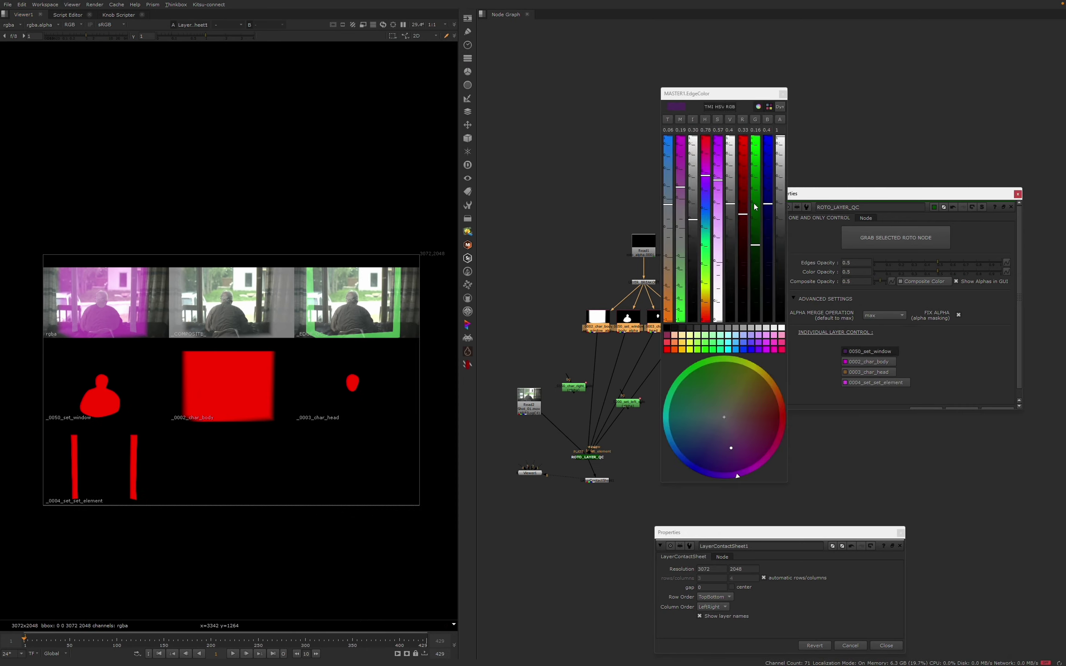
pyautogui.moveTo(755, 206); pyautogui.dragTo(747, 268)
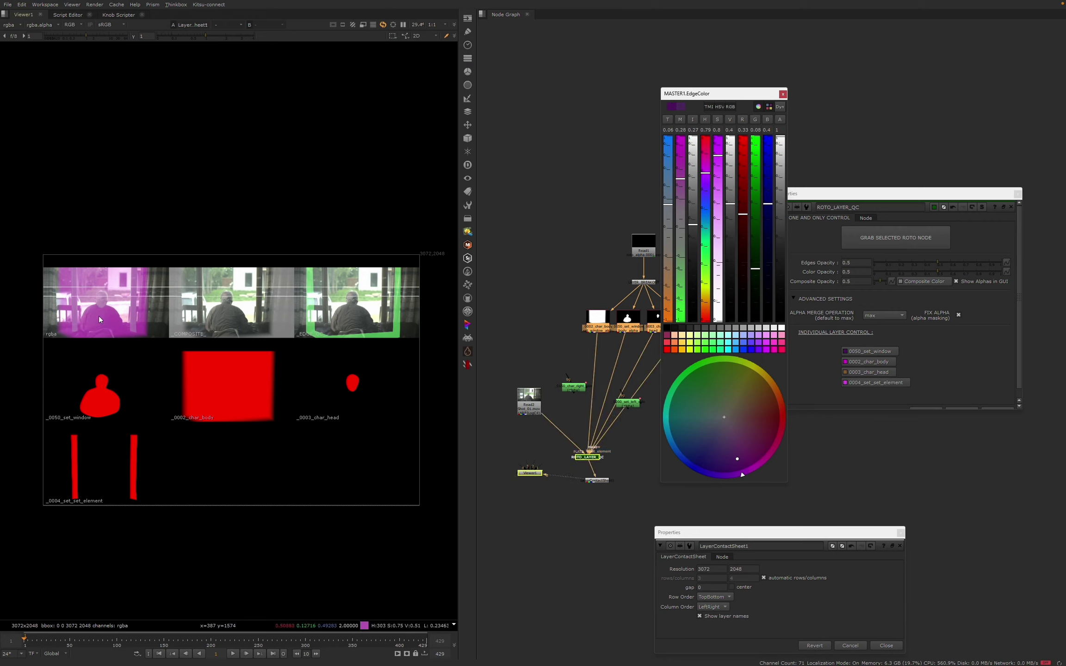
pyautogui.click(592, 248)
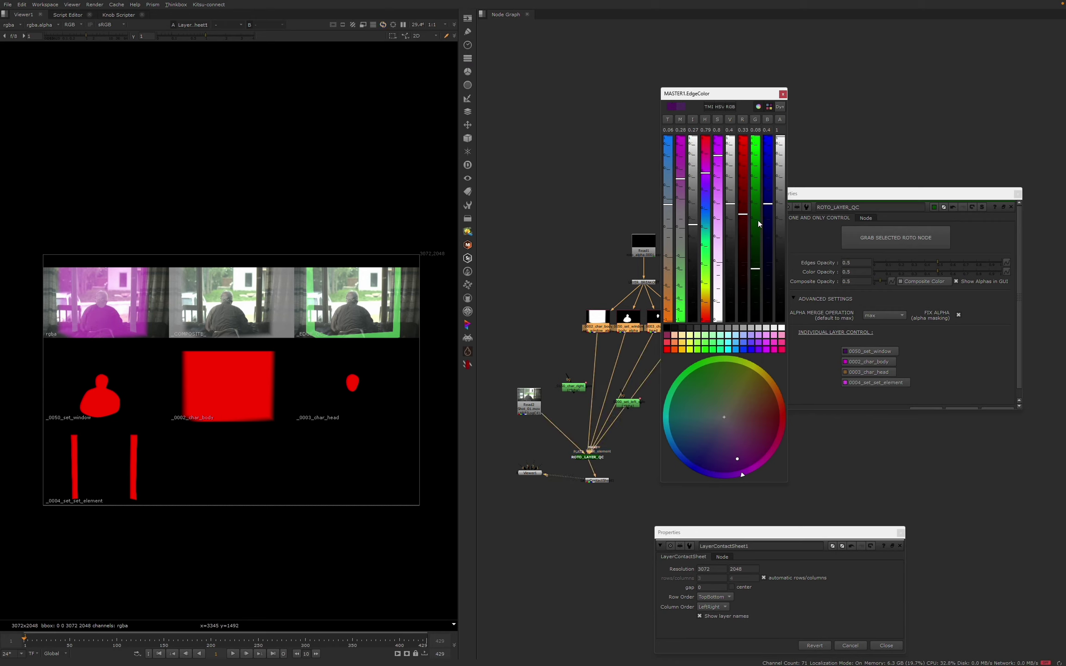
pyautogui.moveTo(755, 268); pyautogui.dragTo(756, 139)
pyautogui.moveTo(743, 267); pyautogui.dragTo(741, 341)
pyautogui.moveTo(767, 216); pyautogui.dragTo(764, 331)
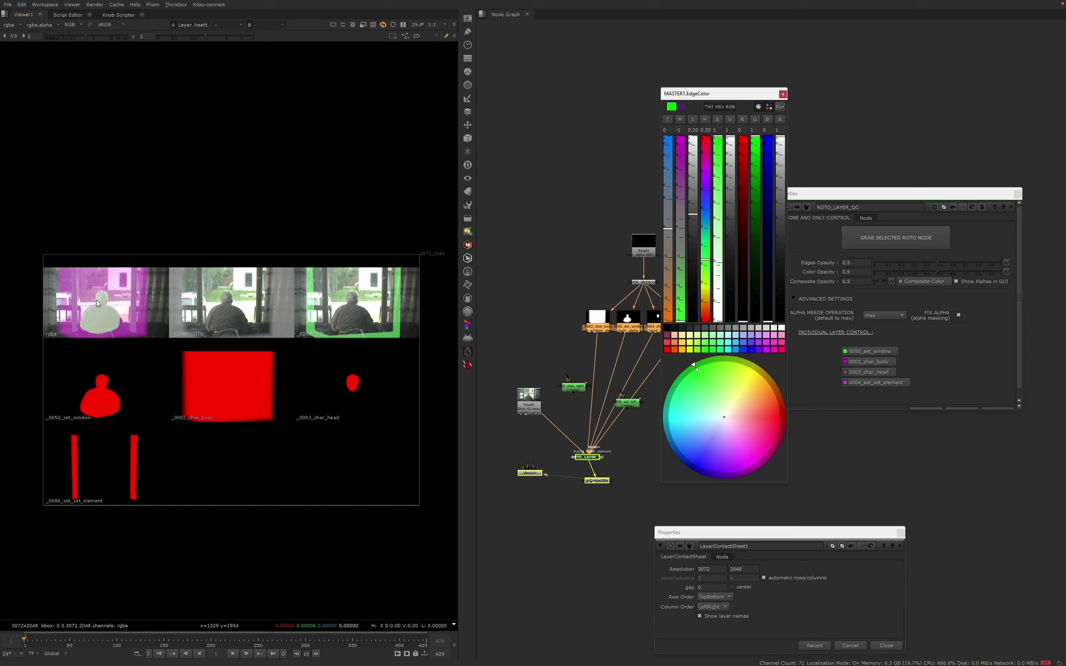
pyautogui.scroll(6, 99, 322)
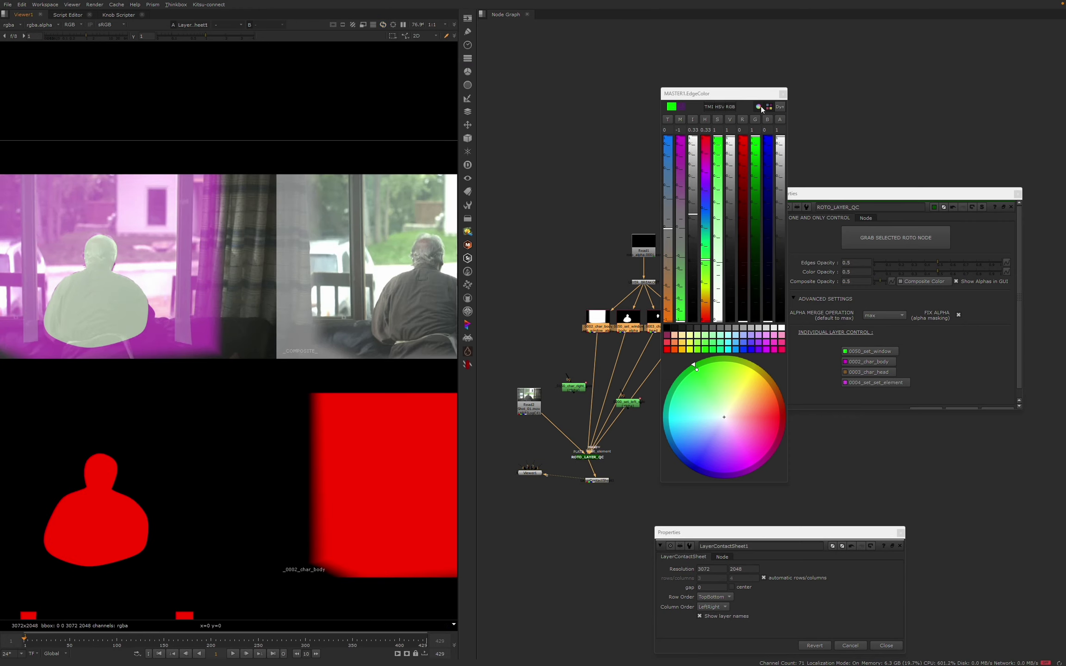
pyautogui.click(782, 93)
# Change the 0003_char_head layer colour to pure blue
pyautogui.click(869, 372)
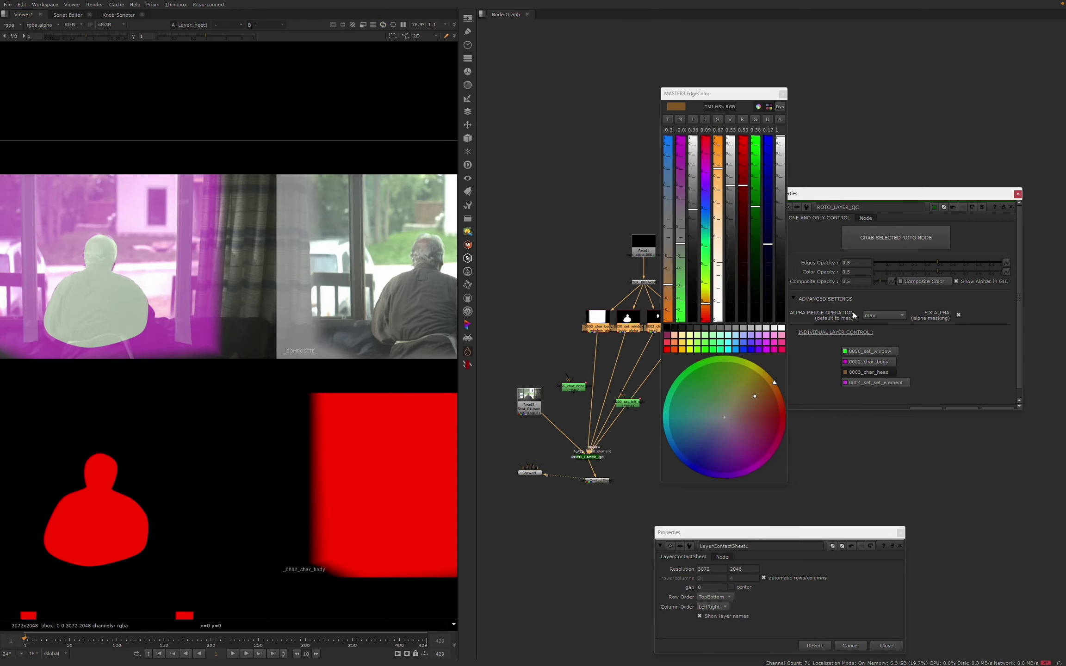
pyautogui.click(743, 343)
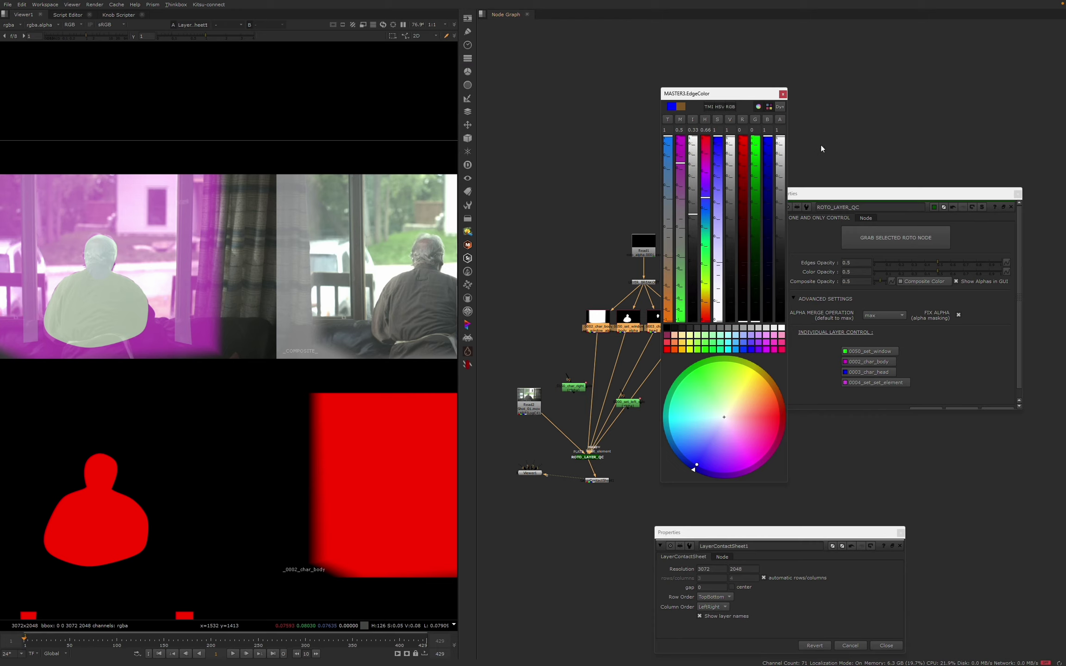
pyautogui.click(783, 94)
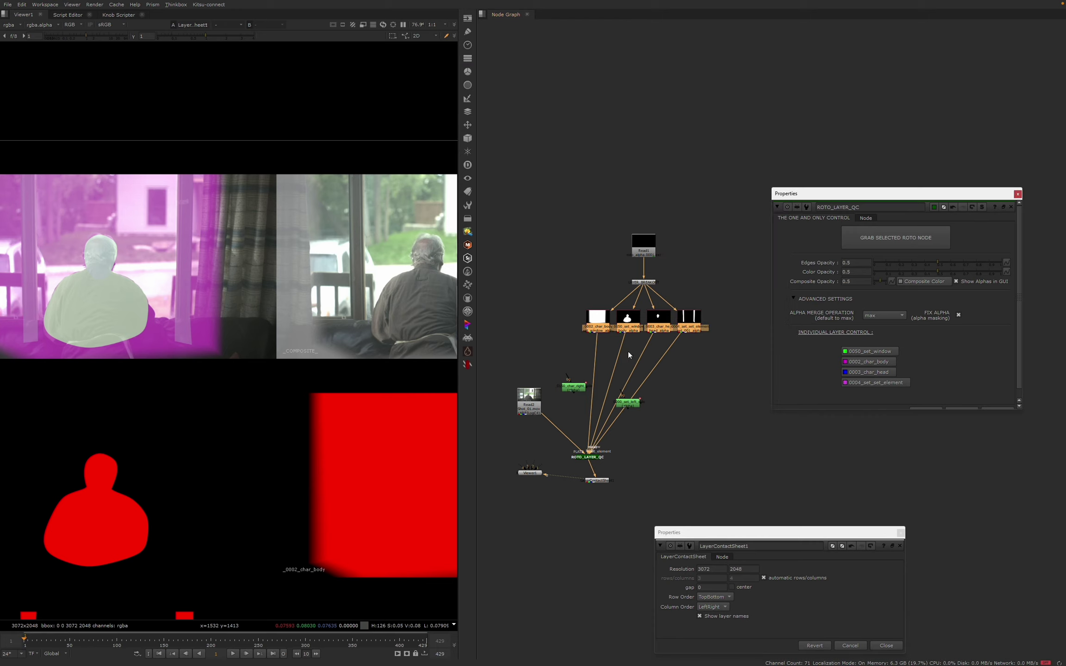
# Grab only the body, head and set_element Shuffle nodes into ROTO_LAYER_QC with their existing depths, types and names, and examine the contact sheet
pyautogui.click(628, 320)
pyautogui.click(597, 318)
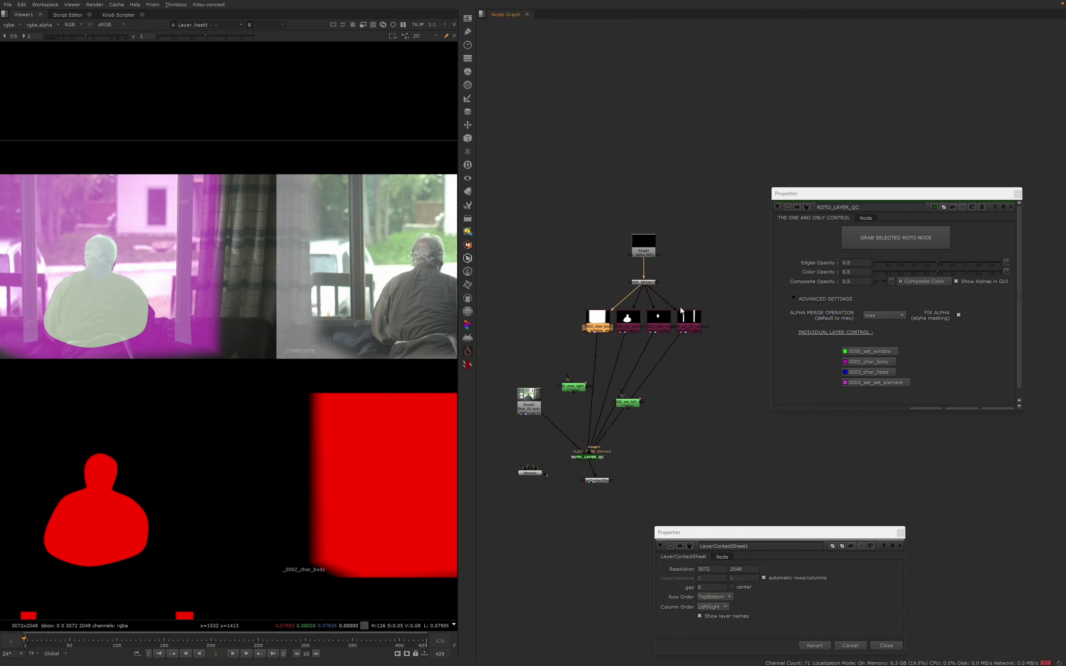
pyautogui.keyDown('shift'); pyautogui.moveTo(646, 308); pyautogui.dragTo(728, 395); pyautogui.keyUp('shift')
pyautogui.click(899, 236)
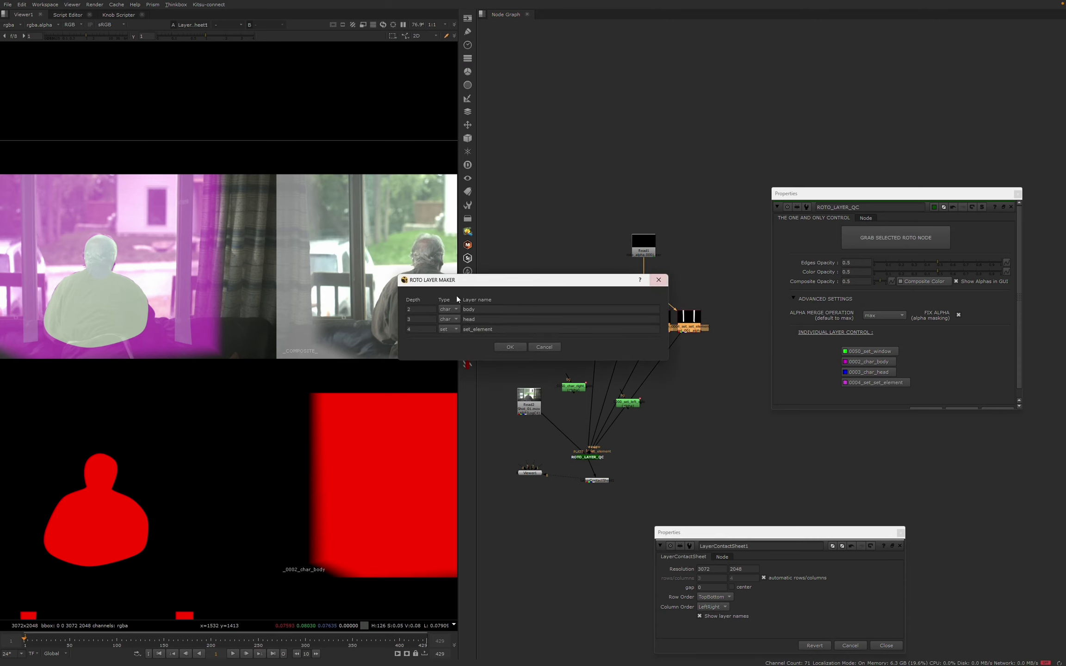
pyautogui.click(510, 347)
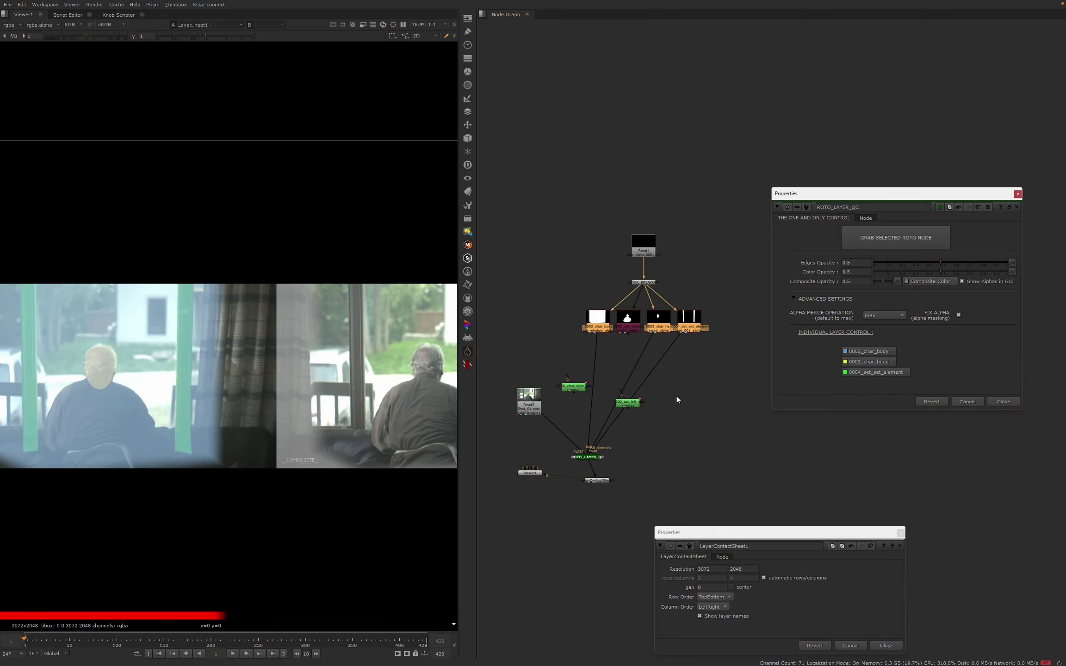
pyautogui.scroll(-2, 145, 339)
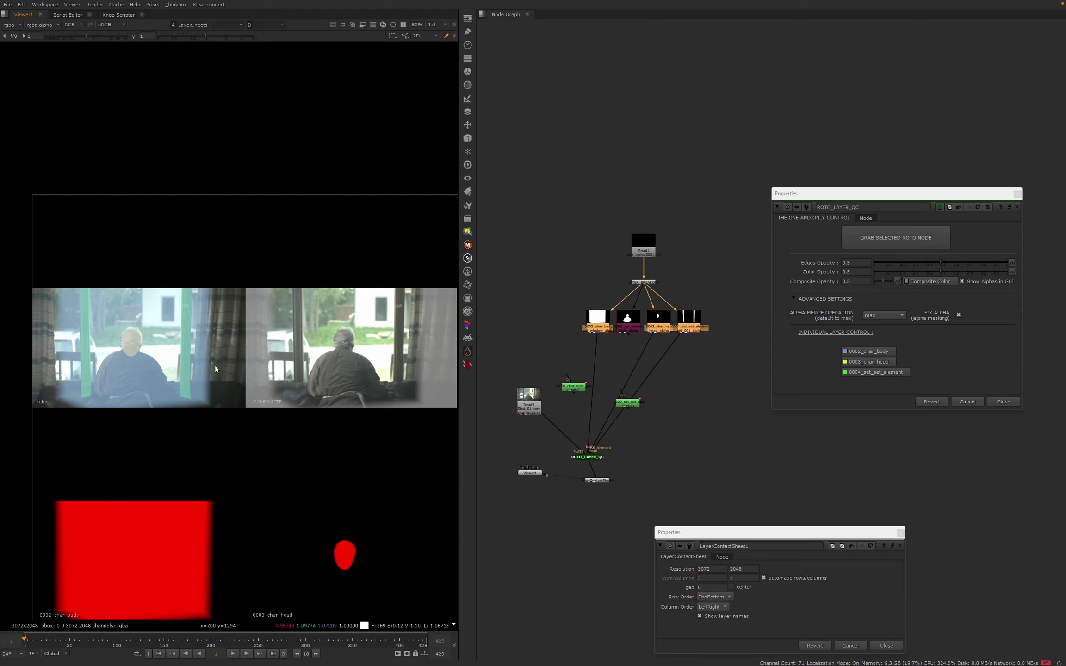
pyautogui.scroll(-2, 215, 365)
pyautogui.scroll(2, 176, 380)
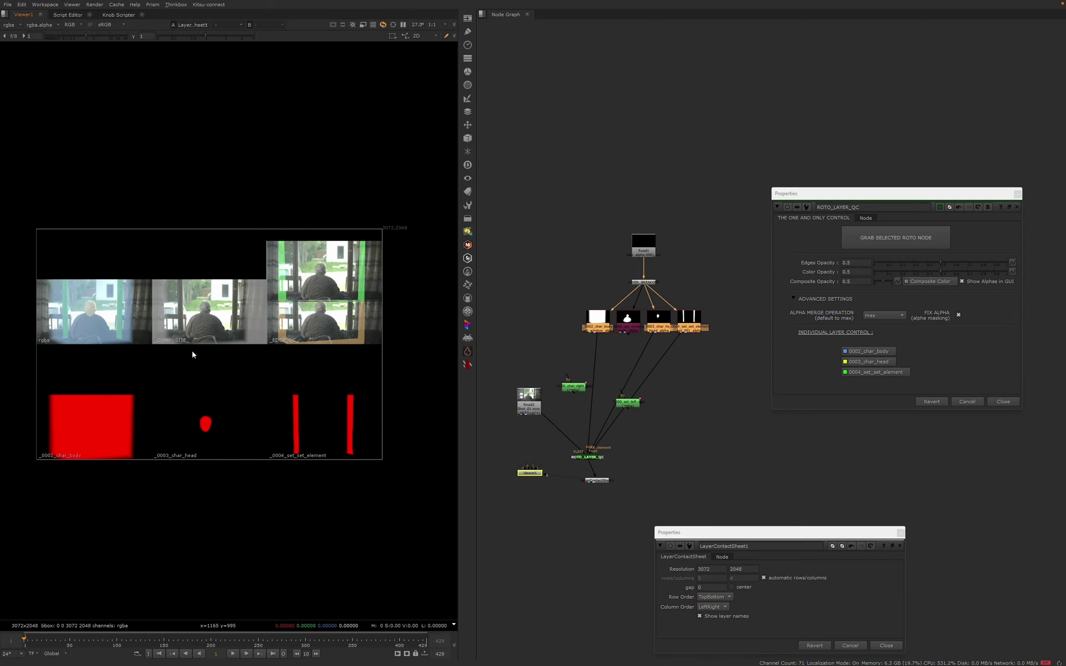
pyautogui.moveTo(120, 372); pyautogui.dragTo(175, 365, button='middle')
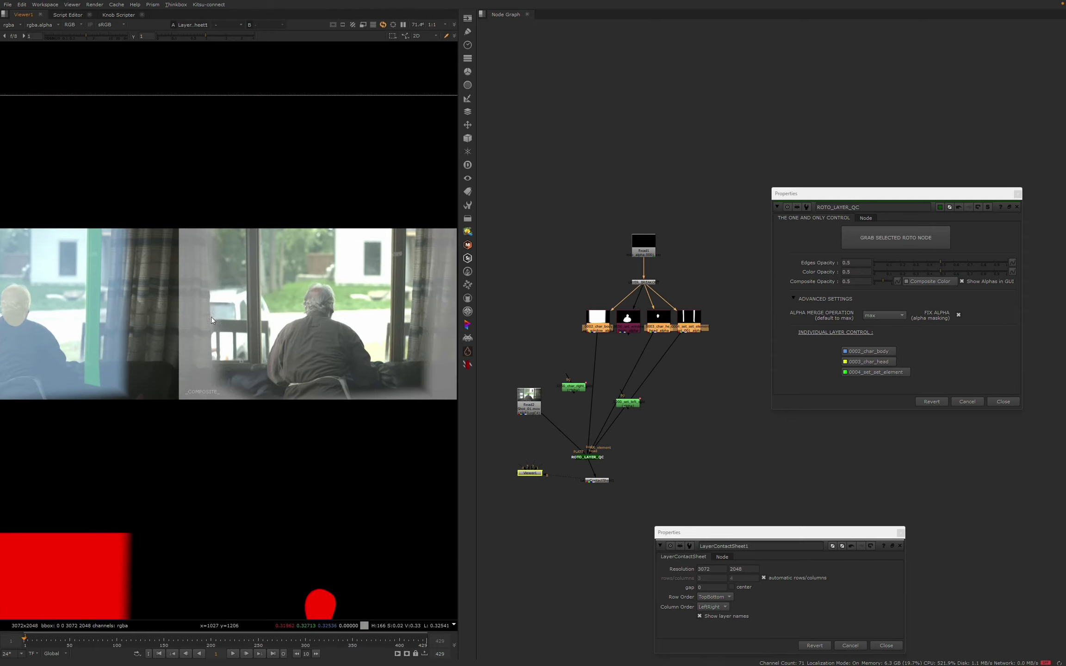
pyautogui.scroll(-2, 211, 317)
pyautogui.scroll(-2, 181, 373)
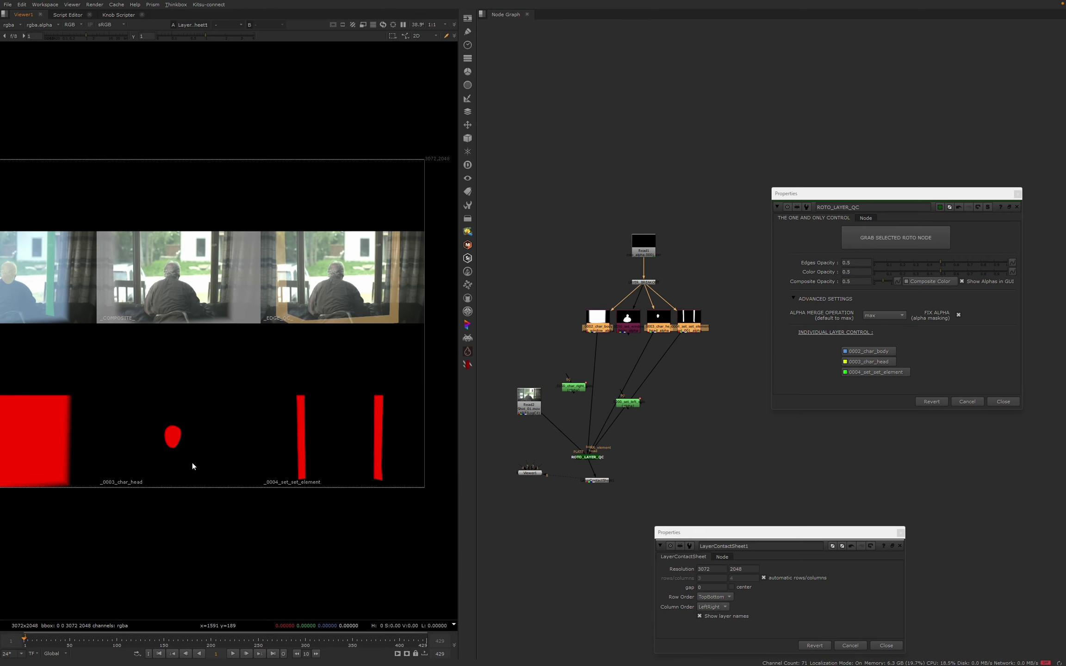
# Add a Dot below ROTO_LAYER_QC and delete the LayerContactSheet node
pyautogui.moveTo(192, 463); pyautogui.dragTo(223, 496, button='middle')
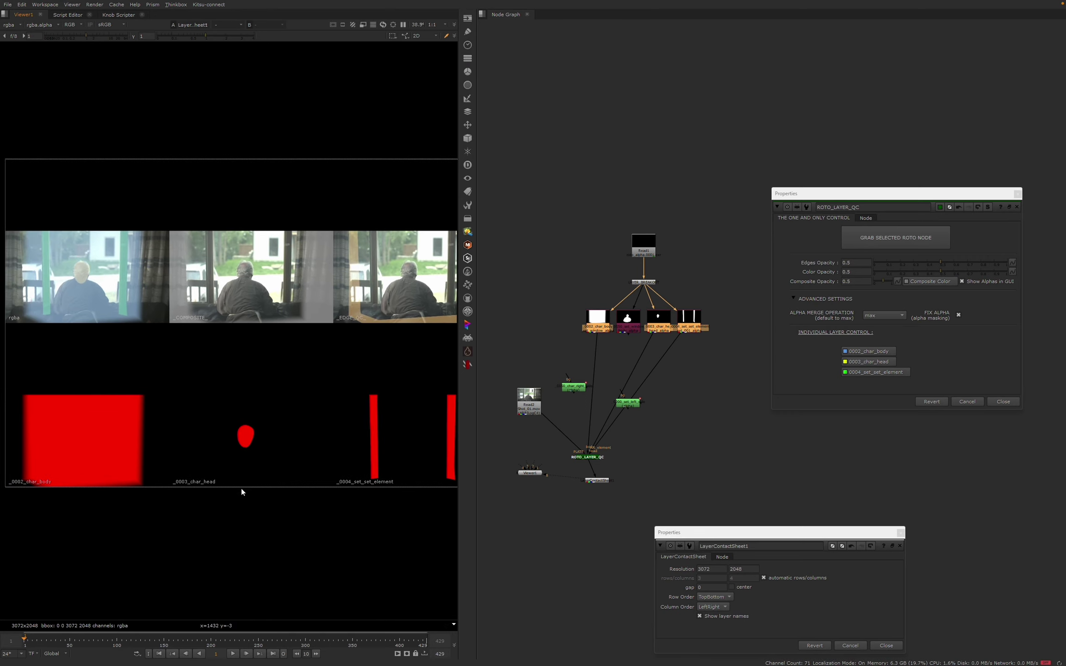
pyautogui.scroll(1, 613, 475)
pyautogui.scroll(3, 613, 473)
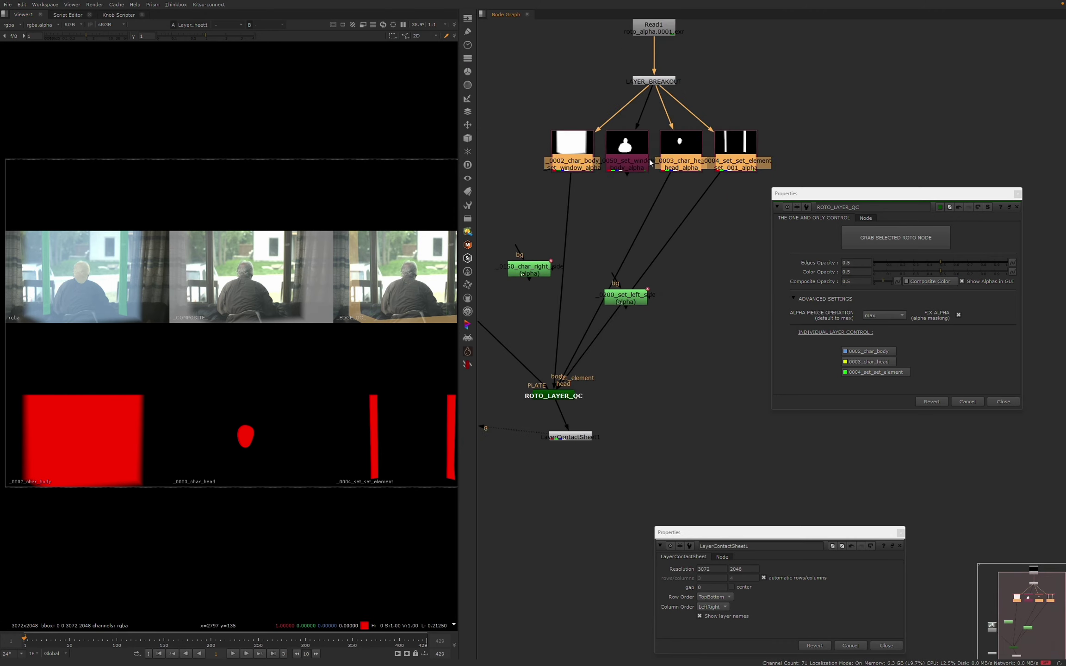
pyautogui.scroll(-2, 679, 255)
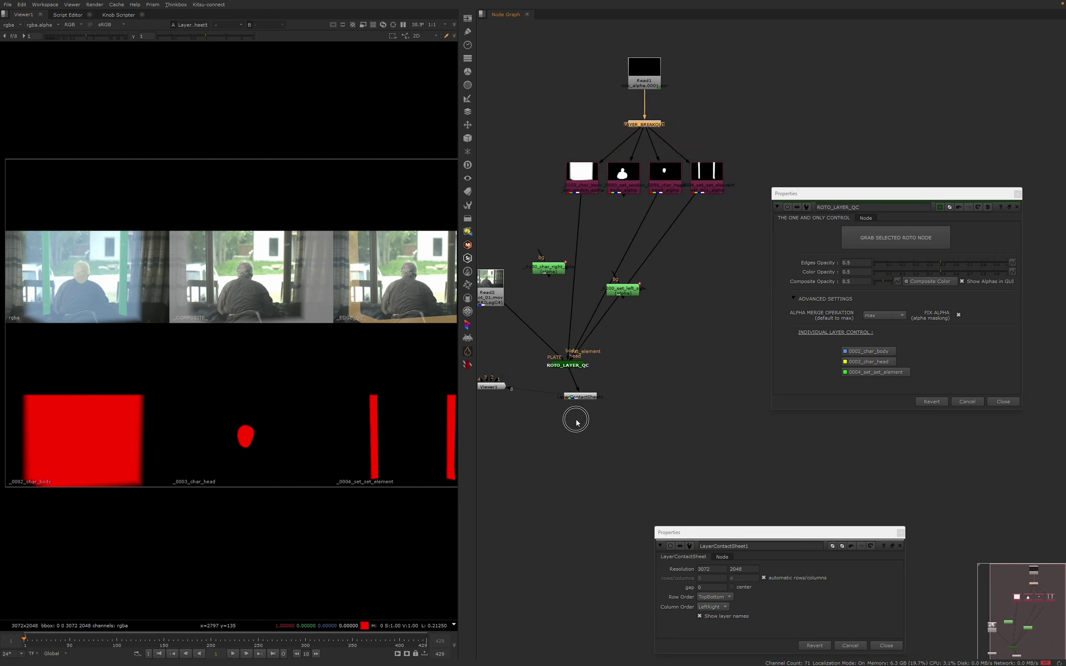
pyautogui.scroll(3, 574, 418)
pyautogui.moveTo(595, 350); pyautogui.dragTo(555, 482)
pyautogui.click(570, 288)
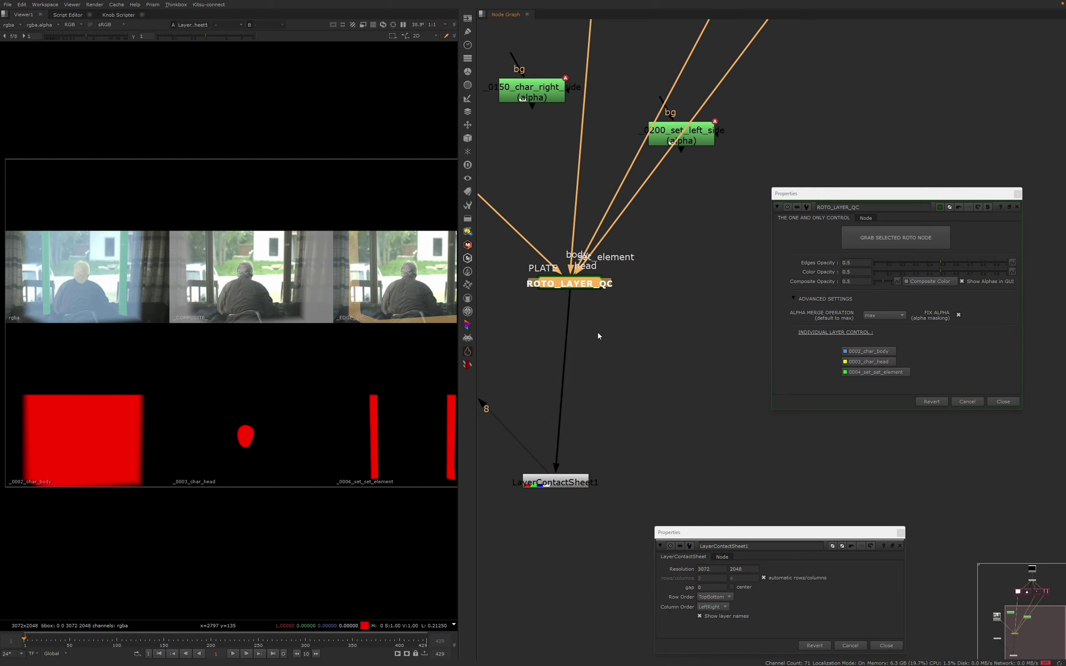
pyautogui.press('.')
pyautogui.moveTo(576, 380); pyautogui.dragTo(587, 433)
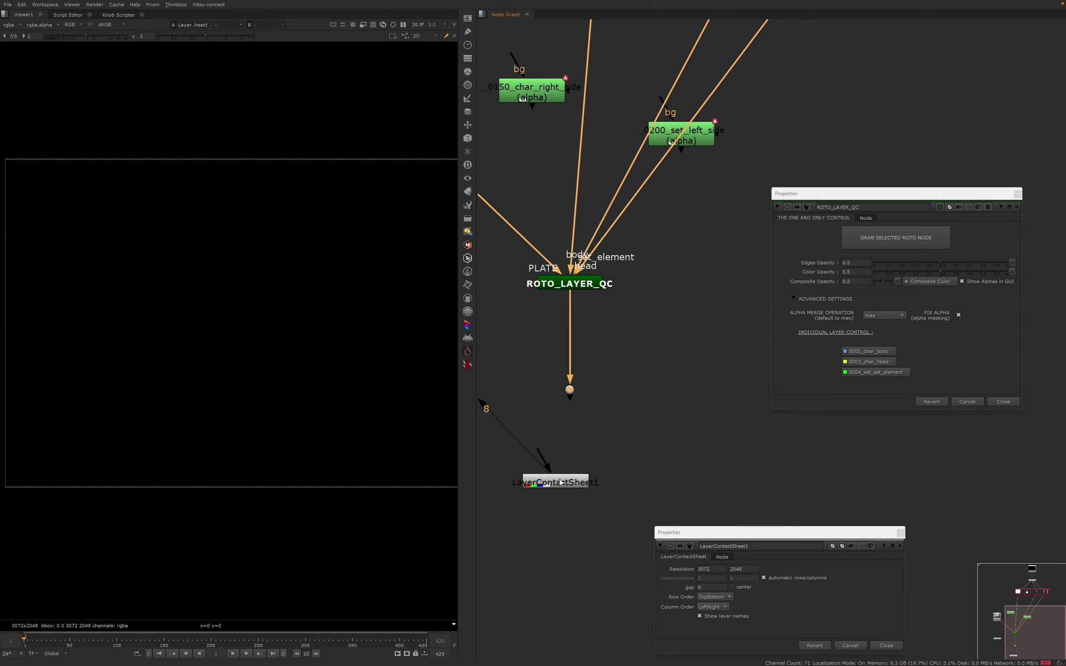
pyautogui.moveTo(562, 483); pyautogui.dragTo(473, 571)
pyautogui.press('Delete')
pyautogui.moveTo(543, 368); pyautogui.dragTo(655, 445)
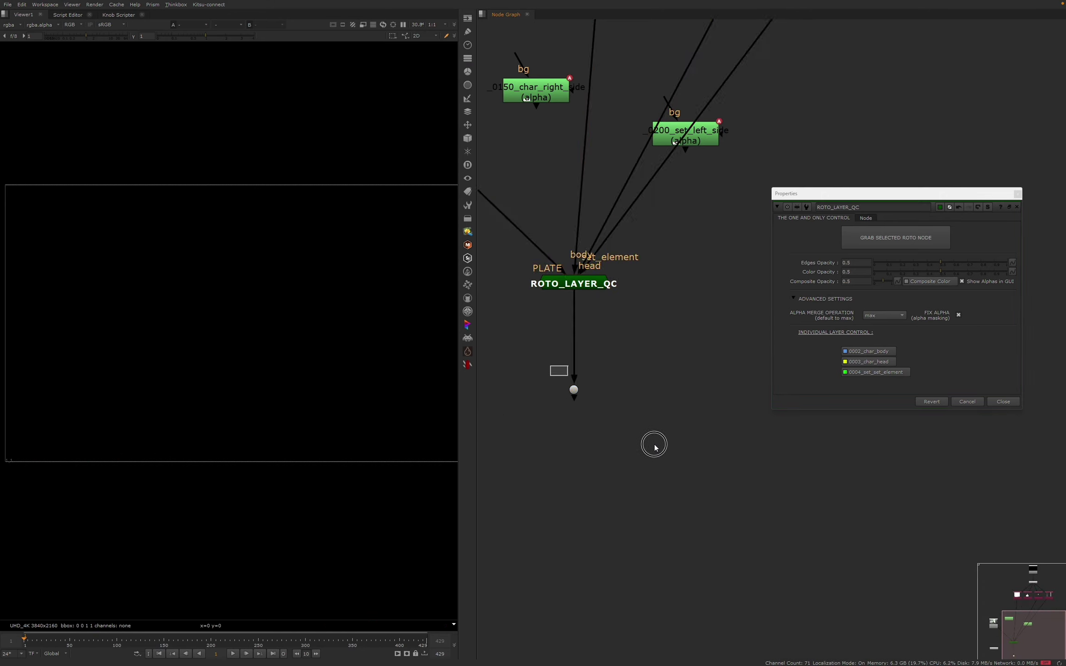
# Add a PostageStamp node below the Dot, keeping its thumbnail on and hiding its input
pyautogui.press('Tab')
pyautogui.write('post')
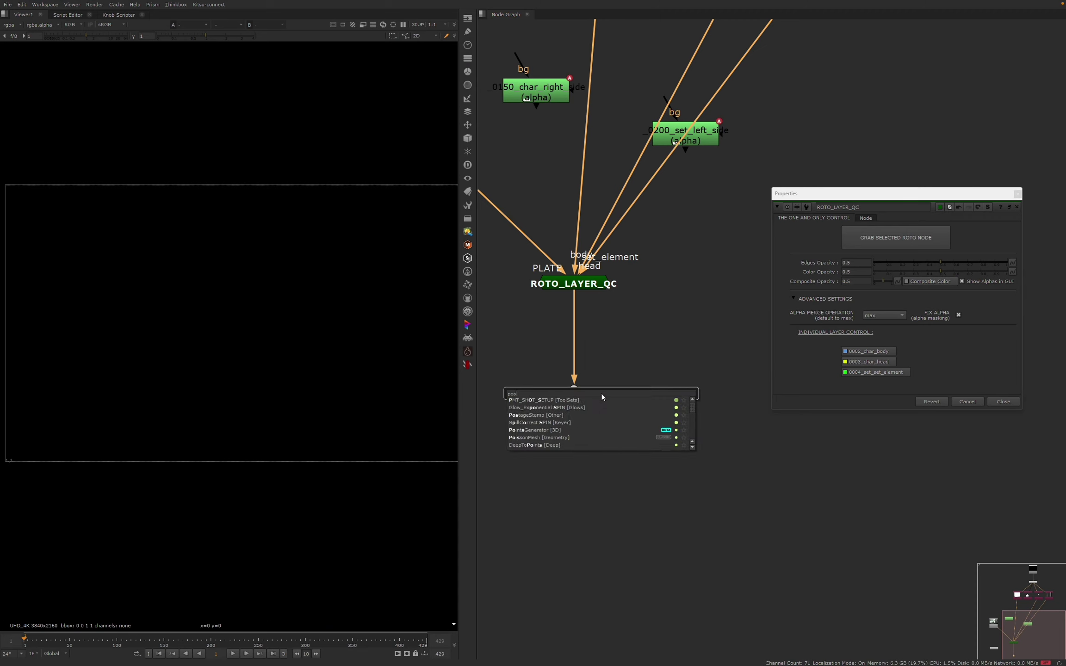
pyautogui.press('Down')
pyautogui.press('Return')
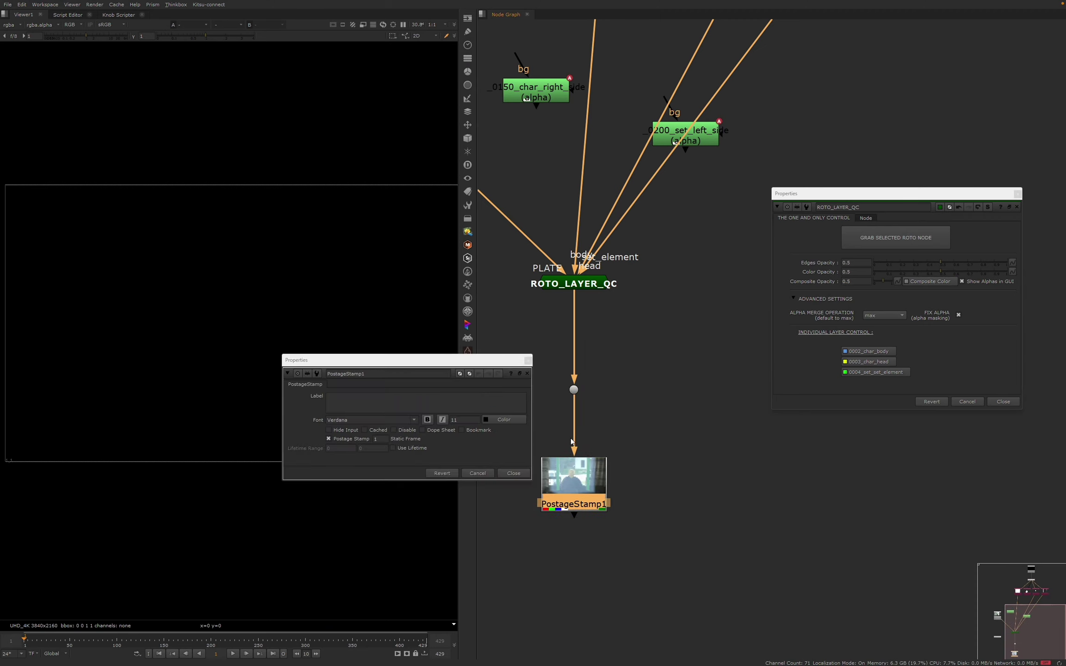
pyautogui.click(329, 438)
pyautogui.click(514, 473)
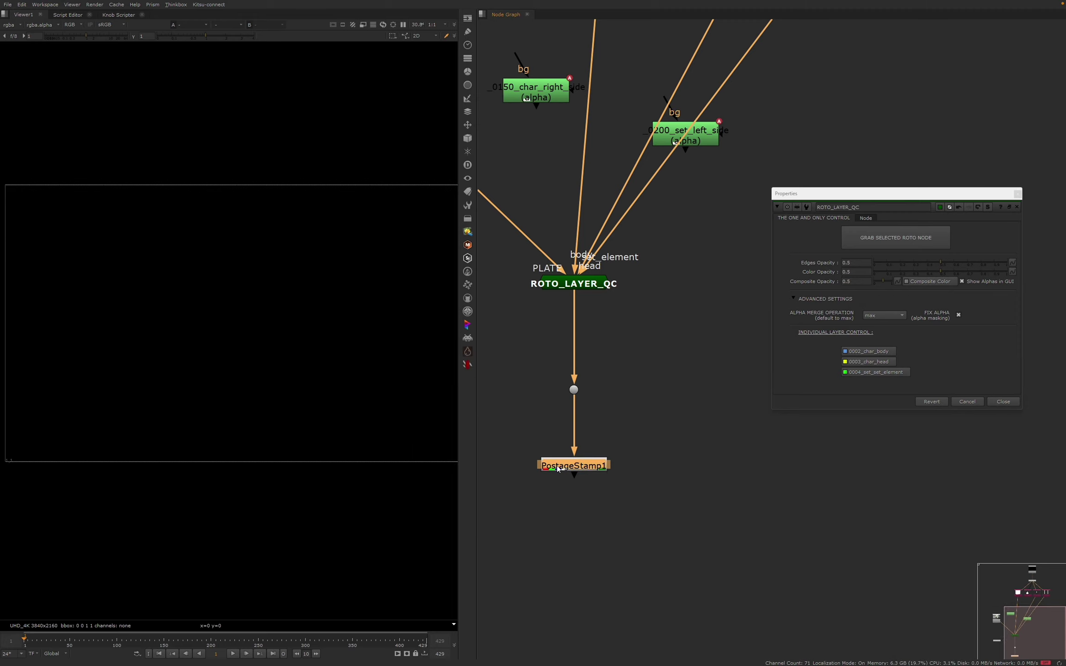
pyautogui.doubleClick(560, 466)
pyautogui.click(329, 438)
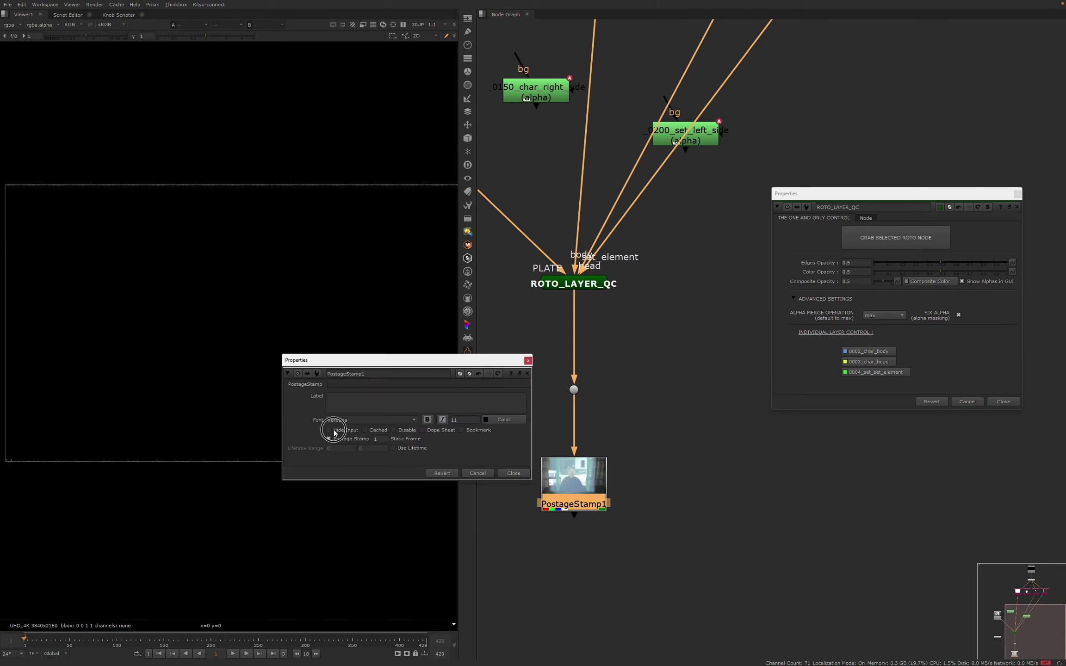
pyautogui.click(512, 472)
# Show the PostageStamp node's output in the viewer
pyautogui.click(624, 467)
pyautogui.scroll(-4, 675, 408)
pyautogui.click(627, 388)
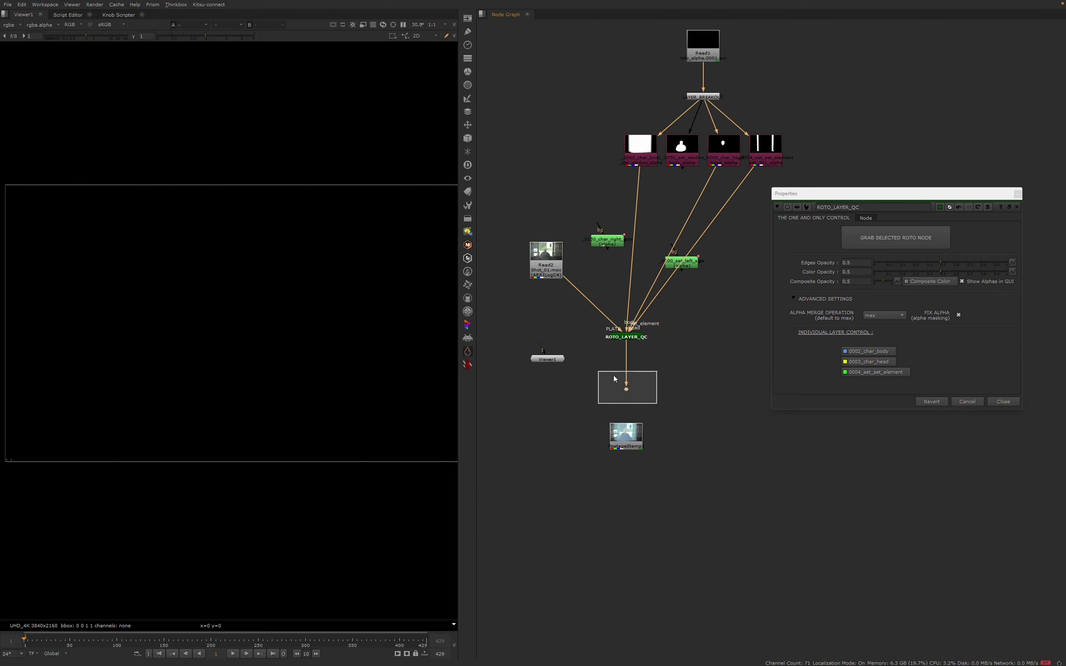
pyautogui.scroll(3, 635, 455)
pyautogui.click(690, 481)
pyautogui.click(605, 419)
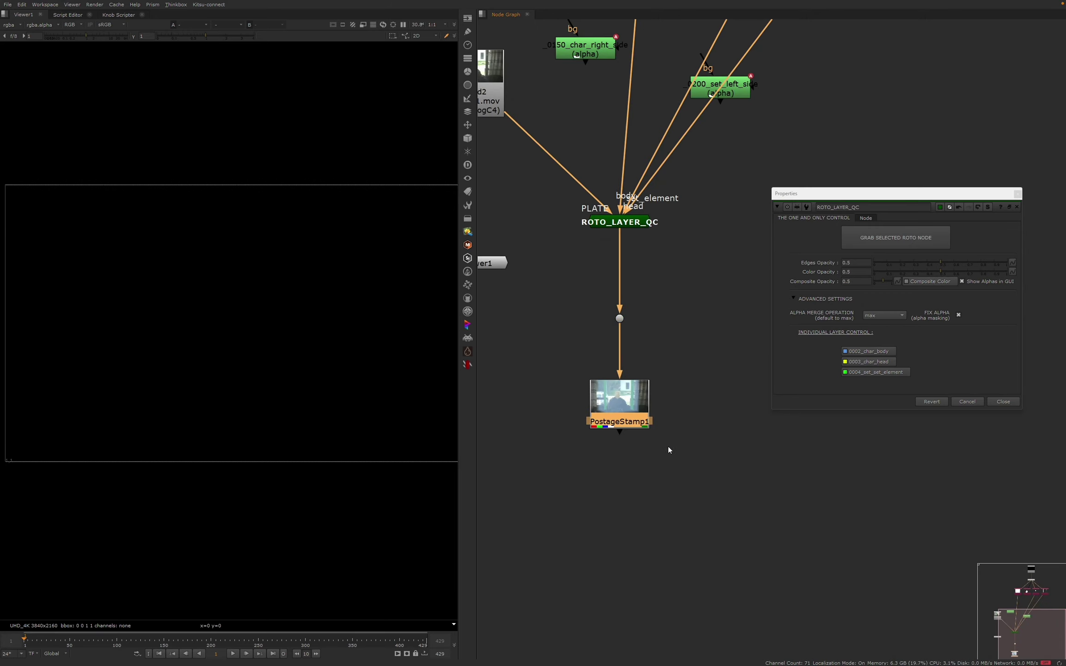
pyautogui.press('8')
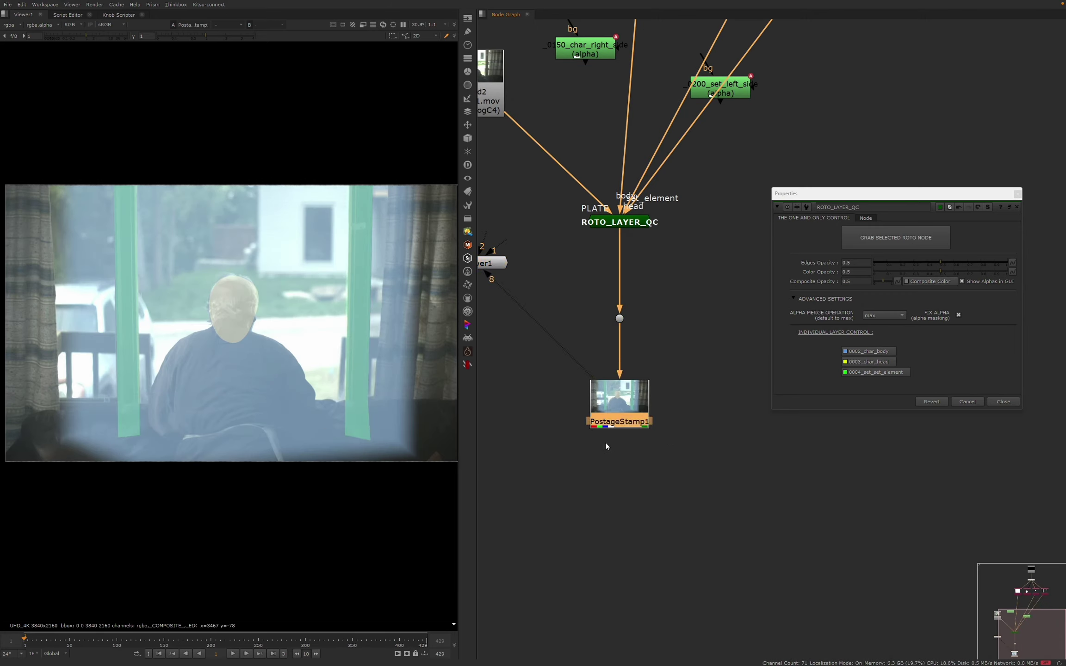
# Add a LAYER_BREAKOUT node below the PostageStamp and break its layers out into Shuffle nodes
pyautogui.hotkey('ctrl', 'v')
pyautogui.press('Return')
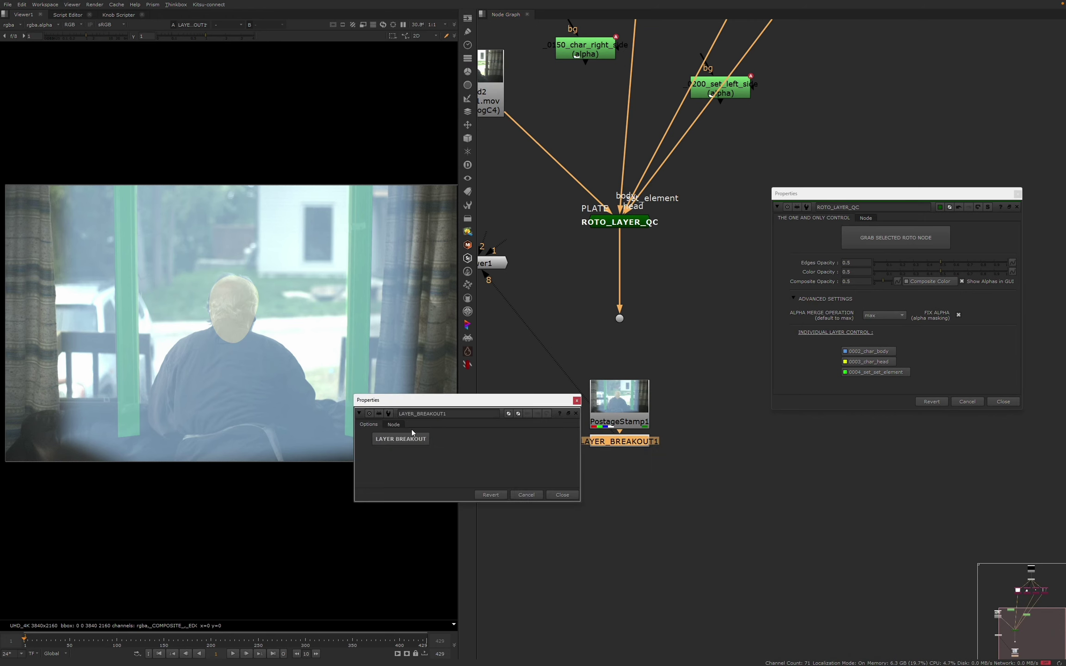
pyautogui.click(400, 439)
# Delete the rgb, rgba, composite and edge QC Shuffle nodes from the new breakout
pyautogui.scroll(-2, 561, 509)
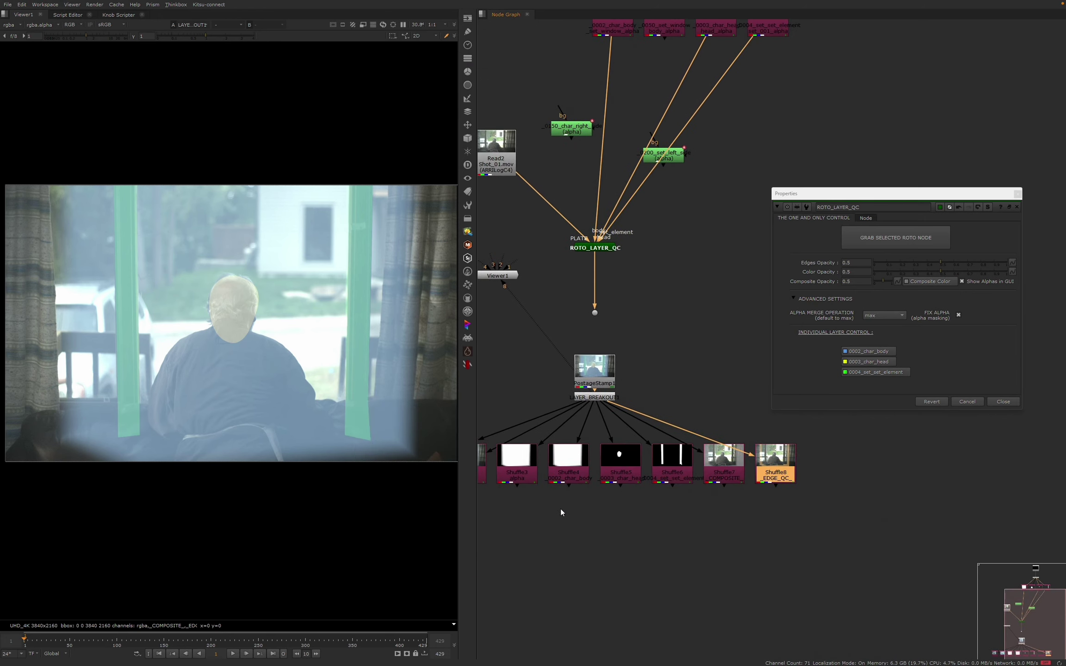
pyautogui.hscroll(-3, 593, 495)
pyautogui.moveTo(570, 513); pyautogui.dragTo(754, 437)
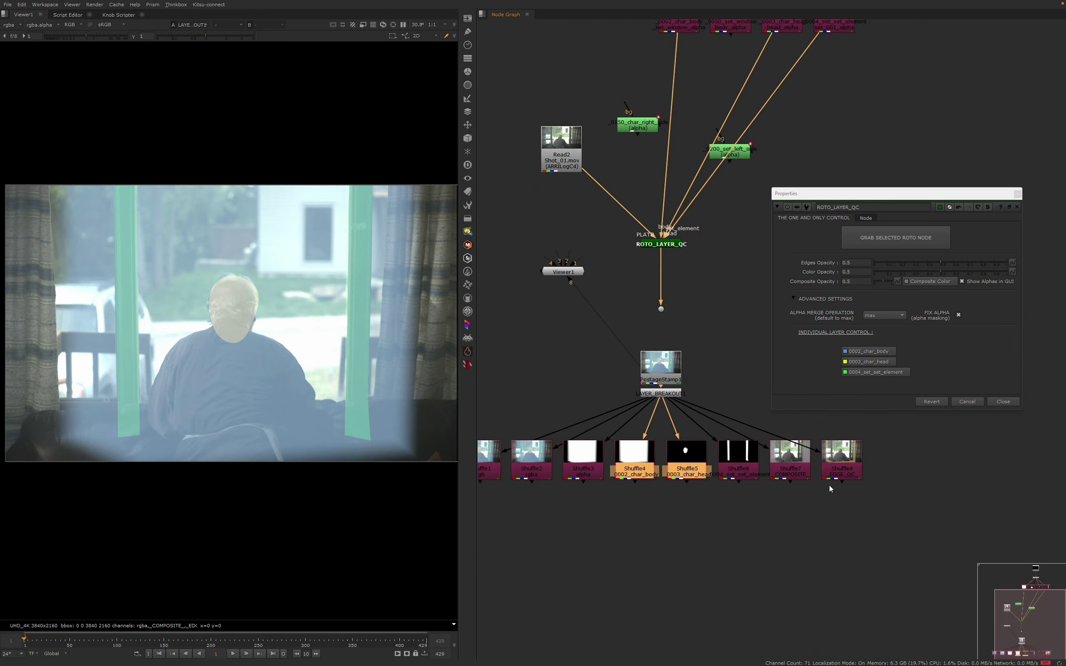
pyautogui.click(823, 485)
pyautogui.hscroll(-3, 816, 512)
pyautogui.scroll(-1, 816, 512)
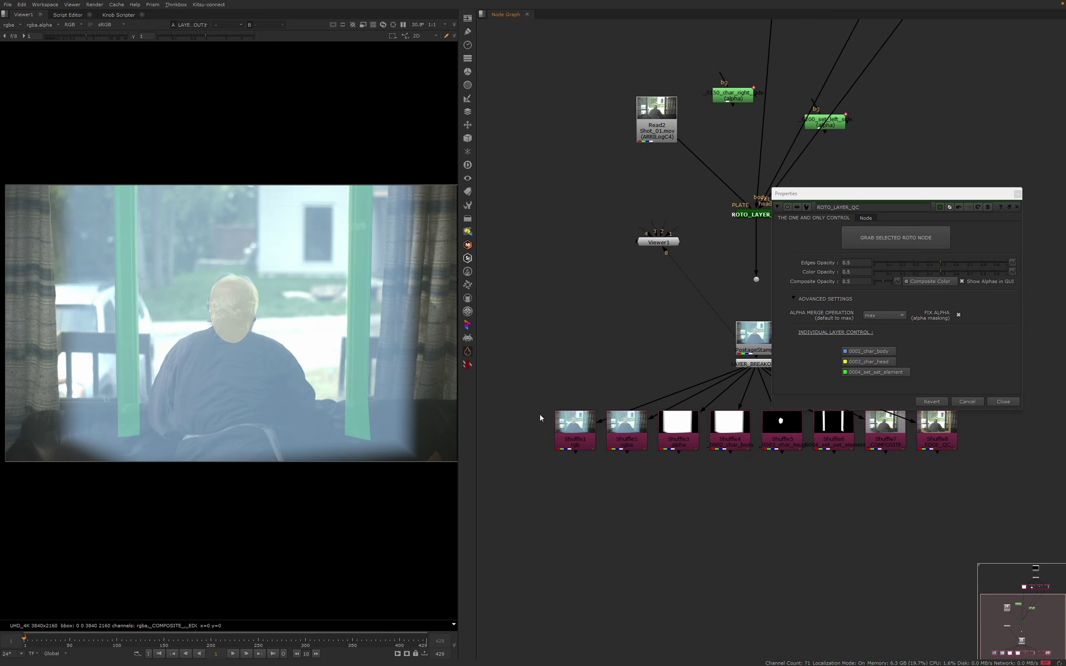
pyautogui.moveTo(524, 396); pyautogui.dragTo(642, 505)
pyautogui.press('Delete')
pyautogui.hscroll(3, 895, 471)
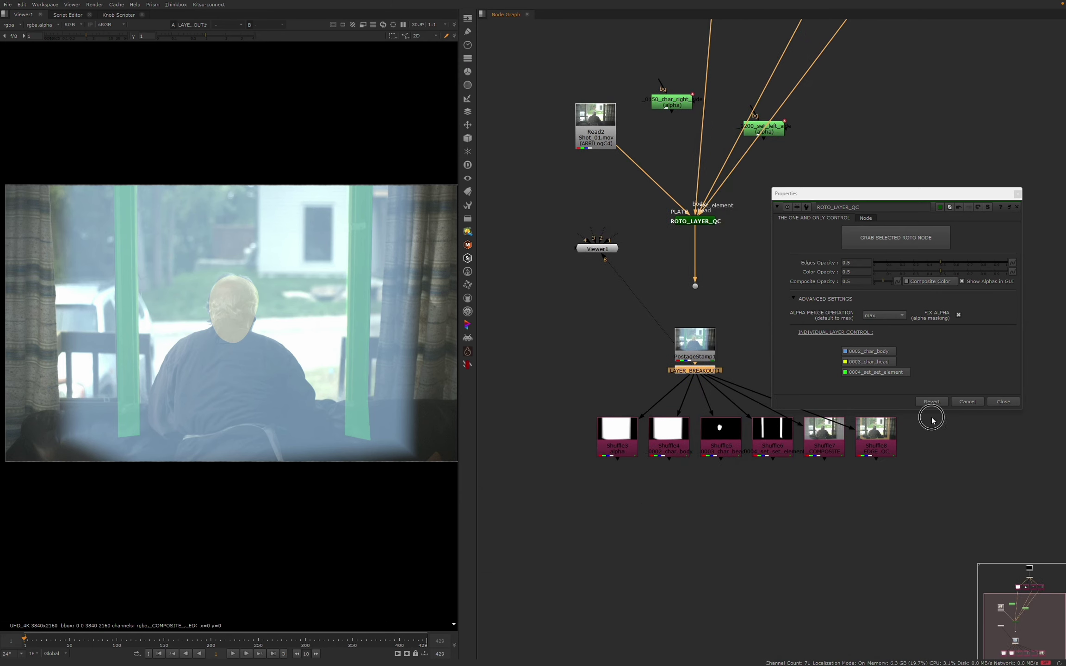
pyautogui.moveTo(930, 410); pyautogui.dragTo(802, 476)
pyautogui.press('Delete')
# Close the ROTO_LAYER_QC properties and delete the remaining alpha, body, head and set_element Shuffle nodes below the PostageStamp
pyautogui.moveTo(614, 493); pyautogui.dragTo(595, 481)
pyautogui.moveTo(551, 400); pyautogui.dragTo(766, 565)
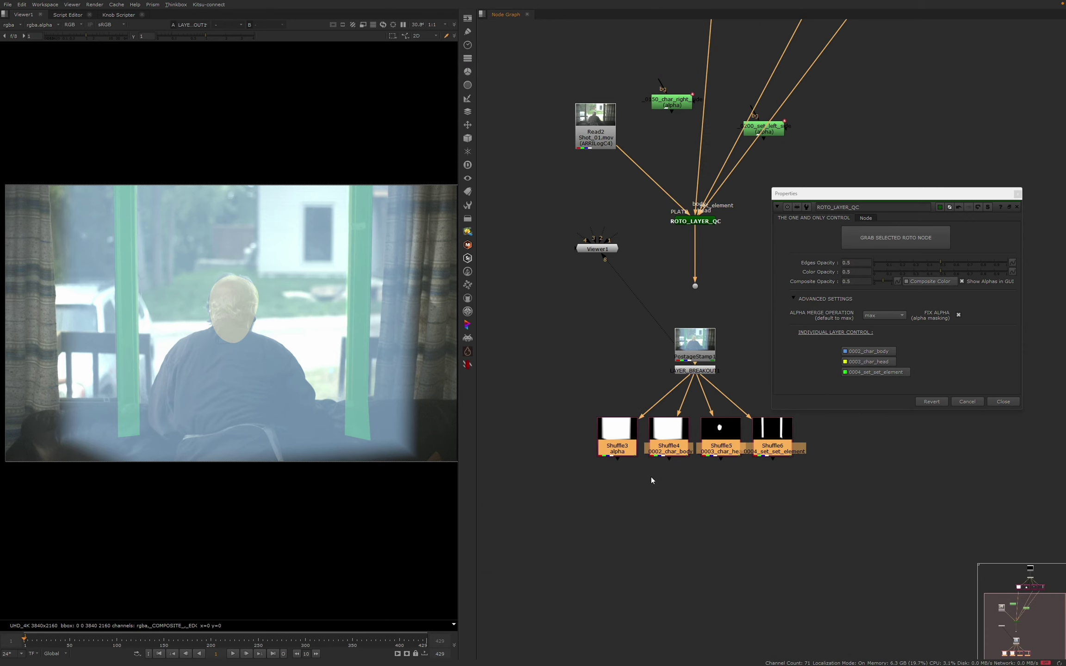
pyautogui.scroll(3, 652, 472)
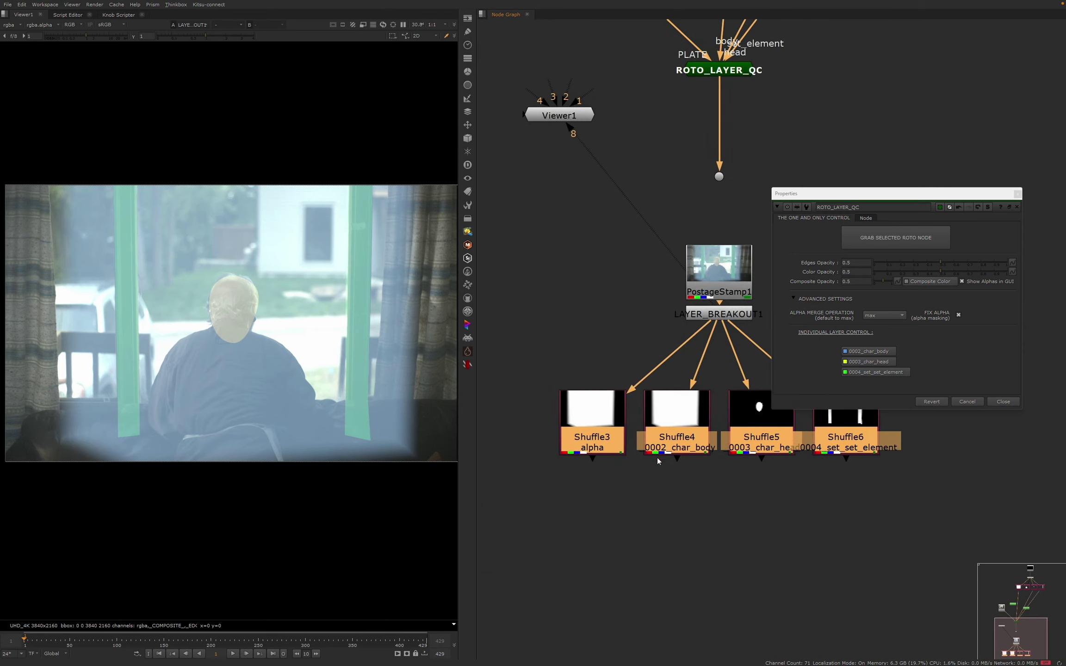
pyautogui.scroll(-2, 655, 523)
pyautogui.scroll(-2, 676, 458)
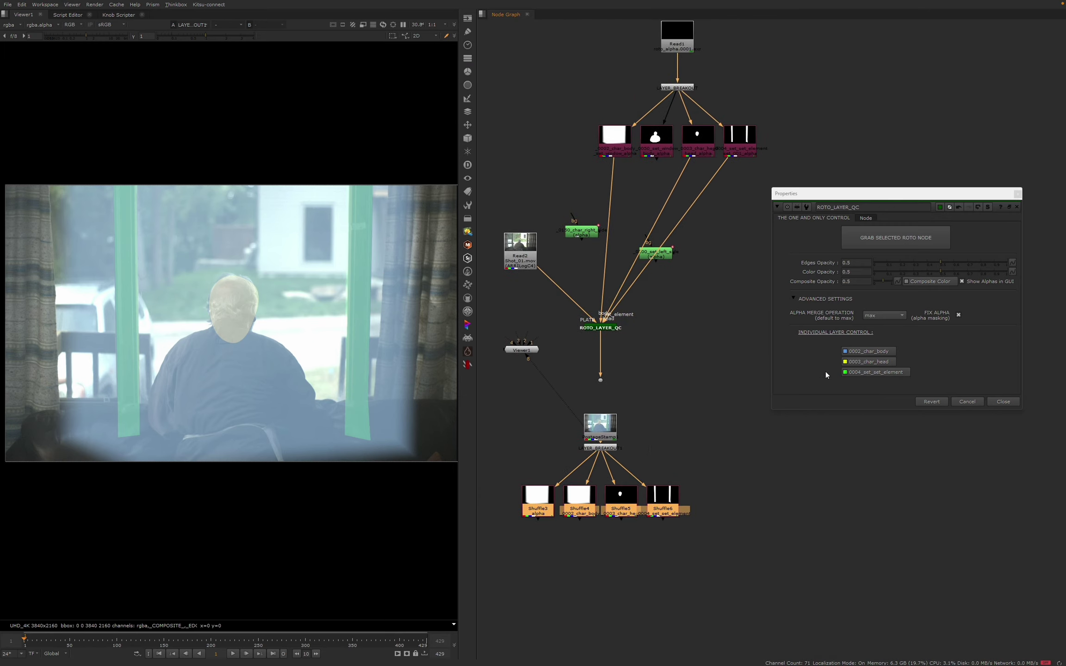
pyautogui.scroll(-2, 662, 430)
pyautogui.click(1003, 401)
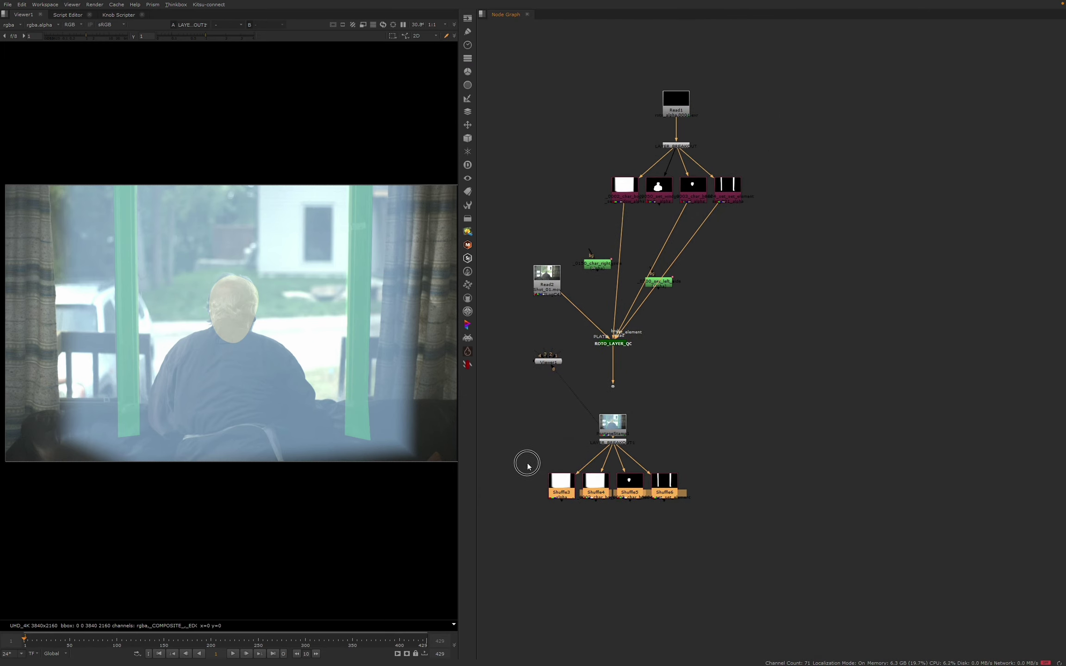
pyautogui.press('Delete')
# Delete the PostageStamp node and the LAYER_BREAKOUT node attached to it
pyautogui.scroll(4, 607, 482)
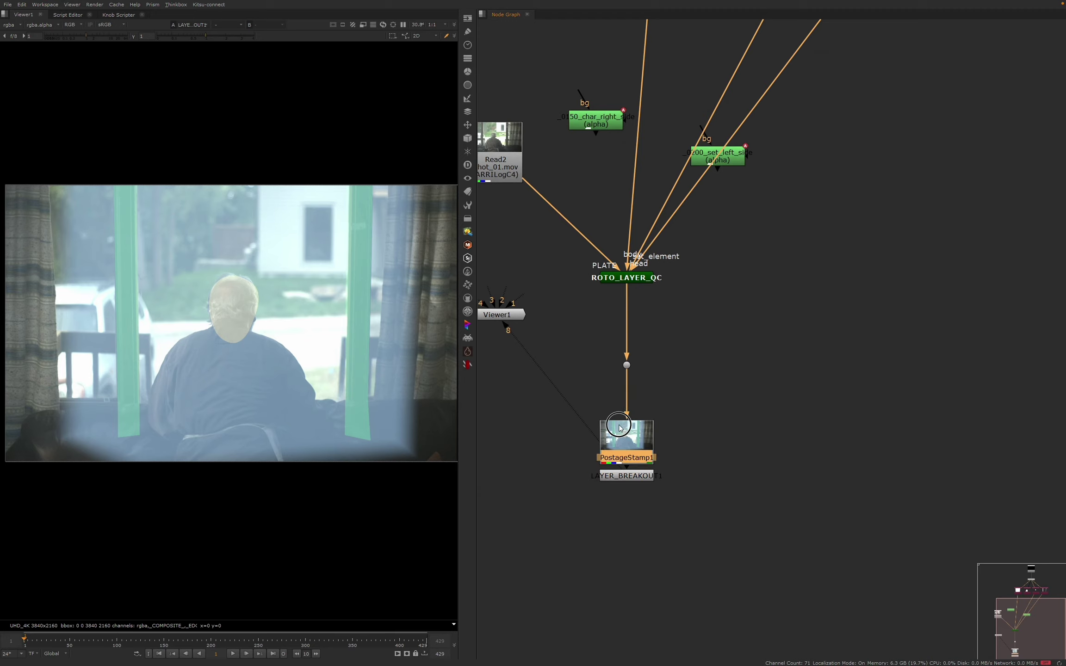
pyautogui.moveTo(621, 428); pyautogui.dragTo(621, 414)
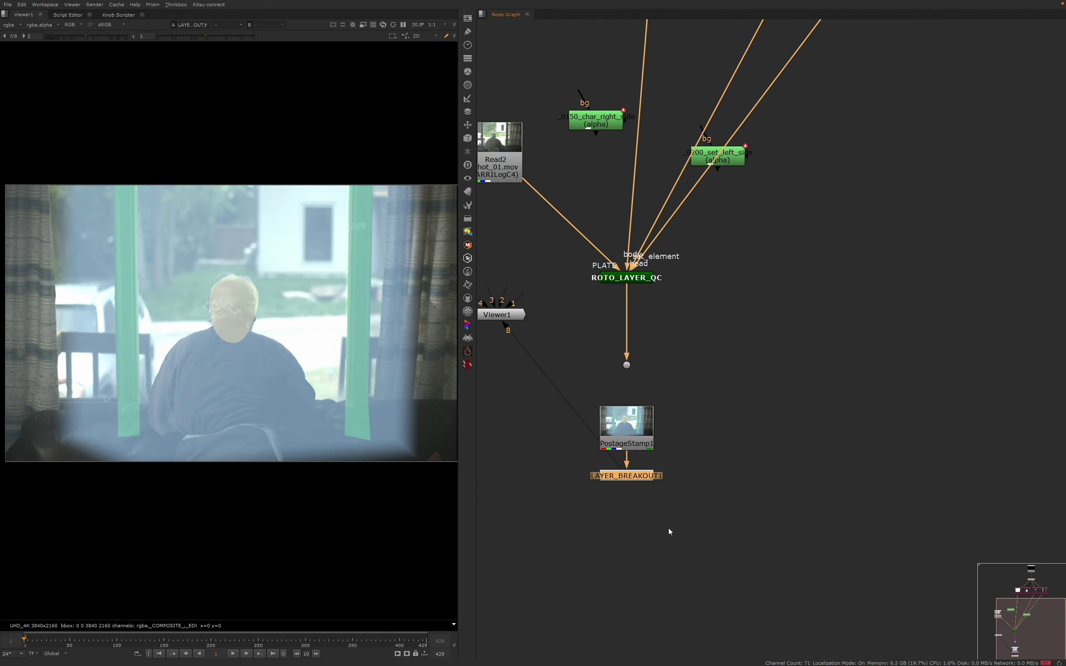
pyautogui.scroll(-3, 643, 533)
pyautogui.press('Delete')
pyautogui.scroll(2, 673, 546)
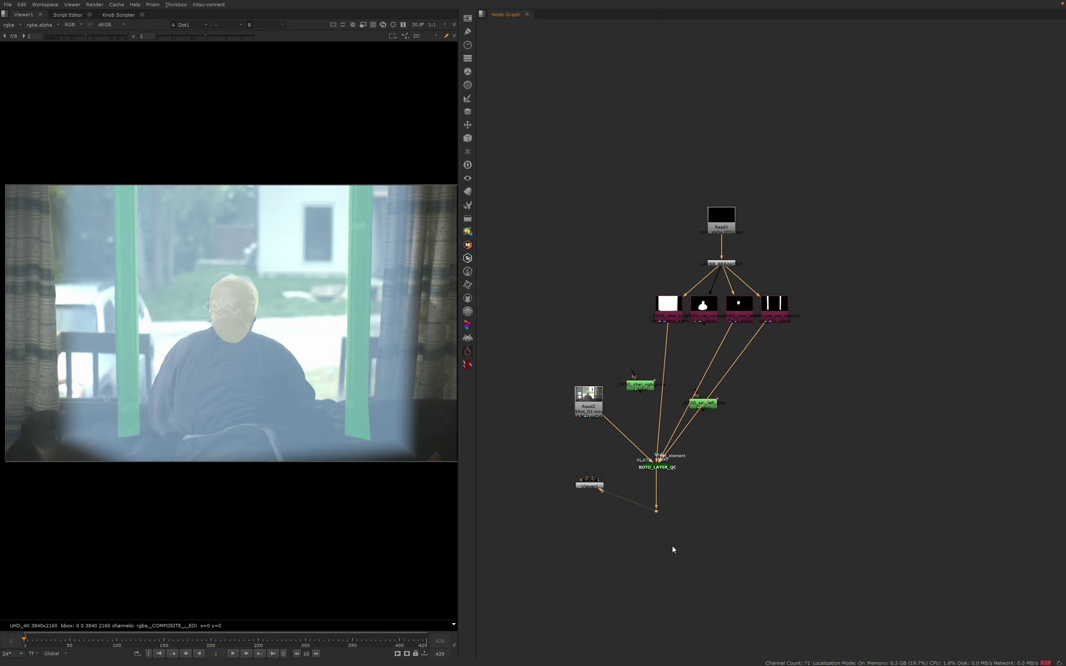
# Move the Read2 plate outward, place the left_side roto node beside the right_side one, and open the ROTO_LAYER_QC properties
pyautogui.moveTo(565, 400); pyautogui.dragTo(515, 423)
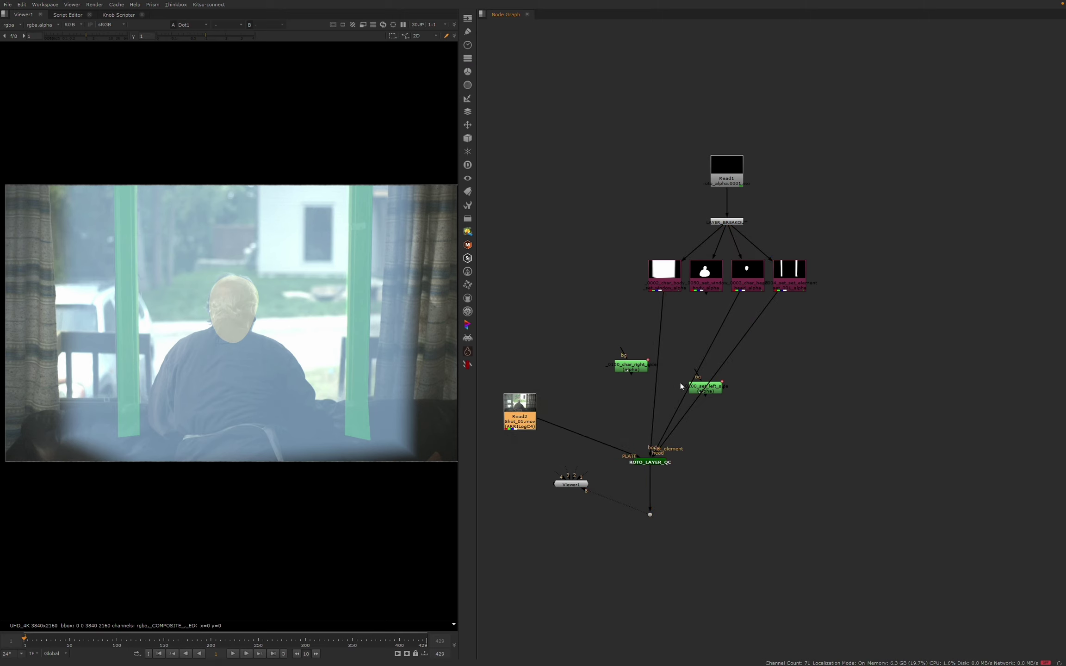
pyautogui.moveTo(718, 392); pyautogui.dragTo(594, 342)
pyautogui.moveTo(604, 422); pyautogui.dragTo(671, 477)
pyautogui.press('Return')
# Grab both green roto nodes and all four Shuffle nodes into ROTO_LAYER_QC with their existing depths, types and names
pyautogui.moveTo(537, 303); pyautogui.dragTo(671, 421)
pyautogui.moveTo(683, 343); pyautogui.dragTo(571, 353, button='middle')
pyautogui.keyDown('shift'); pyautogui.moveTo(512, 255); pyautogui.dragTo(694, 342); pyautogui.keyUp('shift')
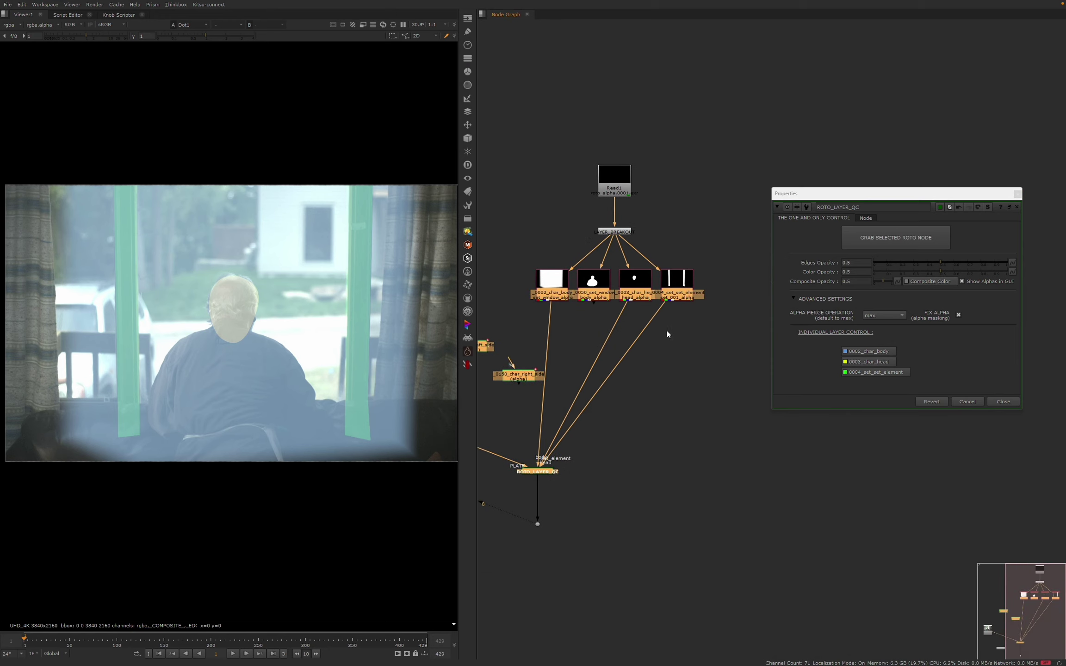
pyautogui.click(878, 240)
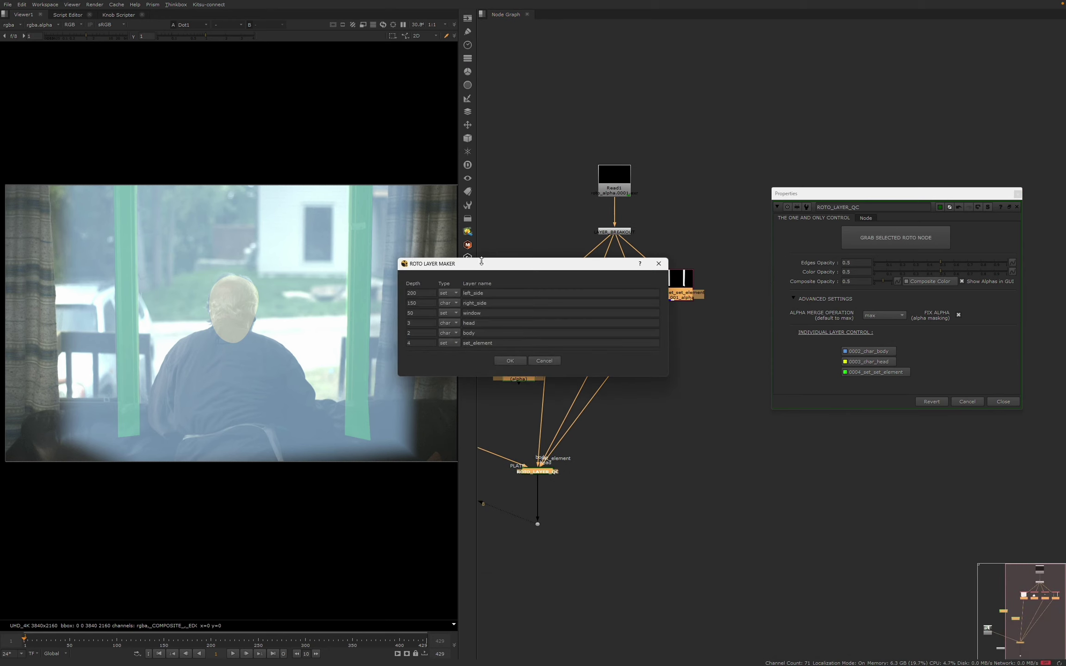
pyautogui.moveTo(482, 261); pyautogui.dragTo(600, 98)
pyautogui.click(628, 197)
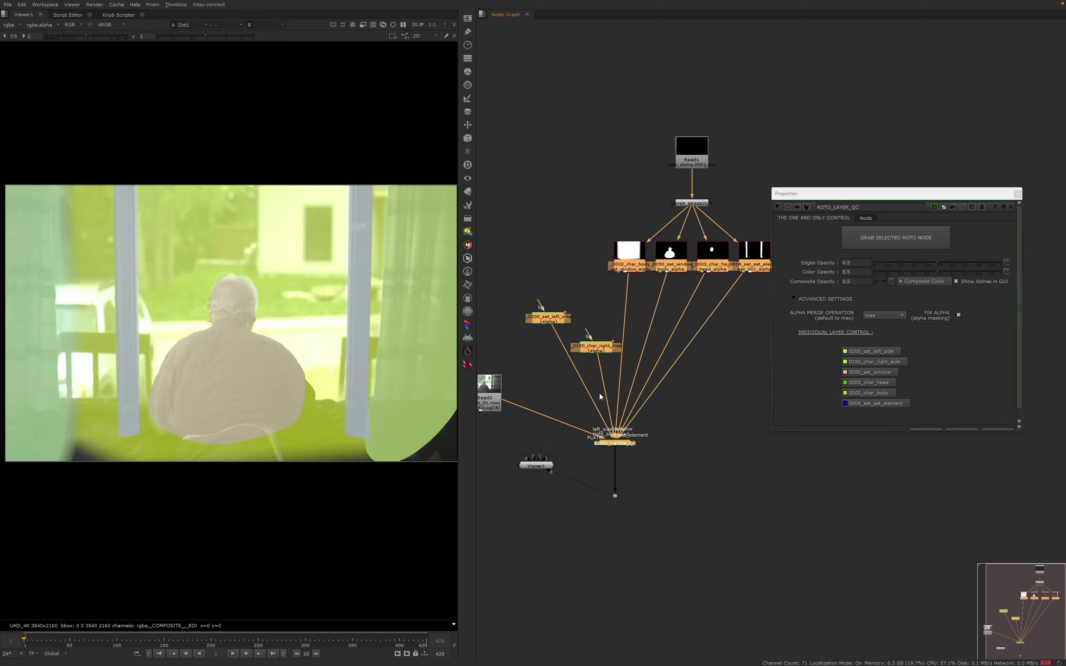
# Change the 0150_char_right_side layer colour to green
pyautogui.click(882, 363)
pyautogui.click(743, 257)
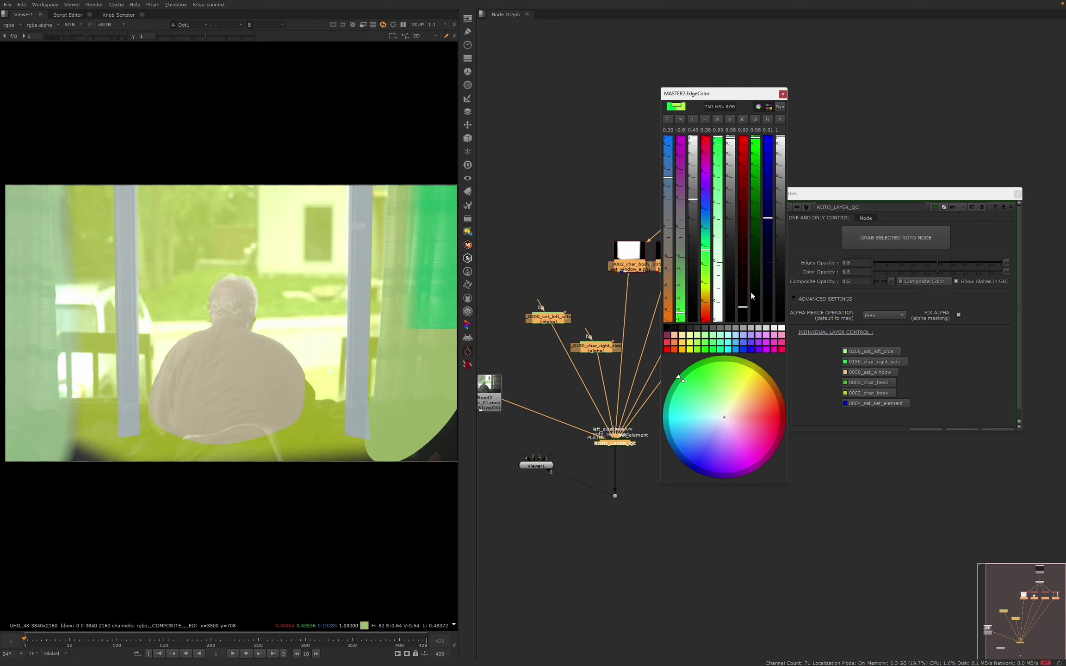
pyautogui.click(783, 94)
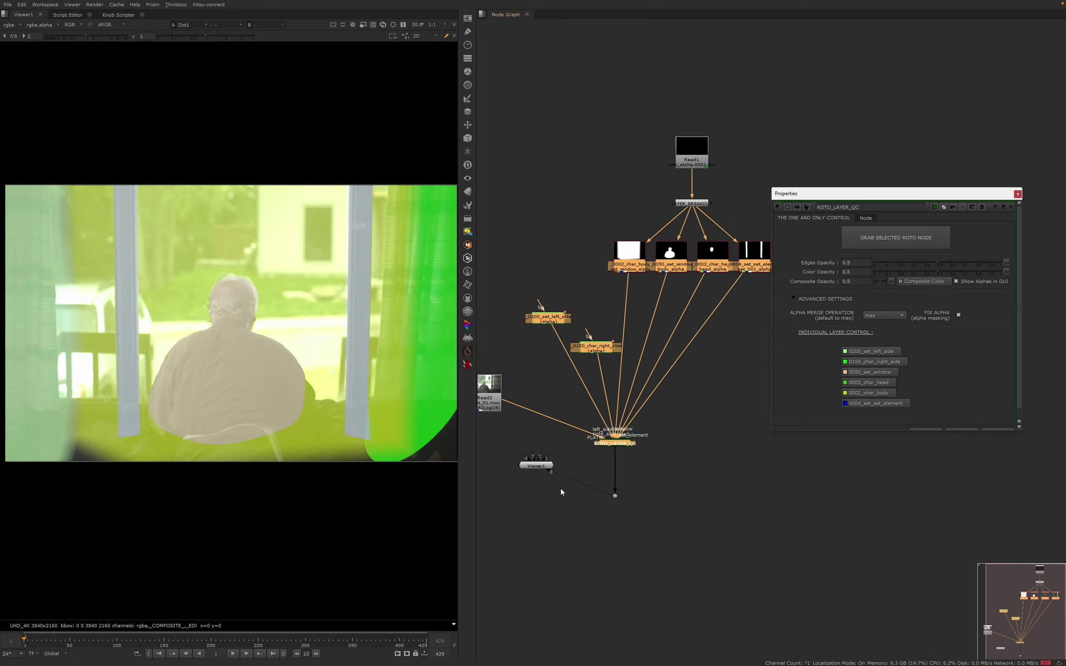